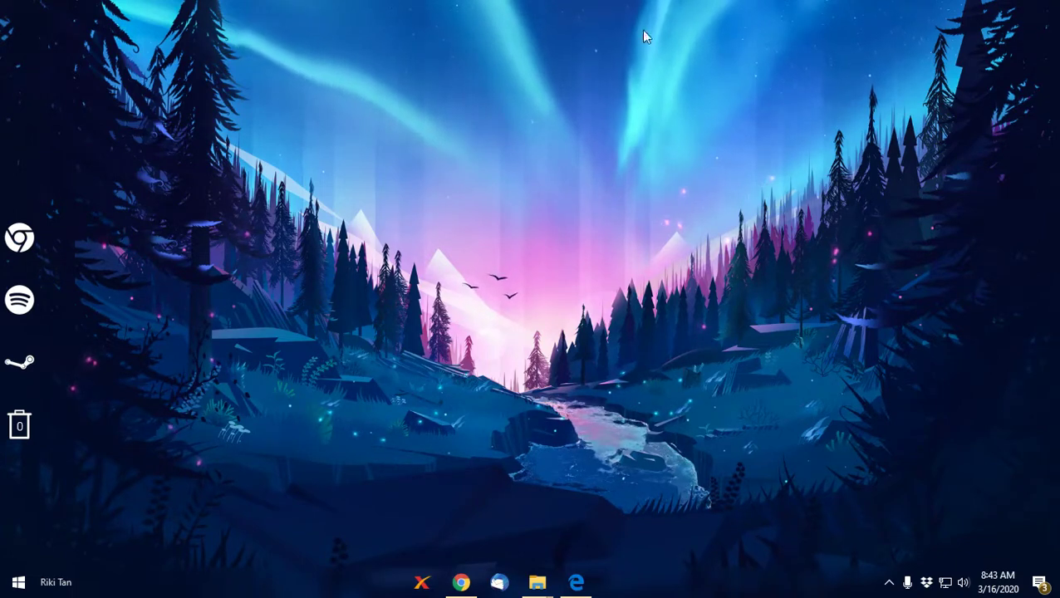
Step: Open the e-learning site's home page in Edge and go to the login form
{"action": "left_click", "coordinate": [577, 584]}
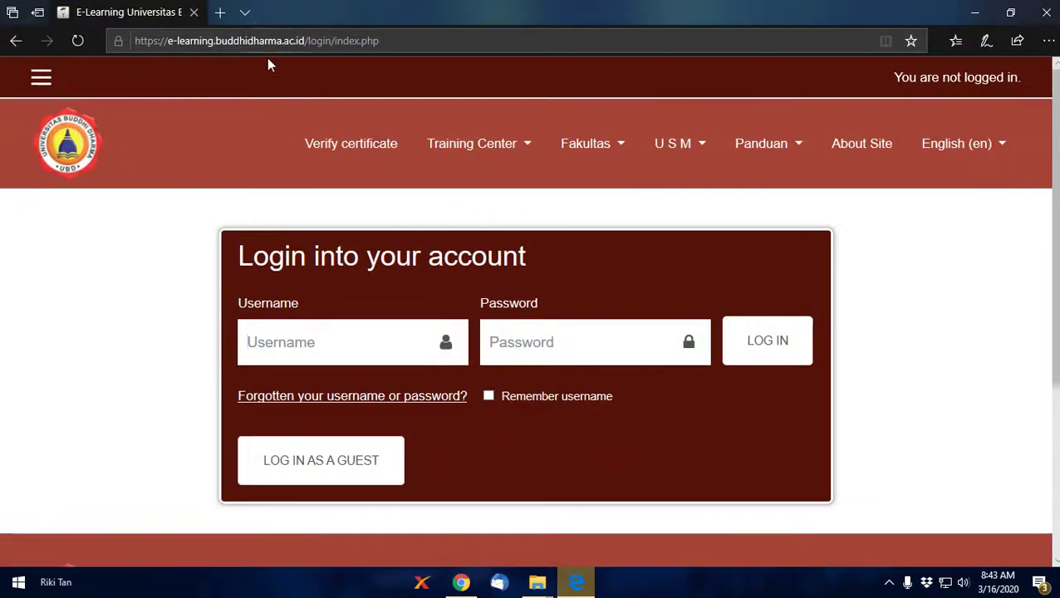
{"action": "left_click_drag", "start_coordinate": [320, 45], "coordinate": [403, 41]}
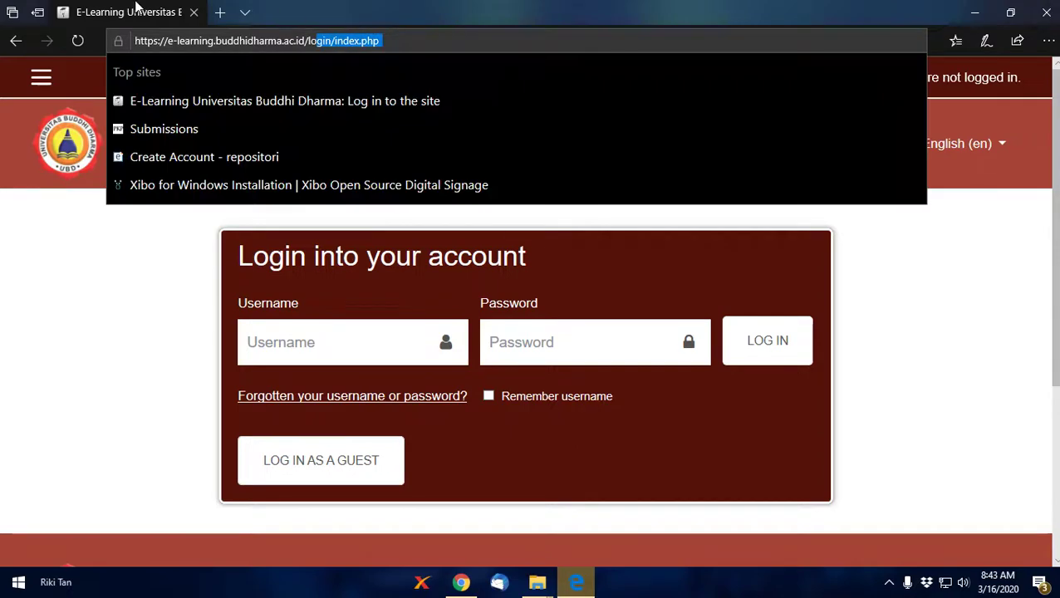
{"action": "key", "text": "BackSpace"}
{"action": "key", "text": "BackSpace"}
{"action": "key", "text": "BackSpace"}
{"action": "key", "text": "Return"}
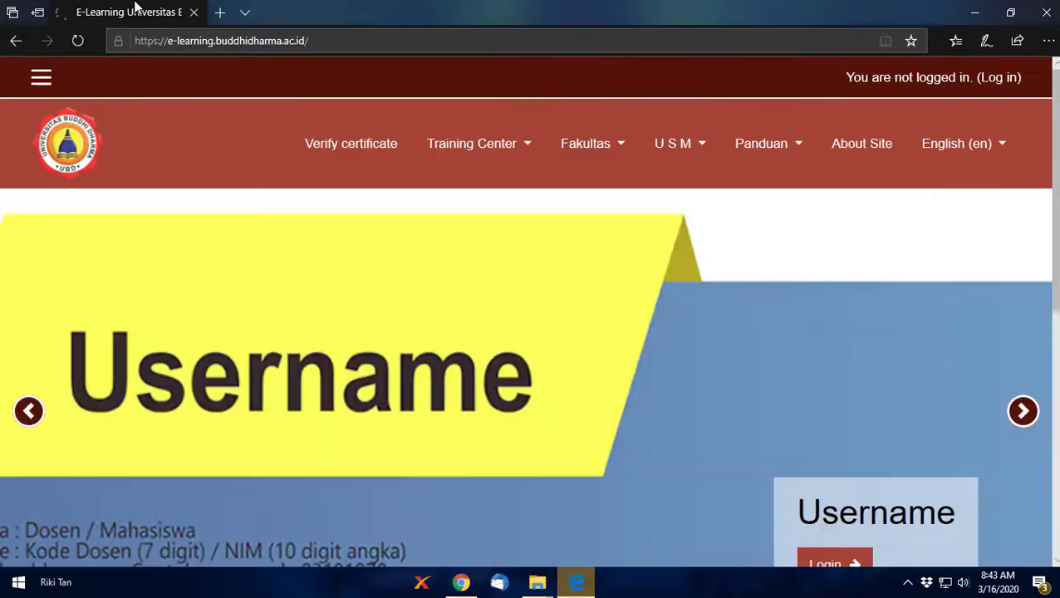
{"action": "left_click", "coordinate": [146, 42]}
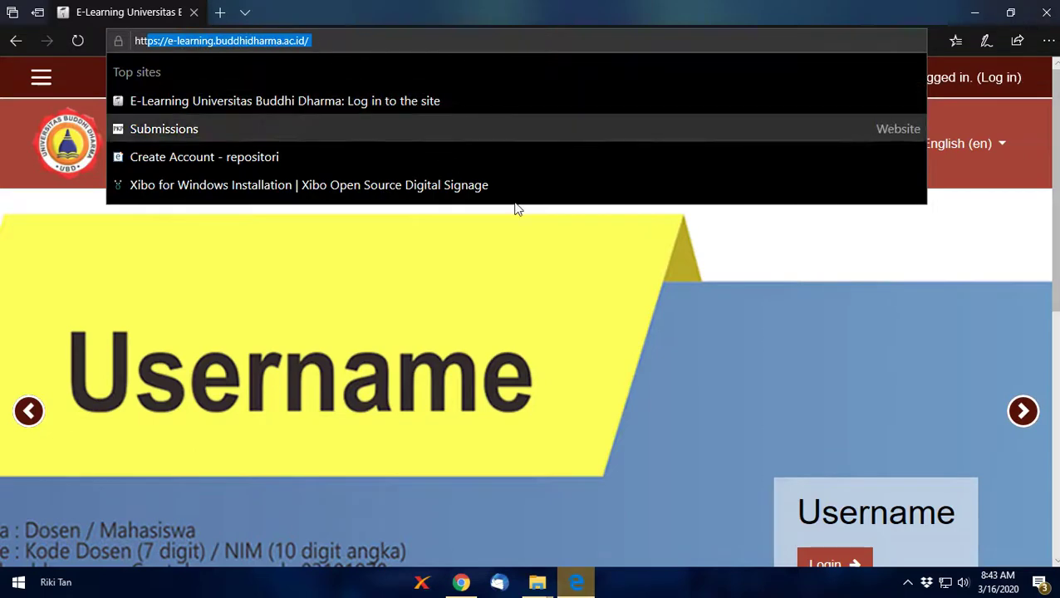
{"action": "left_click", "coordinate": [803, 245]}
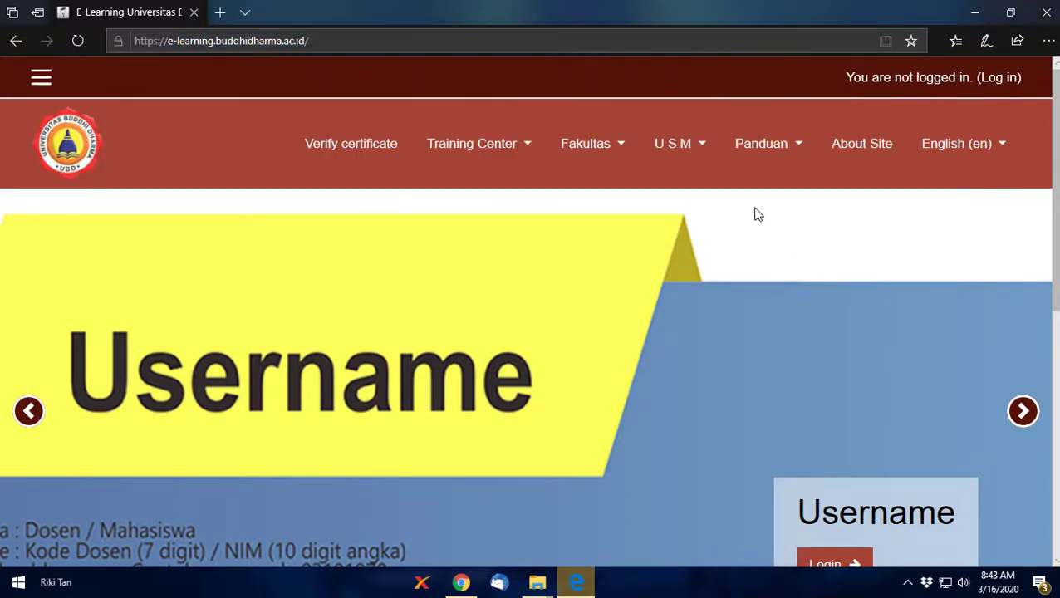
{"action": "left_click", "coordinate": [1008, 81]}
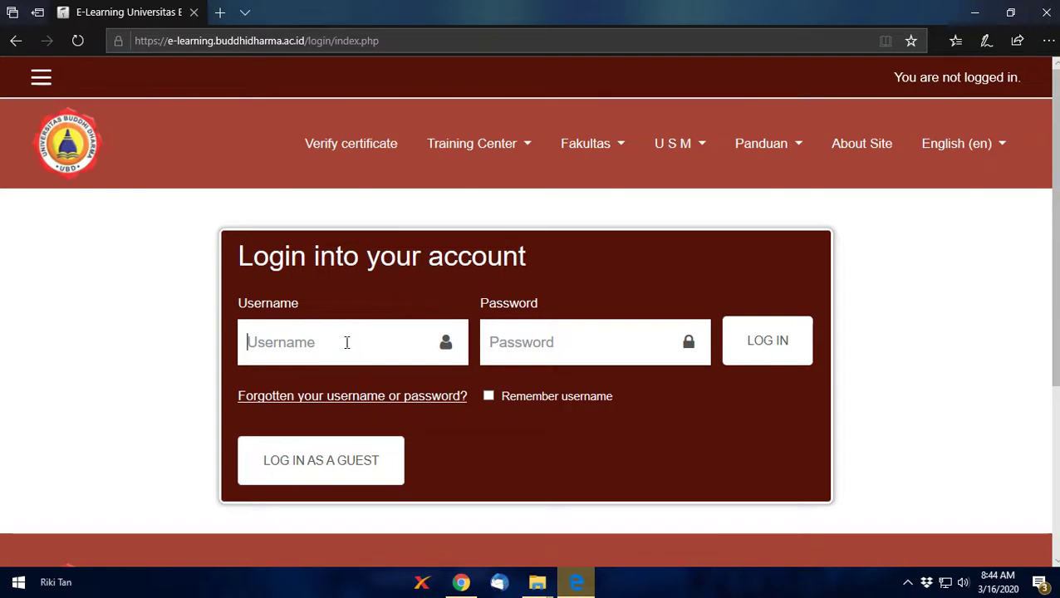
Step: Log in with the account's username and password
{"action": "type", "text": "tanriki"}
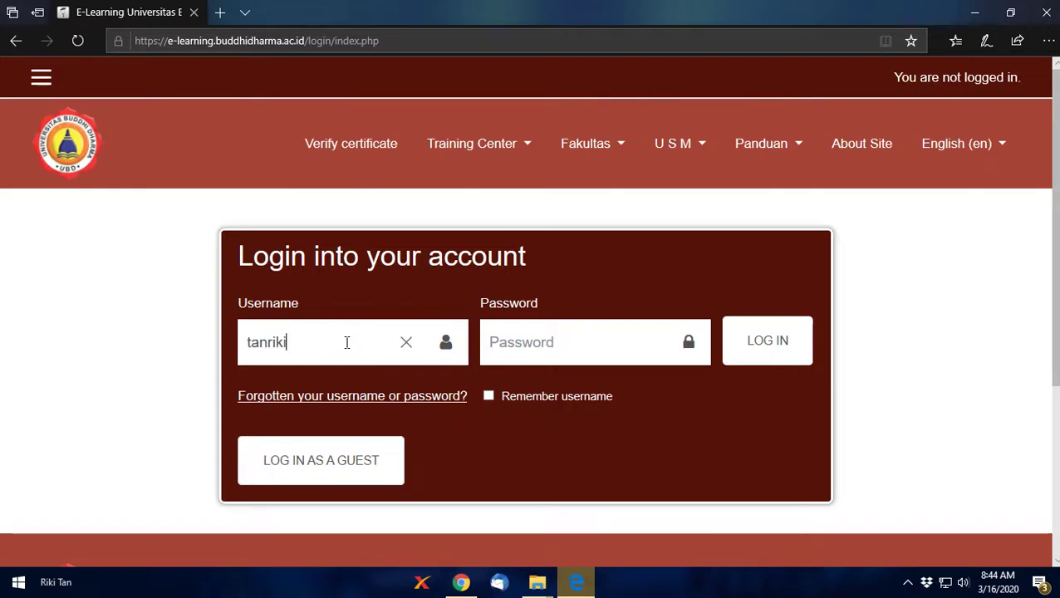
{"action": "key", "text": "Tab"}
{"action": "type", "text": "********"}
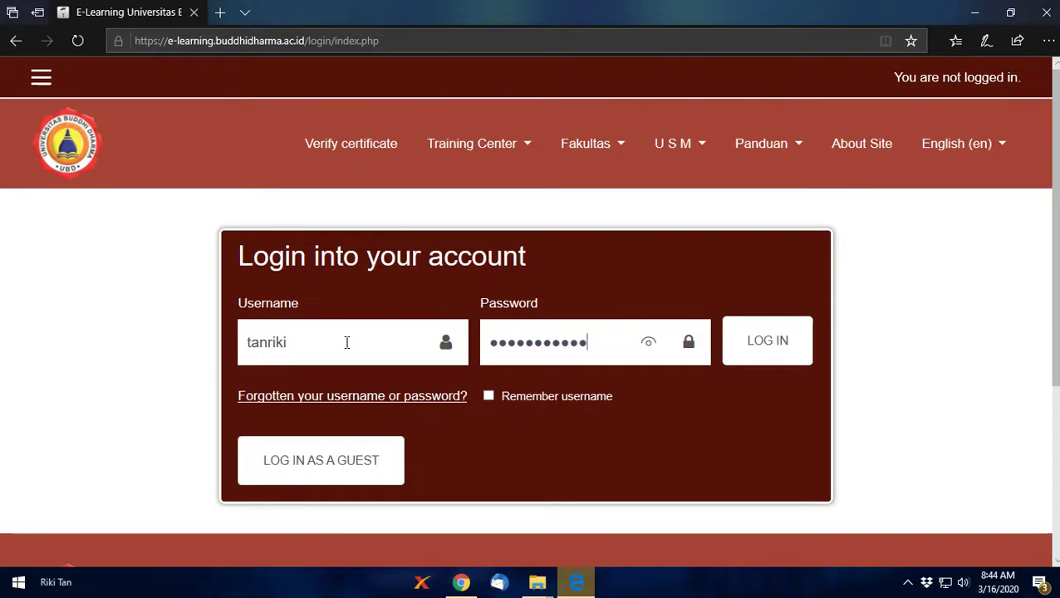
{"action": "key", "text": "Return"}
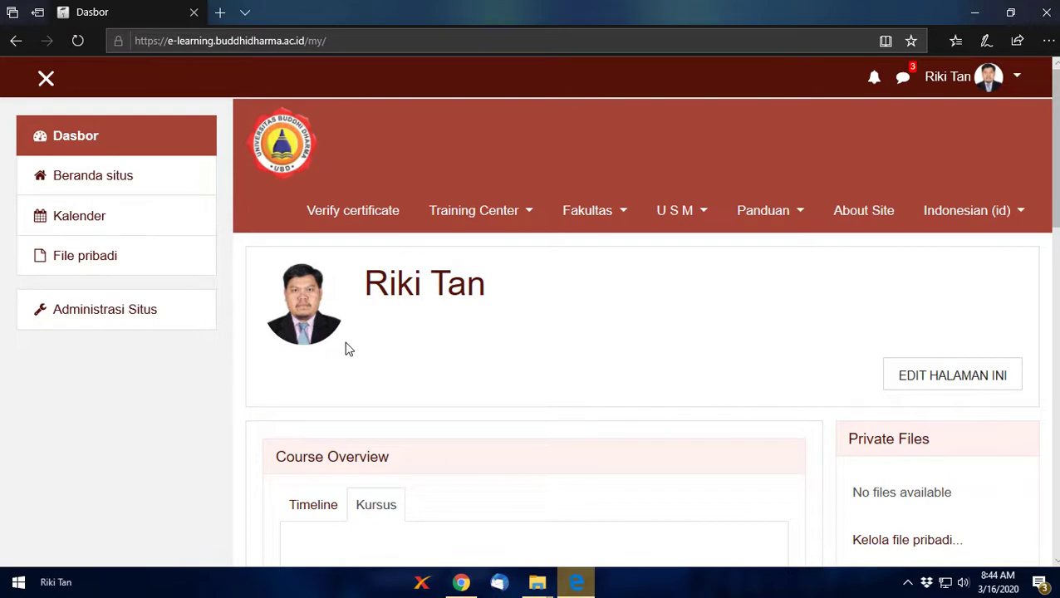
Step: Open Administrasi Situs (Site administration) from the dashboard's left drawer
{"action": "scroll", "coordinate": [533, 341], "scroll_direction": "down", "scroll_amount": 7}
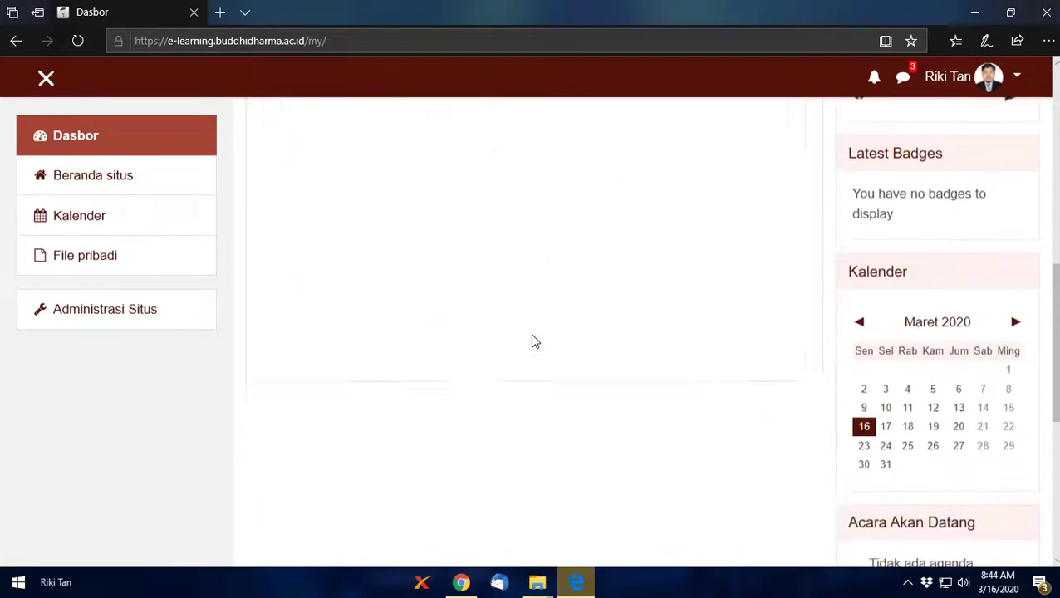
{"action": "scroll", "coordinate": [534, 342], "scroll_direction": "up", "scroll_amount": 7}
{"action": "scroll", "coordinate": [534, 342], "scroll_direction": "down", "scroll_amount": 7}
{"action": "scroll", "coordinate": [534, 342], "scroll_direction": "up", "scroll_amount": 3}
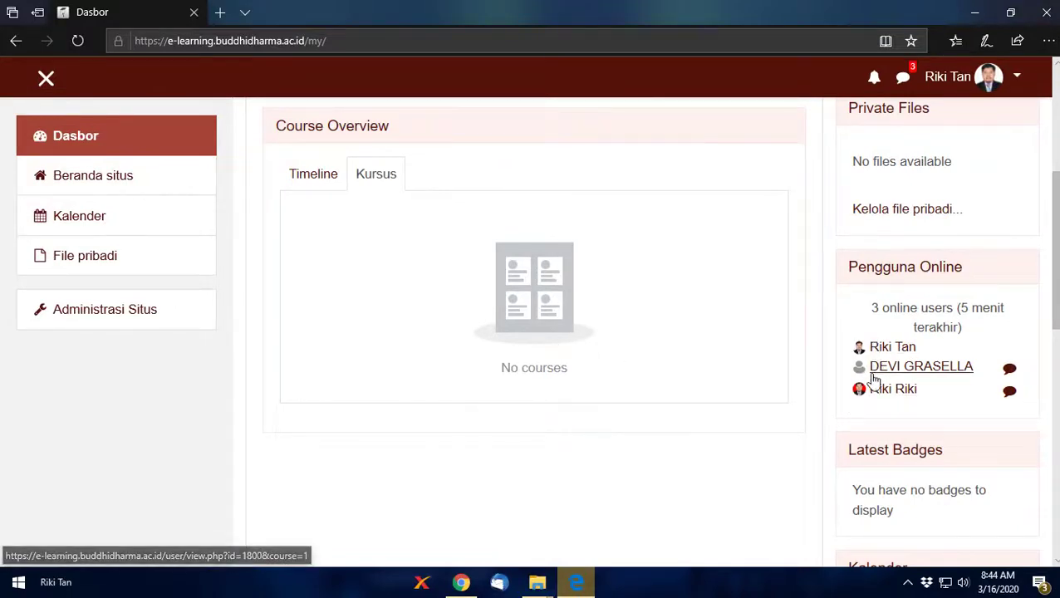
{"action": "scroll", "coordinate": [327, 355], "scroll_direction": "up", "scroll_amount": 4}
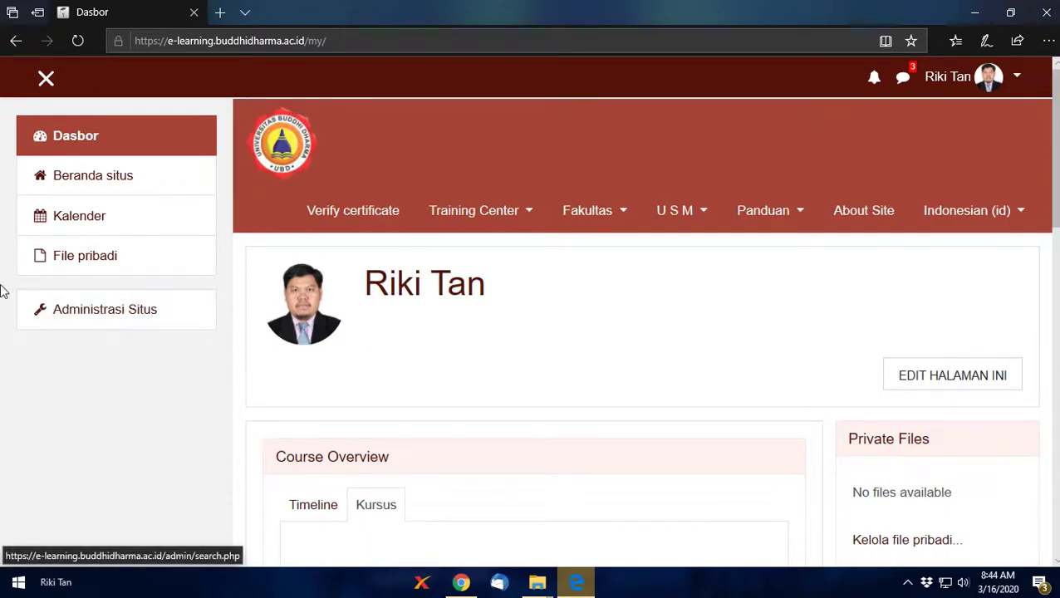
{"action": "left_click", "coordinate": [71, 318]}
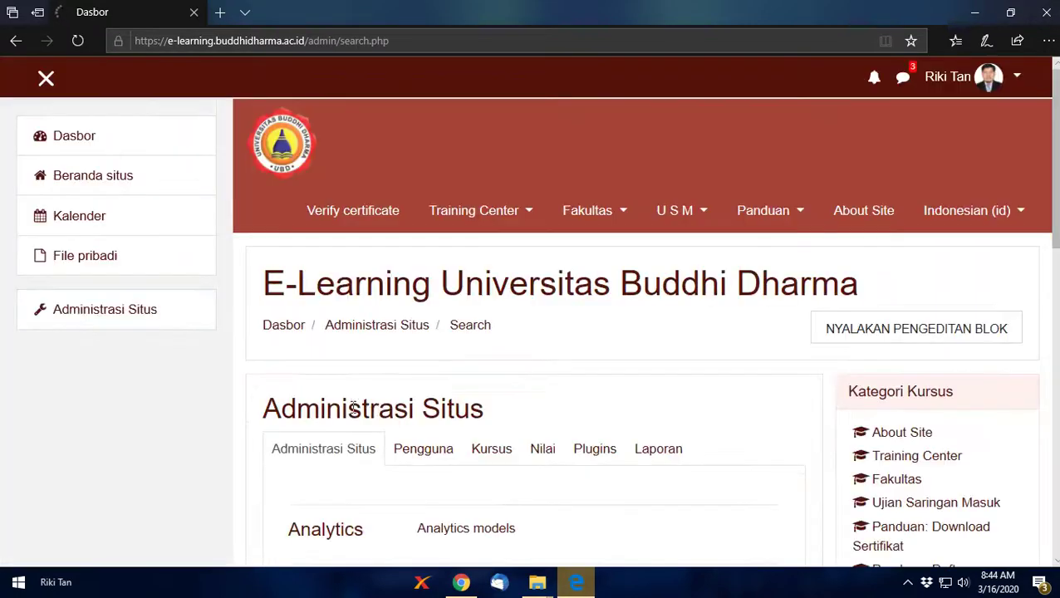
Step: Browse the administration sections and bring up the Kursus course administration links
{"action": "scroll", "coordinate": [458, 390], "scroll_direction": "down", "scroll_amount": 4}
{"action": "scroll", "coordinate": [457, 391], "scroll_direction": "up", "scroll_amount": 4}
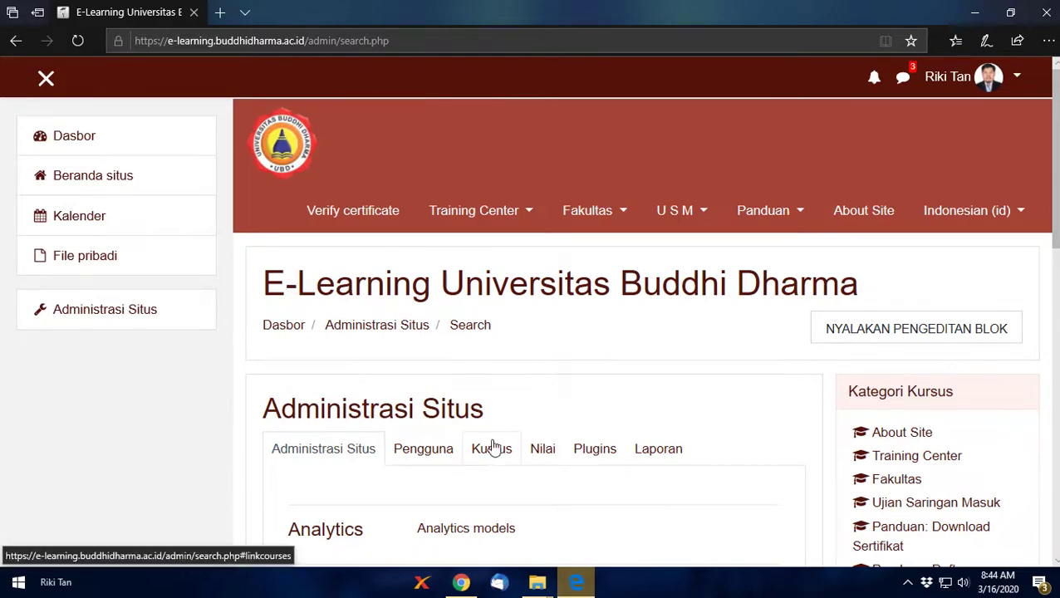
{"action": "scroll", "coordinate": [504, 438], "scroll_direction": "down", "scroll_amount": 4}
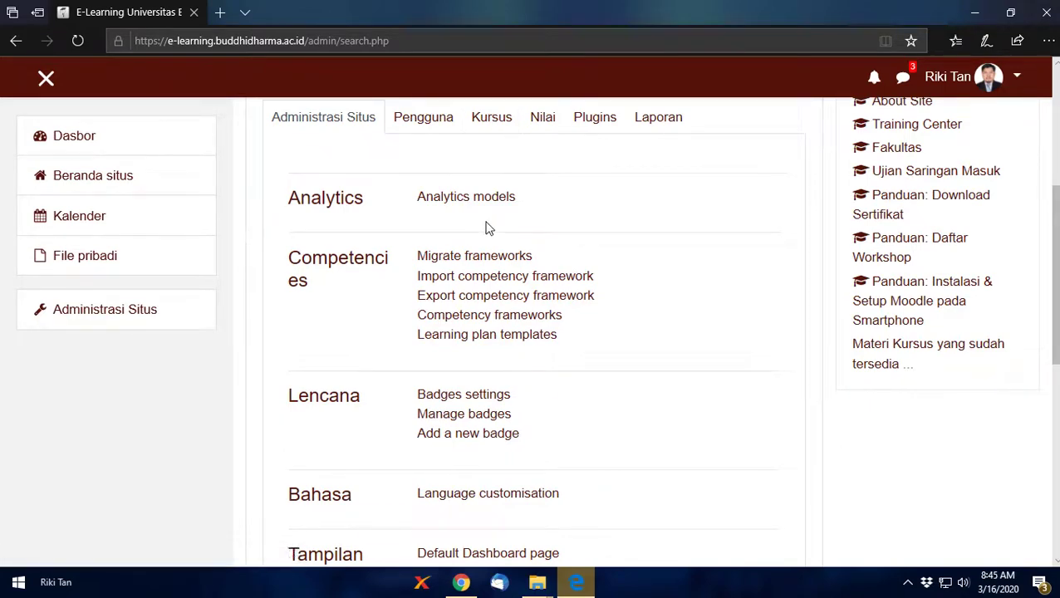
{"action": "scroll", "coordinate": [485, 227], "scroll_direction": "up", "scroll_amount": 4}
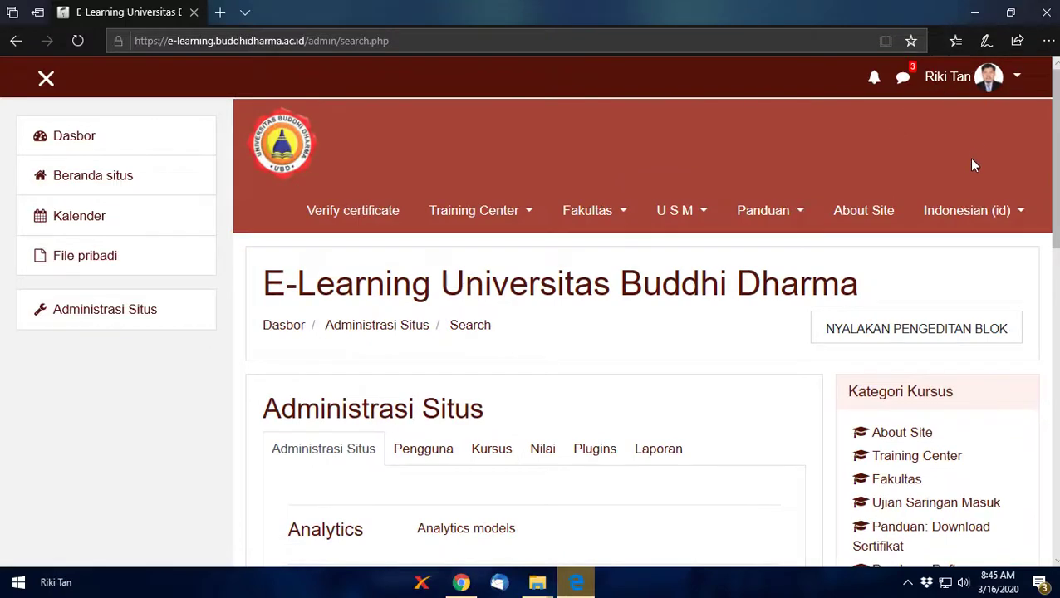
{"action": "left_click", "coordinate": [986, 213]}
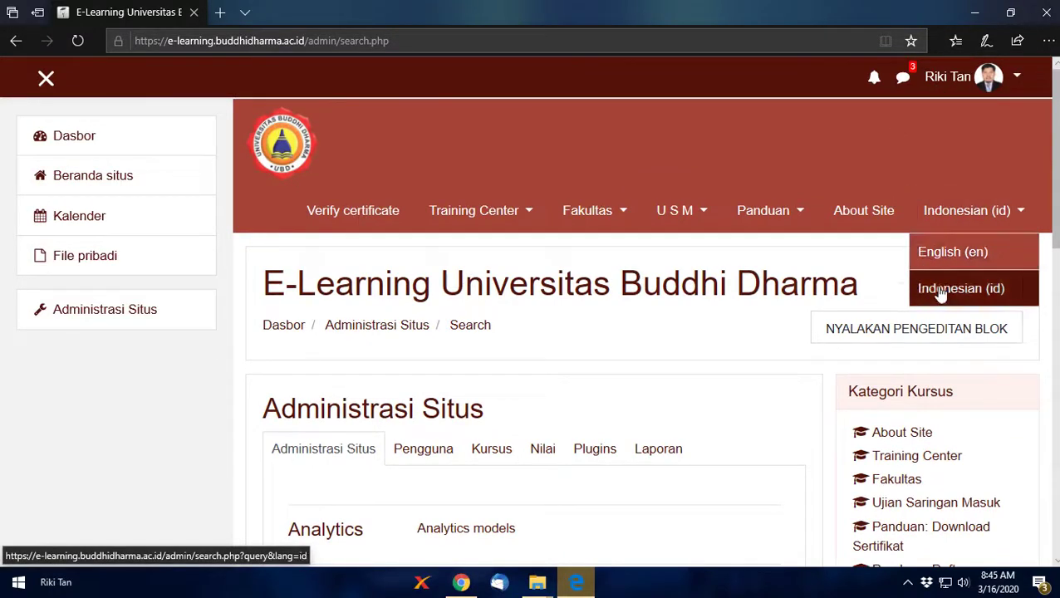
{"action": "scroll", "coordinate": [462, 397], "scroll_direction": "down", "scroll_amount": 4}
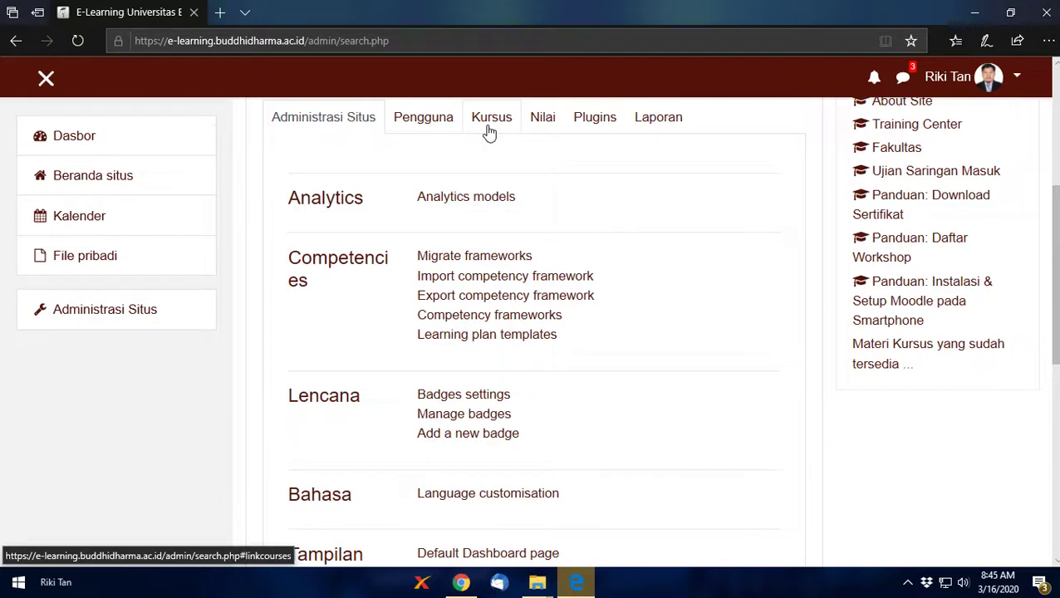
{"action": "left_click", "coordinate": [490, 129]}
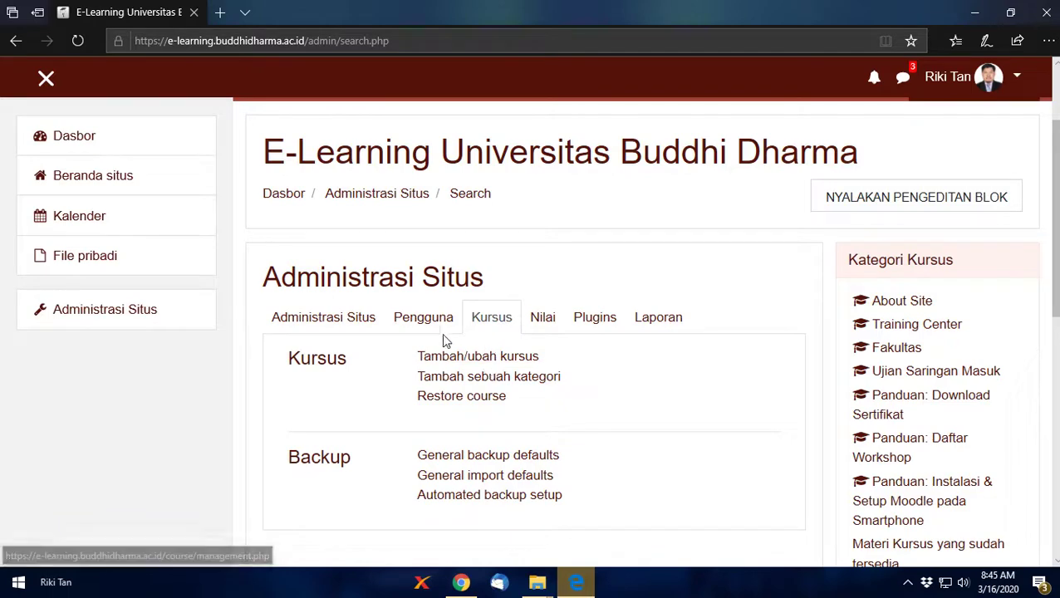
Step: Open course and category management and expand Fakultas > Bisnis
{"action": "left_click", "coordinate": [498, 359]}
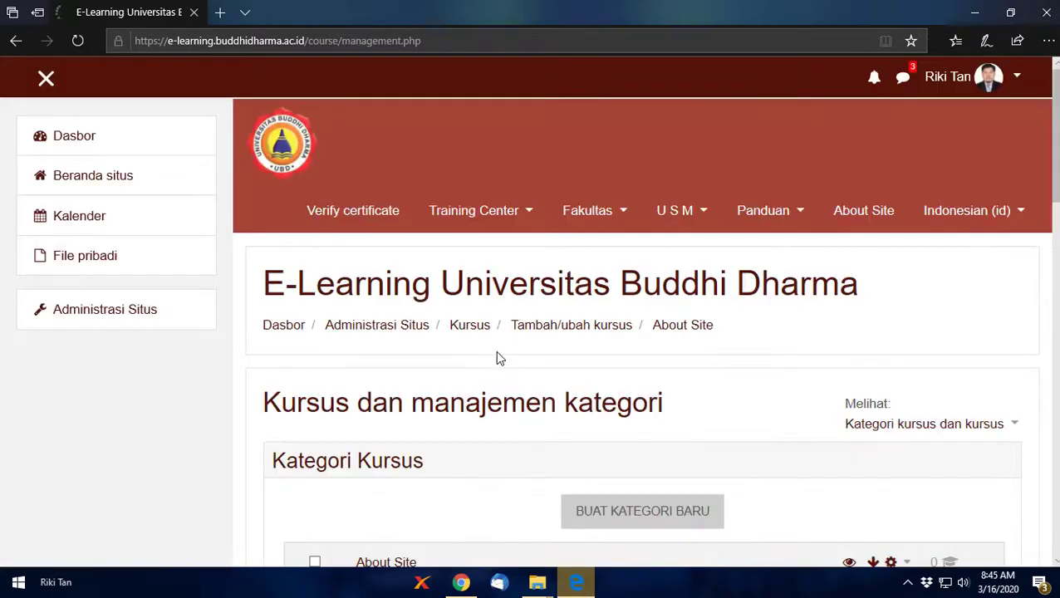
{"action": "scroll", "coordinate": [495, 358], "scroll_direction": "down", "scroll_amount": 4}
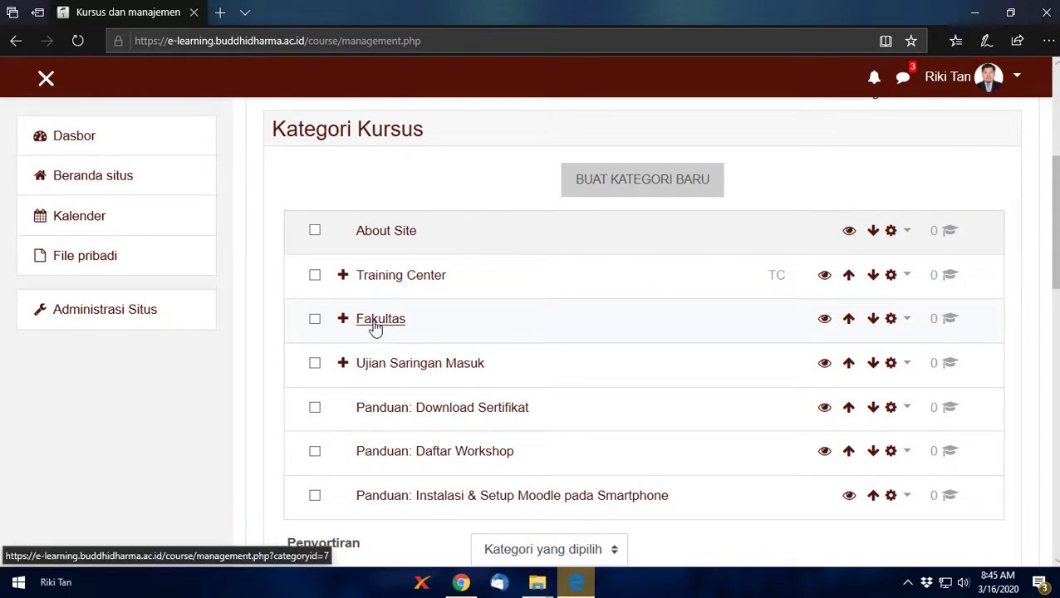
{"action": "left_click", "coordinate": [374, 324]}
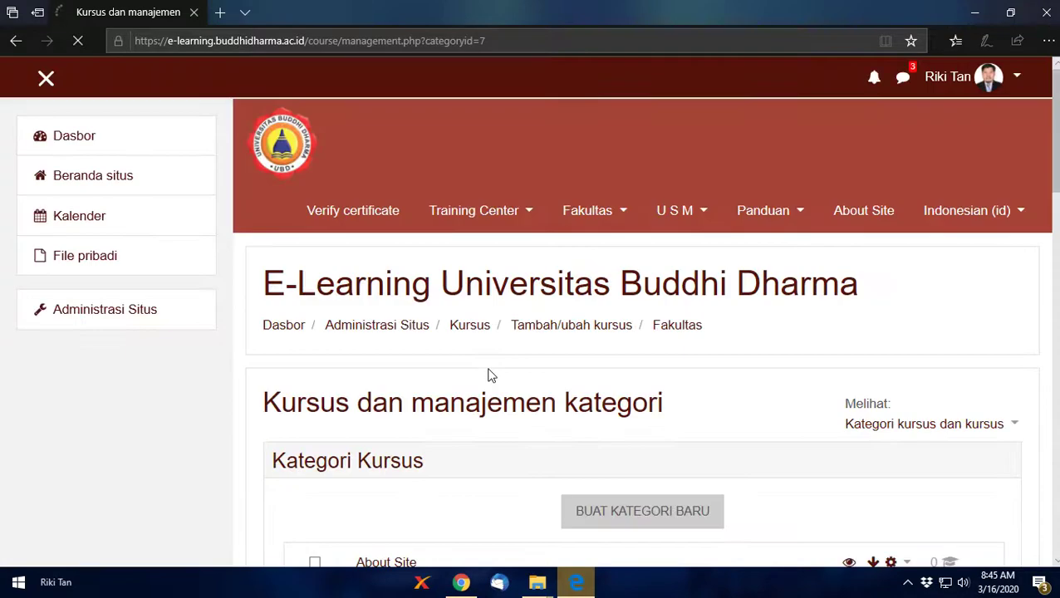
{"action": "scroll", "coordinate": [491, 375], "scroll_direction": "down", "scroll_amount": 3}
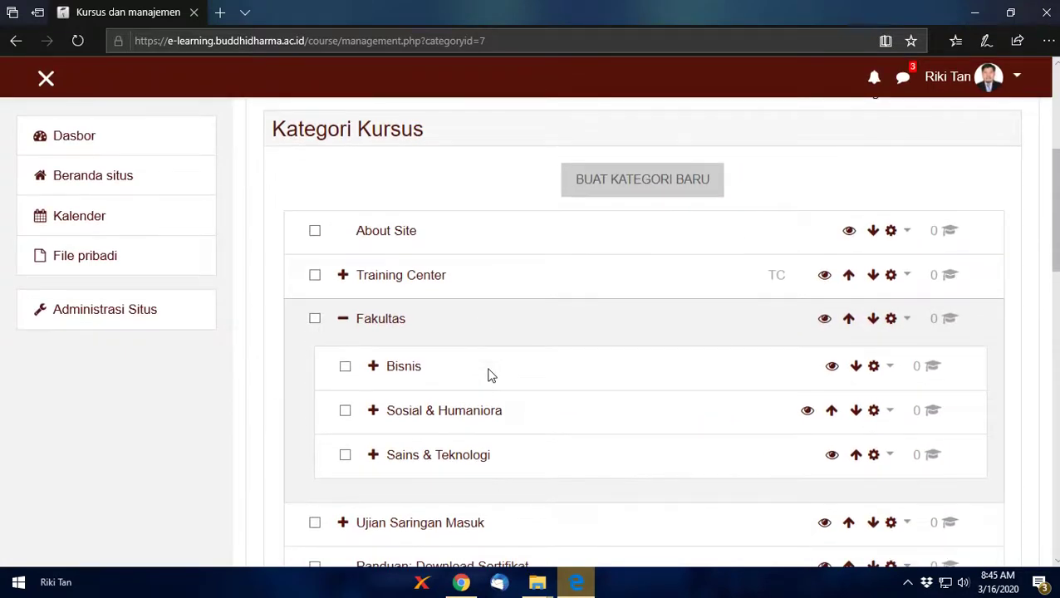
{"action": "left_click", "coordinate": [404, 367]}
Step: Browse the Sosial & Humaniora and Sains & Teknologi categories, then return to Bisnis
{"action": "scroll", "coordinate": [497, 371], "scroll_direction": "down", "scroll_amount": 3}
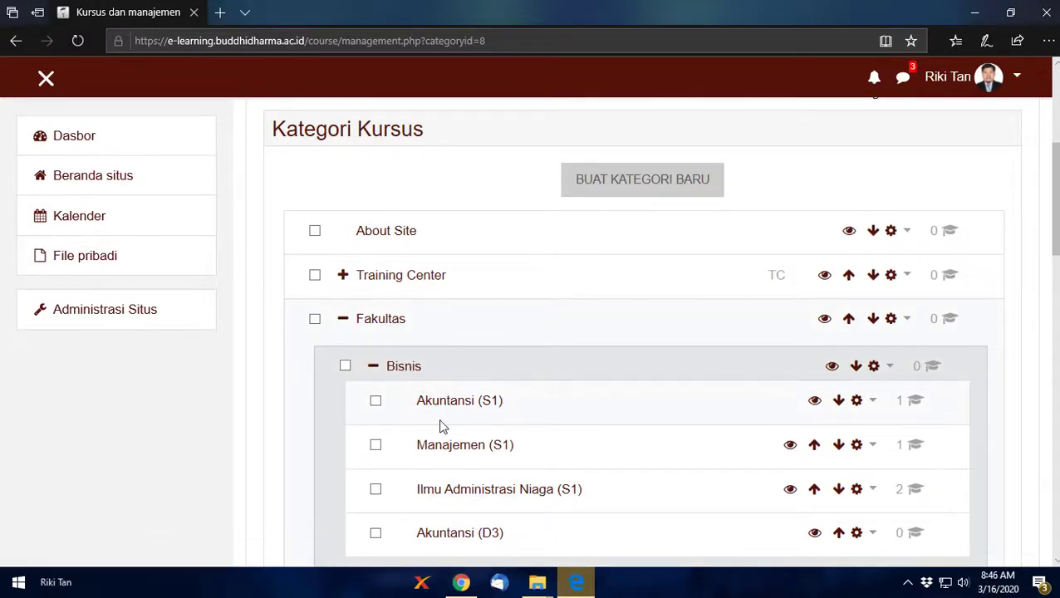
{"action": "scroll", "coordinate": [441, 441], "scroll_direction": "down", "scroll_amount": 3}
{"action": "scroll", "coordinate": [442, 444], "scroll_direction": "down", "scroll_amount": 2}
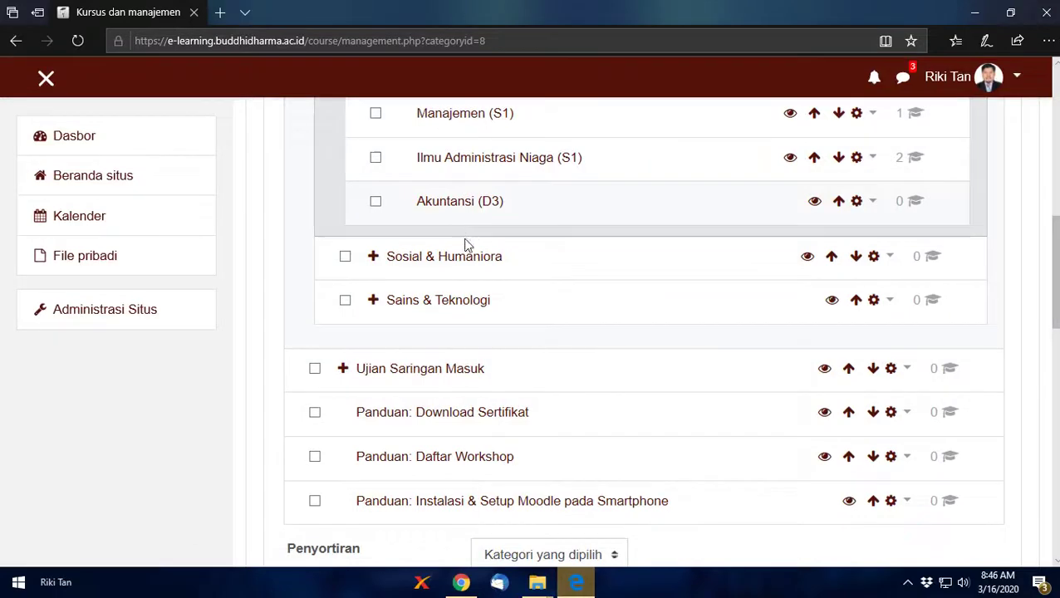
{"action": "left_click", "coordinate": [463, 264]}
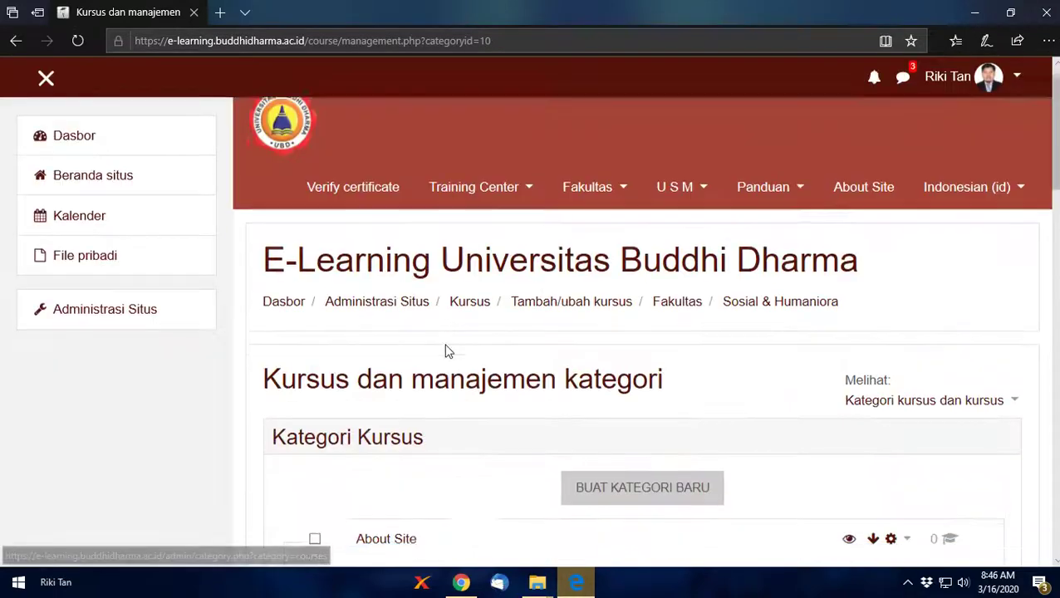
{"action": "left_click", "coordinate": [458, 263]}
{"action": "scroll", "coordinate": [450, 332], "scroll_direction": "down", "scroll_amount": 2}
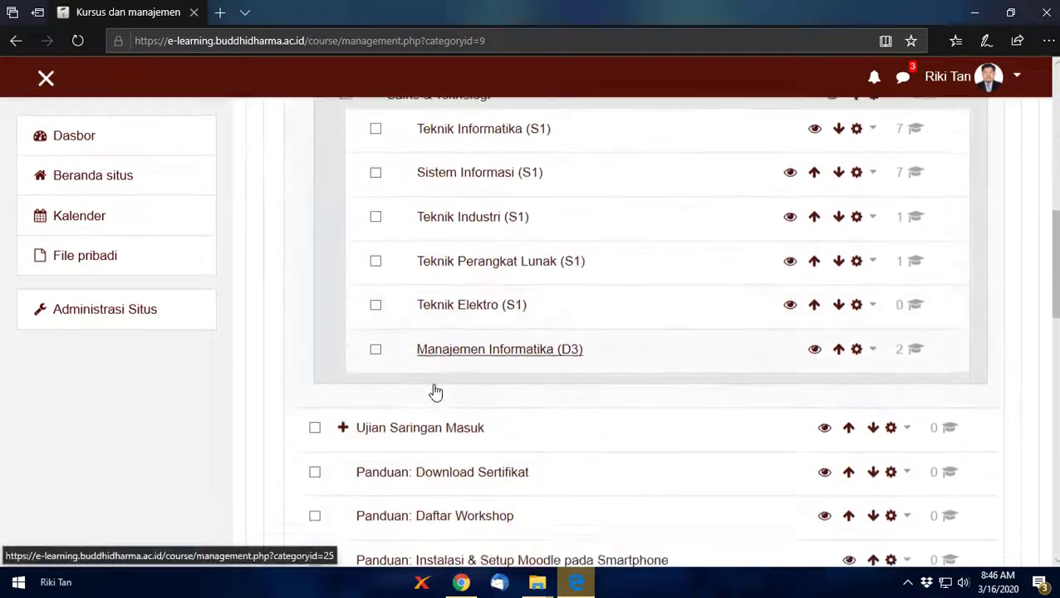
{"action": "scroll", "coordinate": [449, 316], "scroll_direction": "up", "scroll_amount": 5}
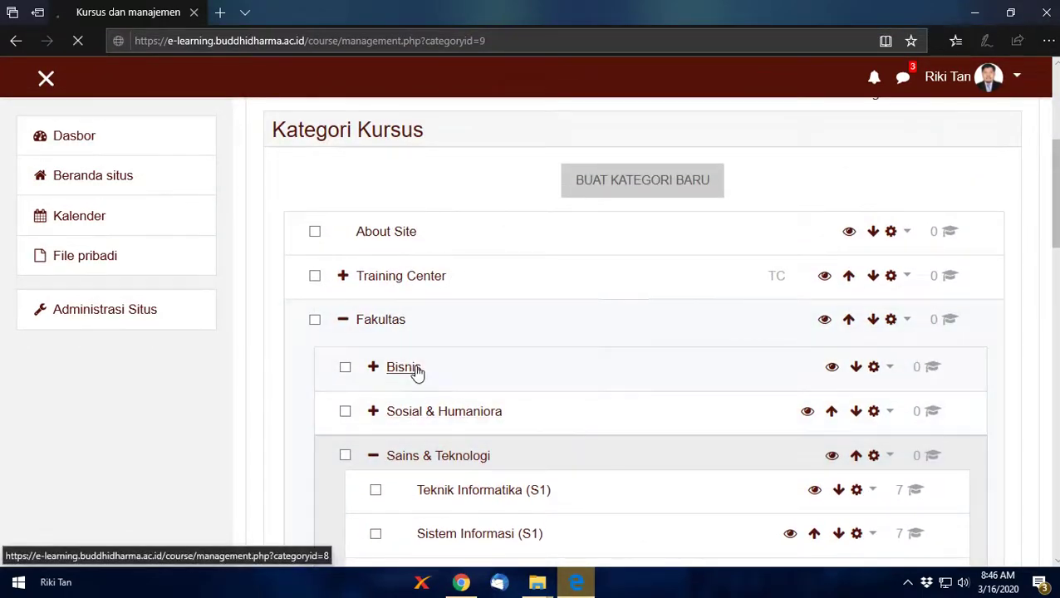
{"action": "left_click", "coordinate": [418, 372]}
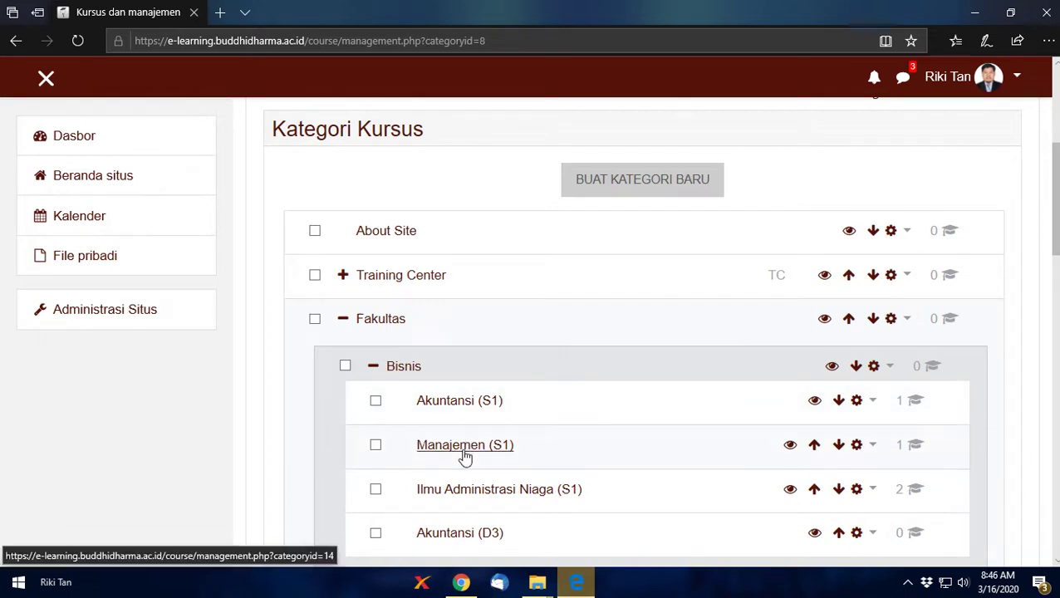
Step: Open the Akuntansi (S1) category and scroll through its course list
{"action": "left_click", "coordinate": [455, 402]}
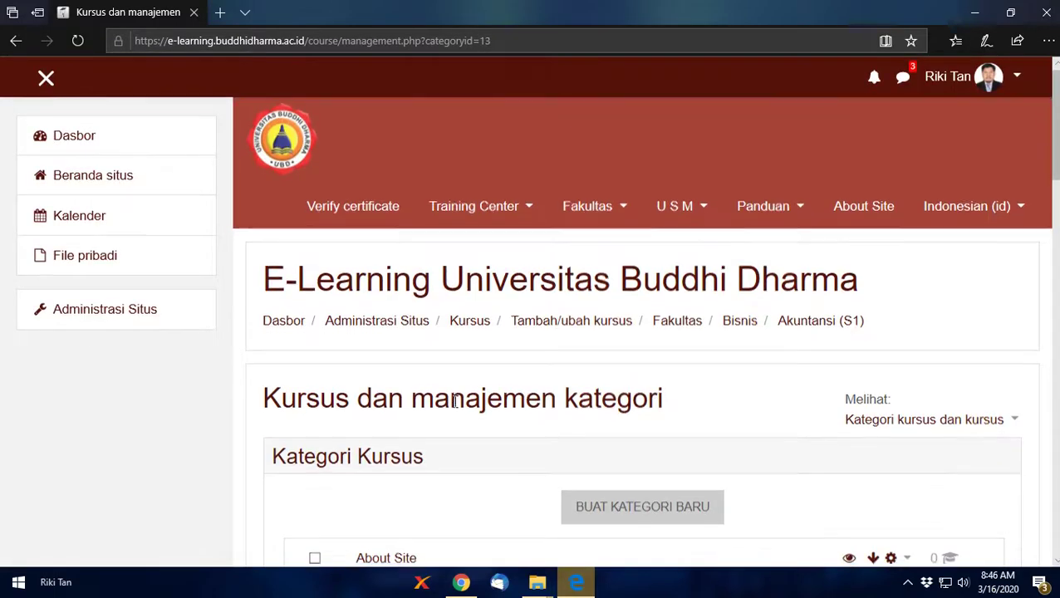
{"action": "scroll", "coordinate": [454, 403], "scroll_direction": "down", "scroll_amount": 4}
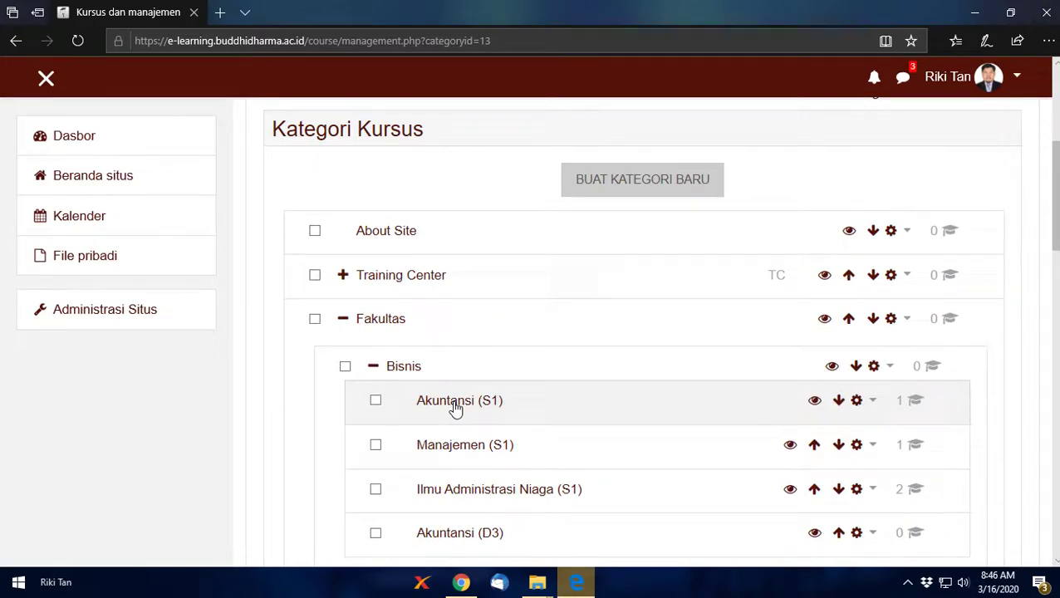
{"action": "scroll", "coordinate": [454, 407], "scroll_direction": "down", "scroll_amount": 8}
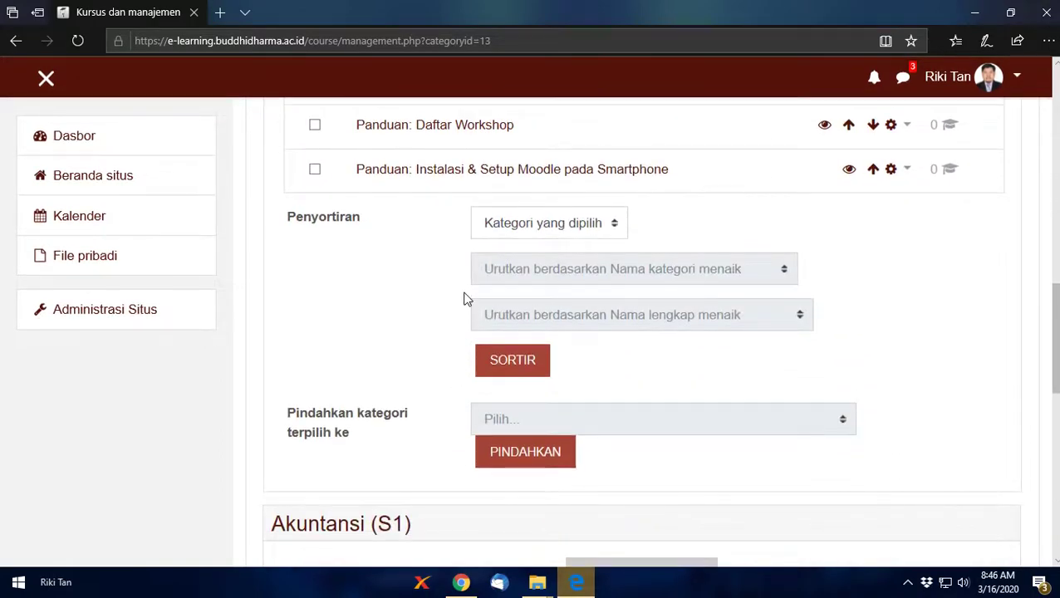
{"action": "scroll", "coordinate": [465, 299], "scroll_direction": "down", "scroll_amount": 4}
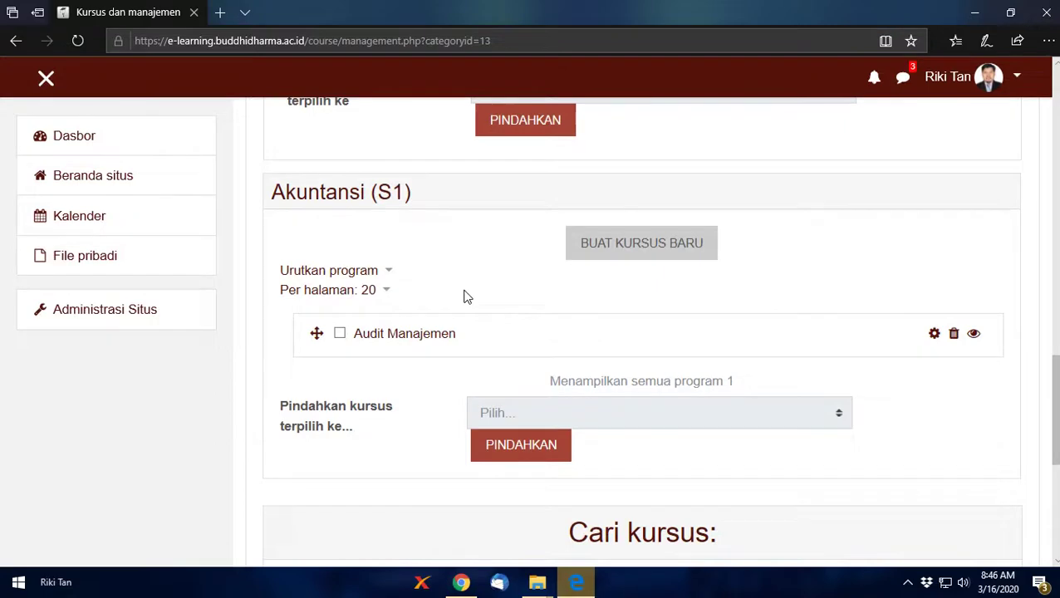
{"action": "scroll", "coordinate": [467, 297], "scroll_direction": "down", "scroll_amount": 4}
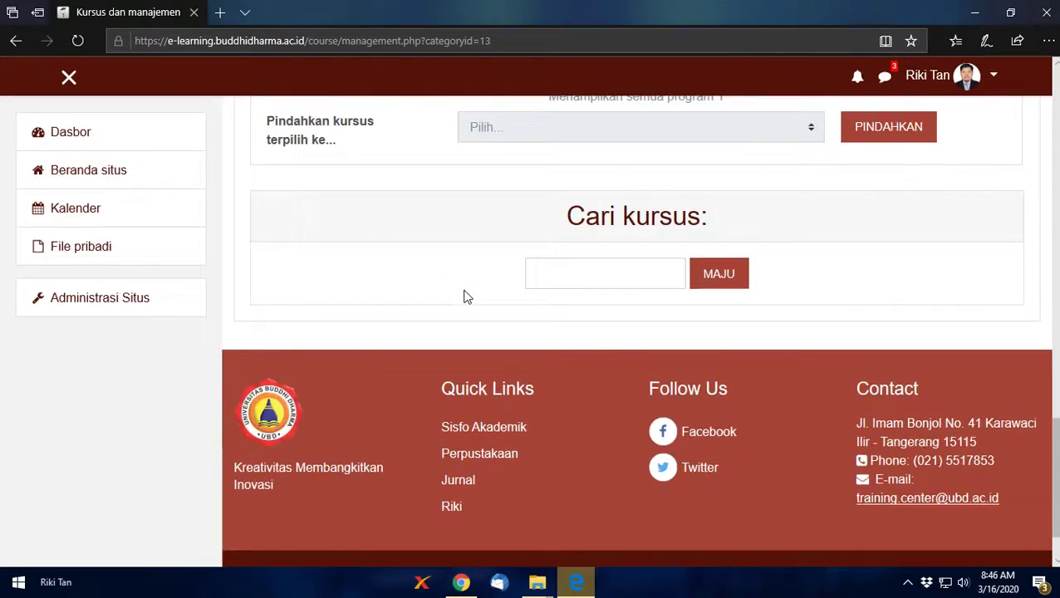
{"action": "scroll", "coordinate": [465, 297], "scroll_direction": "up", "scroll_amount": 15}
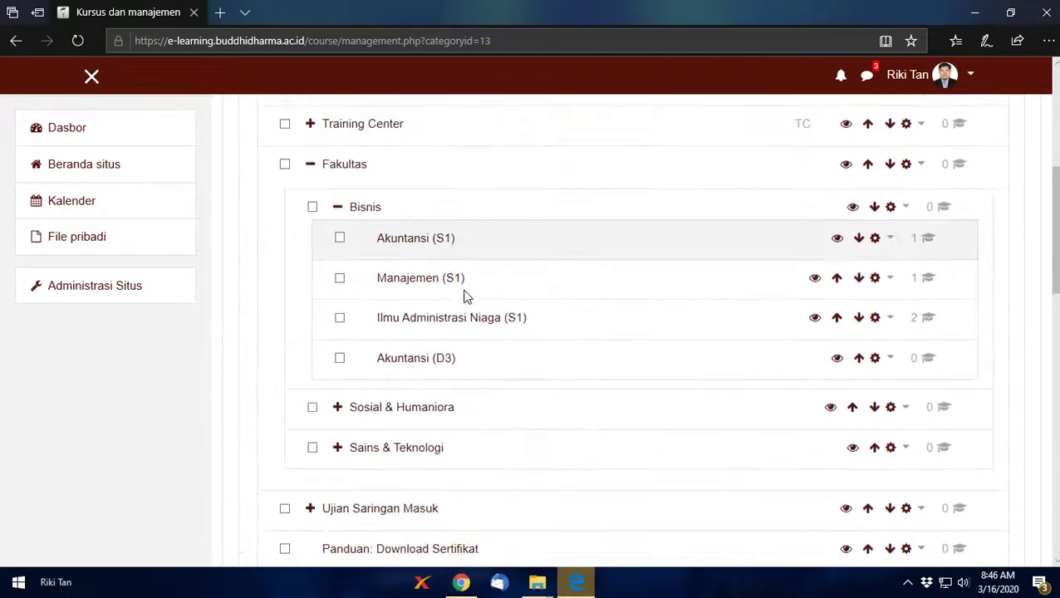
Step: Zoom the page out so the category tree and Audit Manajemen course list sit side by side
{"action": "key", "text": "ctrl+minus"}
{"action": "scroll", "coordinate": [468, 297], "scroll_direction": "up", "scroll_amount": 4}
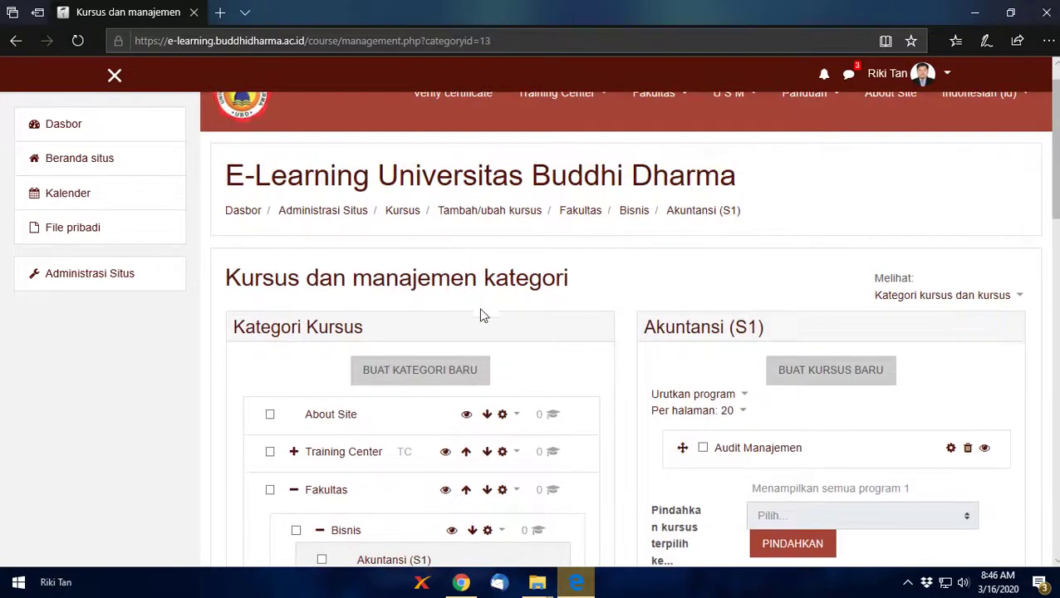
{"action": "scroll", "coordinate": [335, 376], "scroll_direction": "down", "scroll_amount": 4}
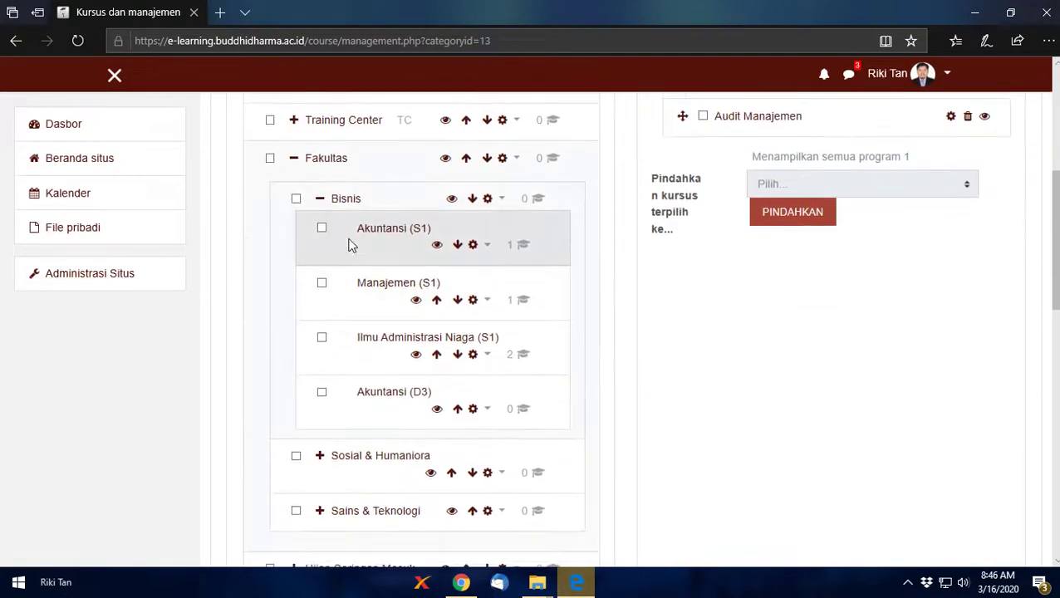
{"action": "scroll", "coordinate": [596, 360], "scroll_direction": "up", "scroll_amount": 4}
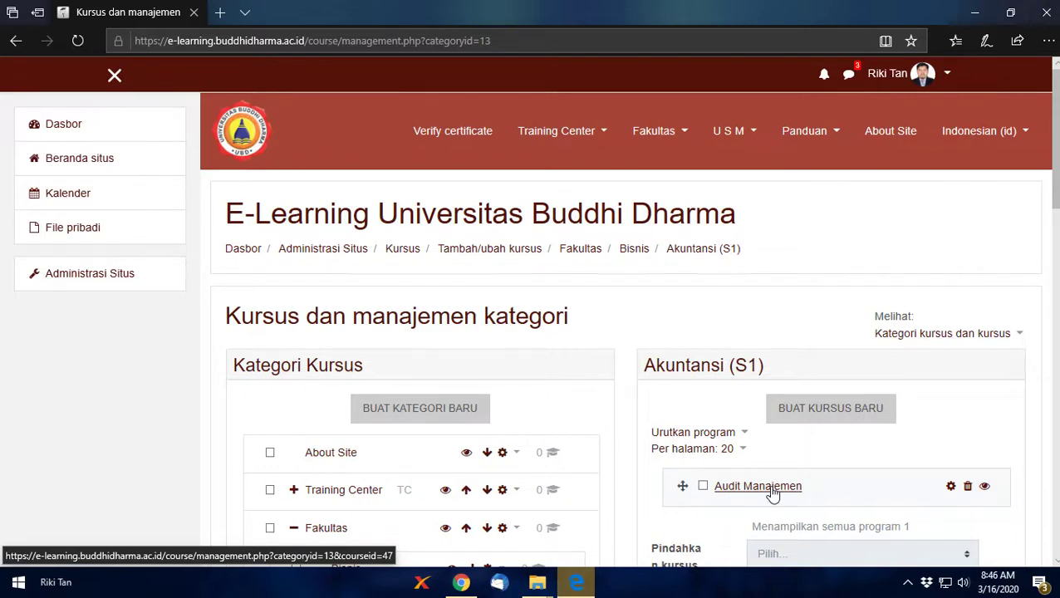
{"action": "scroll", "coordinate": [748, 478], "scroll_direction": "down", "scroll_amount": 4}
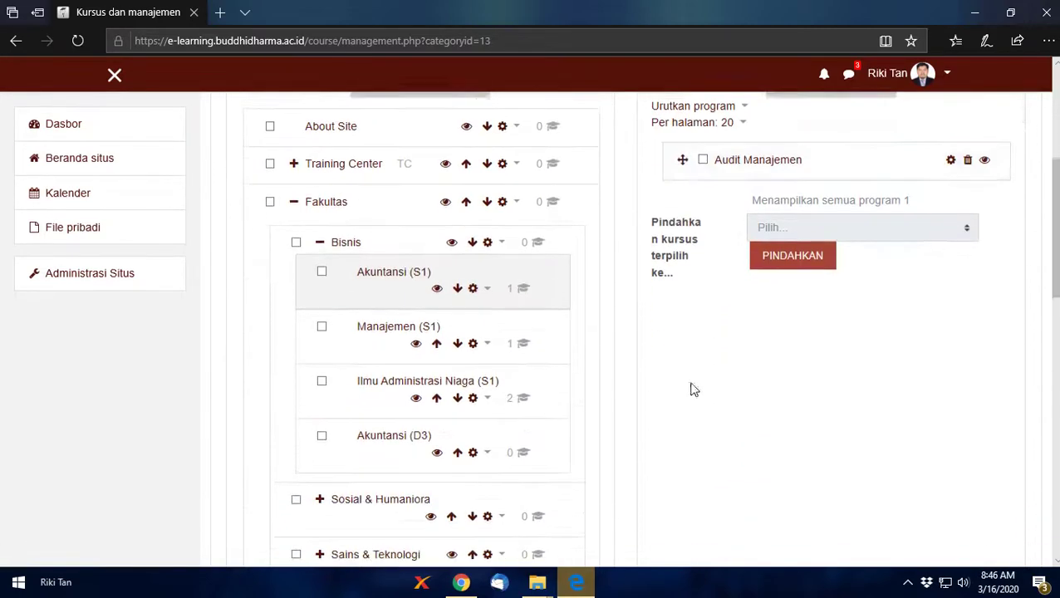
{"action": "scroll", "coordinate": [634, 301], "scroll_direction": "up", "scroll_amount": 4}
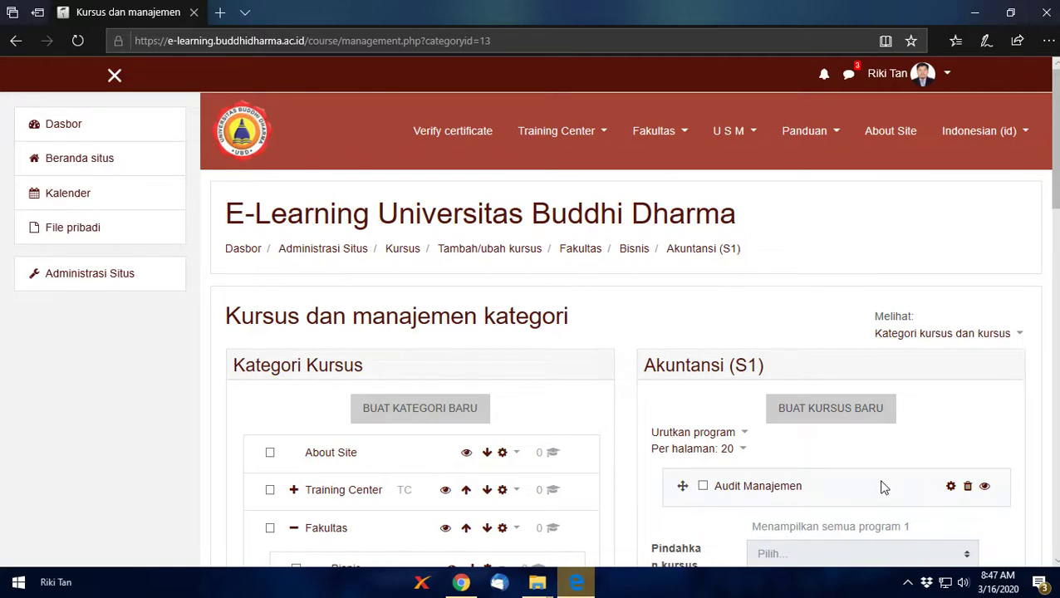
Step: Create a new Akuntansi (S1) course named 'Audit Manajemen' with short name 'AM'
{"action": "left_click", "coordinate": [844, 417]}
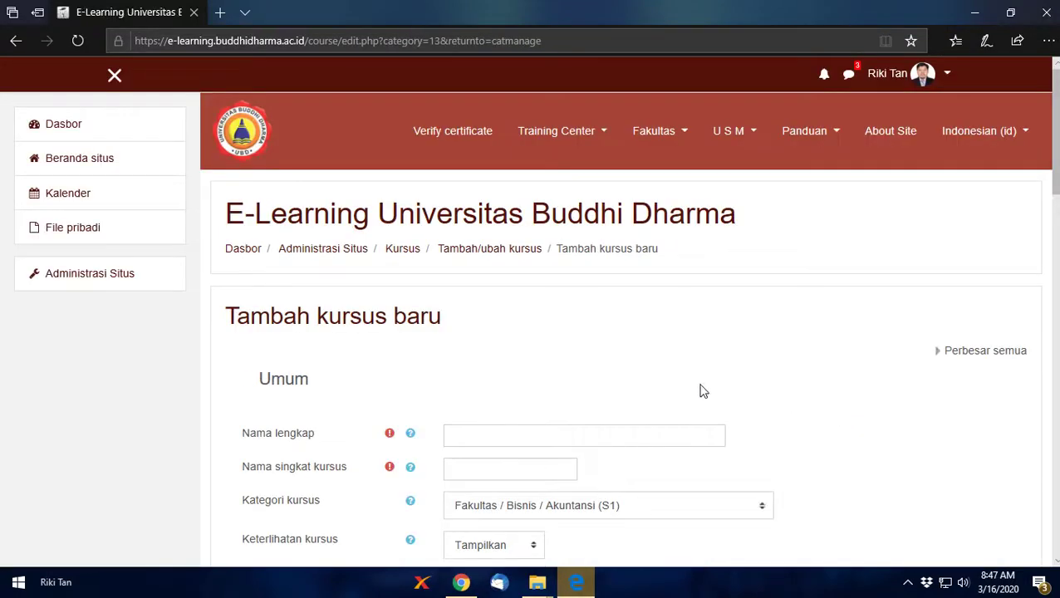
{"action": "left_click", "coordinate": [486, 433]}
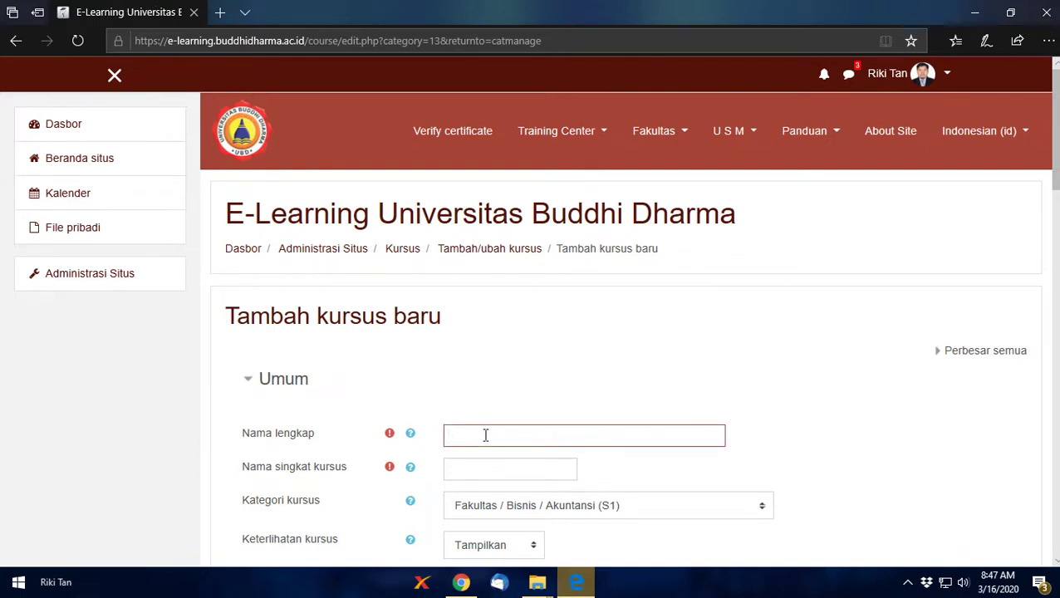
{"action": "type", "text": "Adu"}
{"action": "key", "text": "BackSpace"}
{"action": "key", "text": "BackSpace"}
{"action": "type", "text": "udit Manajemen"}
{"action": "left_click", "coordinate": [511, 467]}
{"action": "type", "text": "AM"}
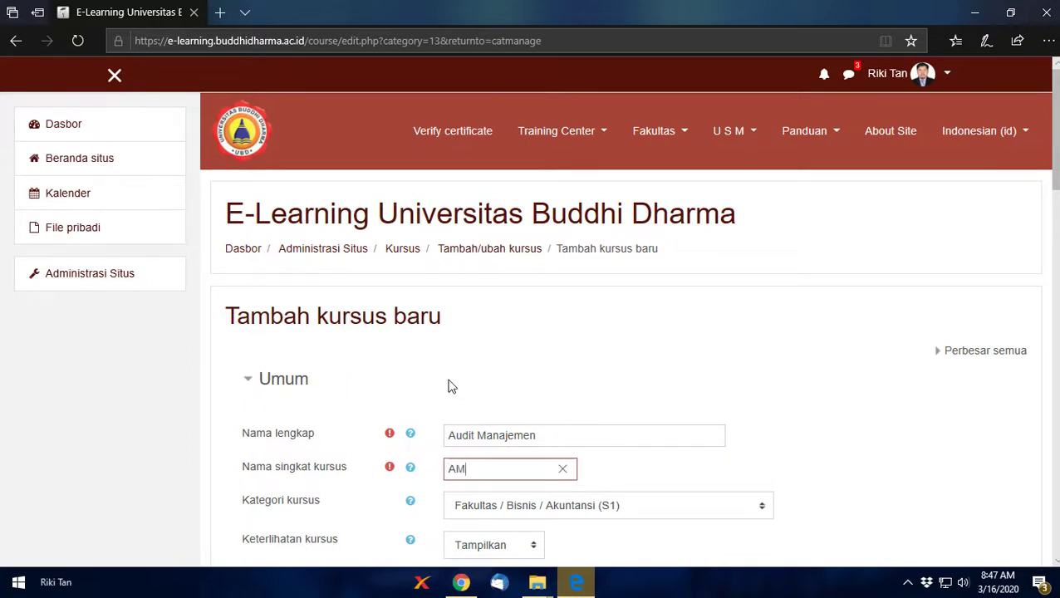
Step: Keep the course visibility (Keterlihatan kursus) set to Tampilkan
{"action": "scroll", "coordinate": [468, 395], "scroll_direction": "down", "scroll_amount": 4}
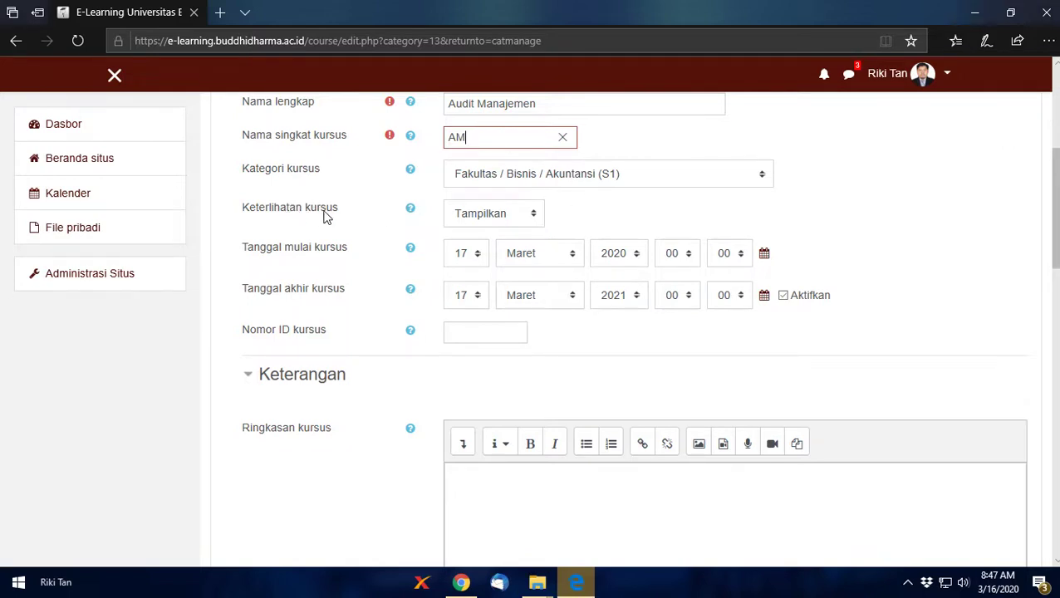
{"action": "left_click", "coordinate": [512, 225]}
{"action": "left_click", "coordinate": [513, 222]}
{"action": "left_click", "coordinate": [502, 218]}
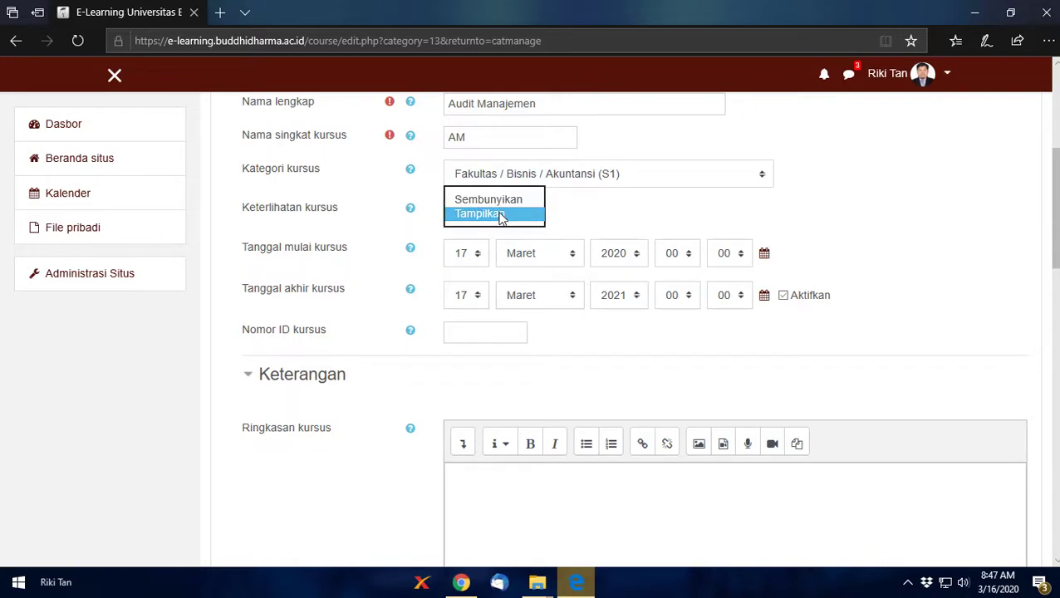
{"action": "left_click", "coordinate": [501, 216]}
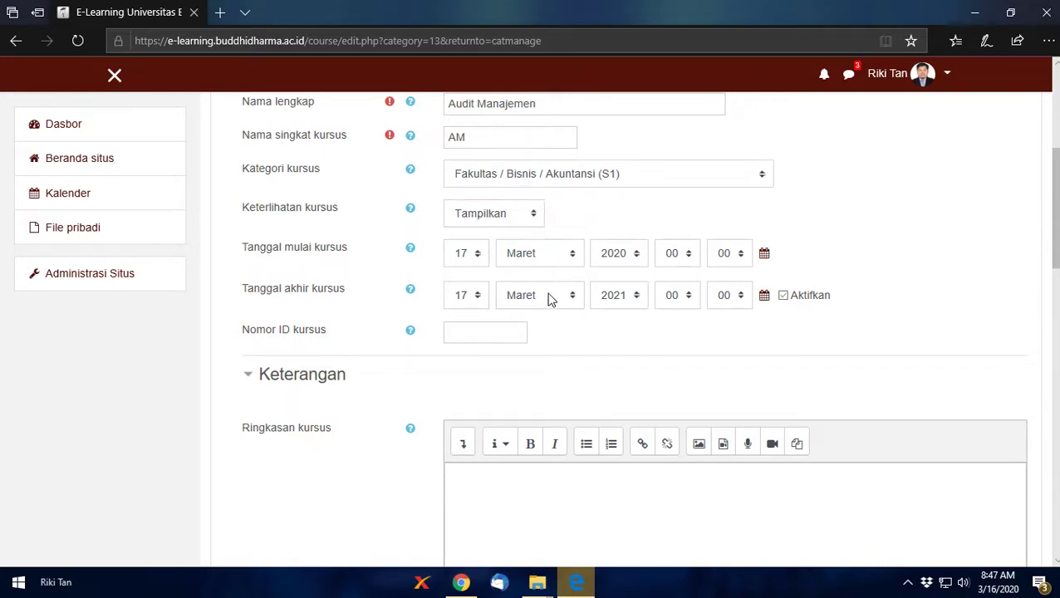
Step: Set the start date to 16 Maret 2020 and check today's date on the system calendar
{"action": "left_click", "coordinate": [480, 260]}
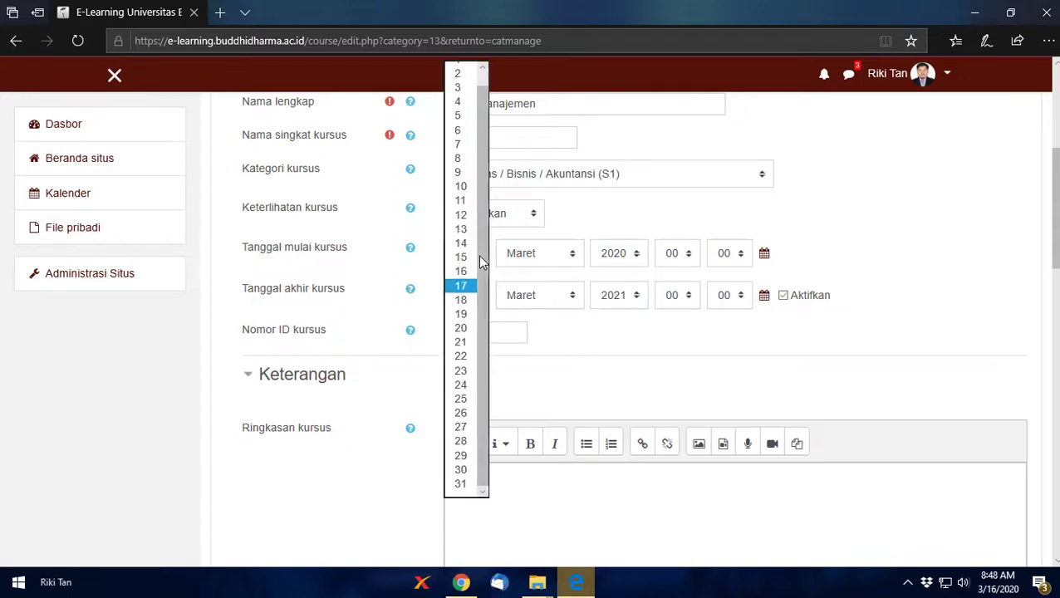
{"action": "left_click", "coordinate": [465, 272]}
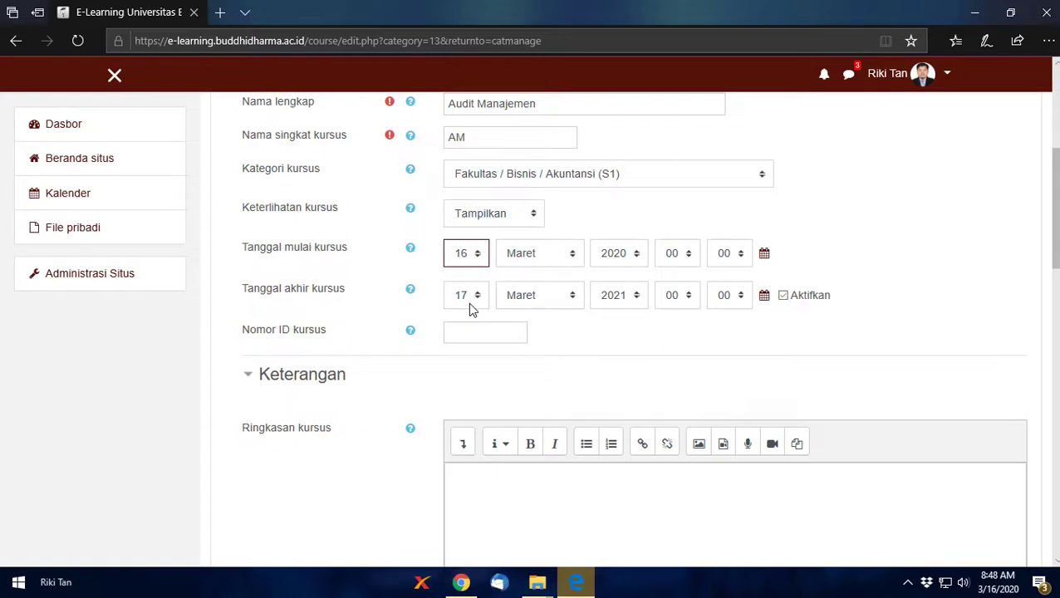
{"action": "left_click", "coordinate": [998, 582]}
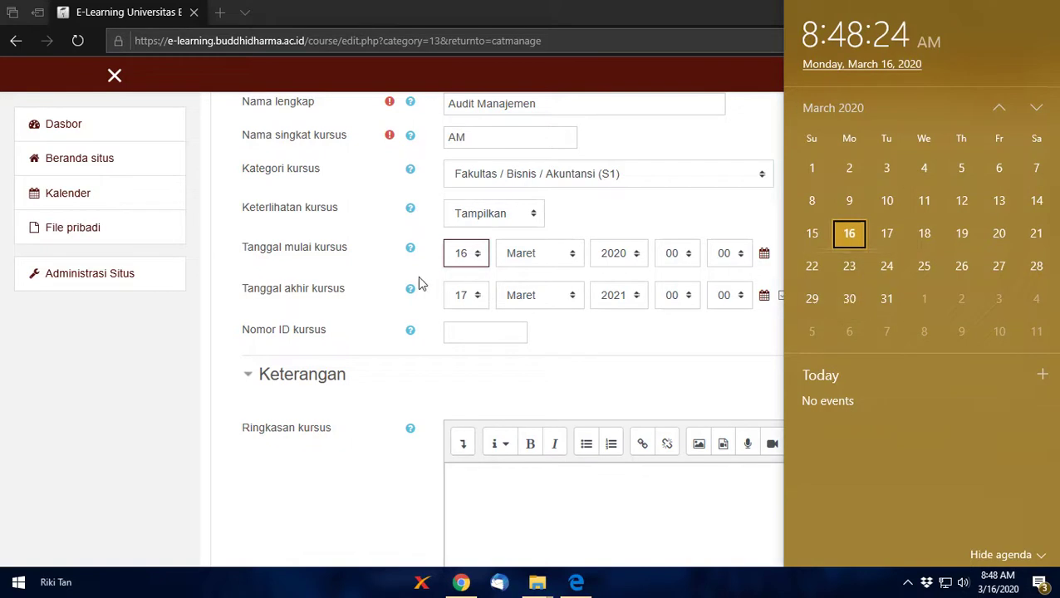
Step: Set the end date to 30 Maret 2021 and both start and end hours to 10:00
{"action": "left_click", "coordinate": [464, 297]}
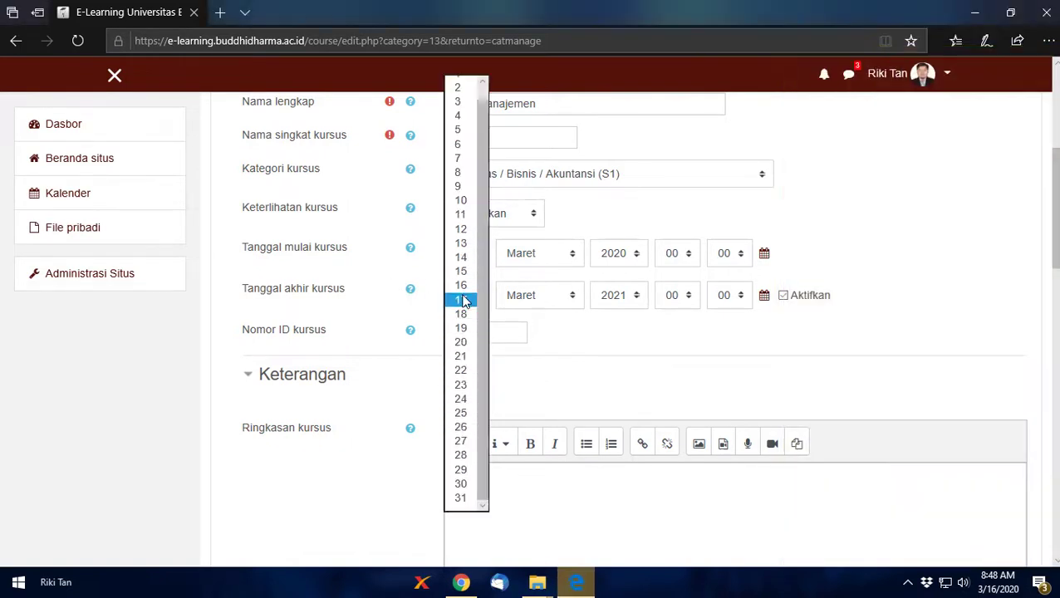
{"action": "left_click", "coordinate": [462, 484]}
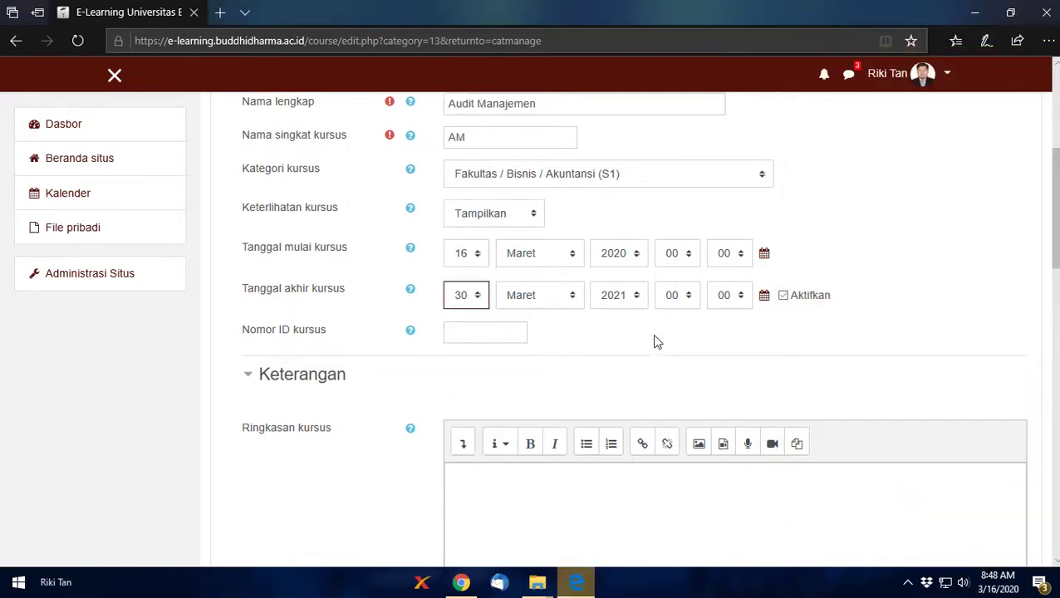
{"action": "left_click", "coordinate": [671, 261]}
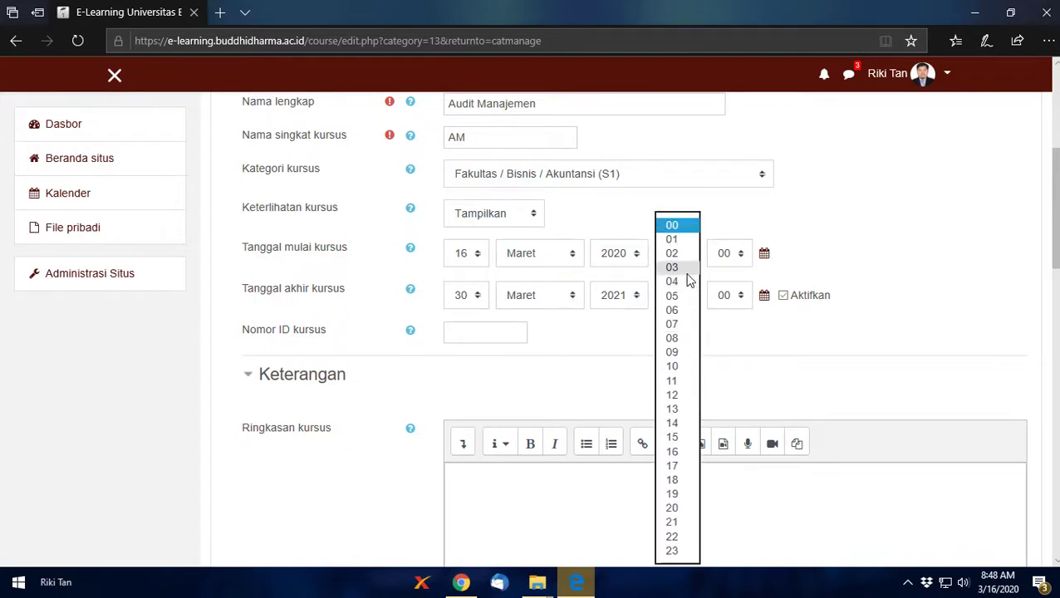
{"action": "left_click", "coordinate": [673, 366]}
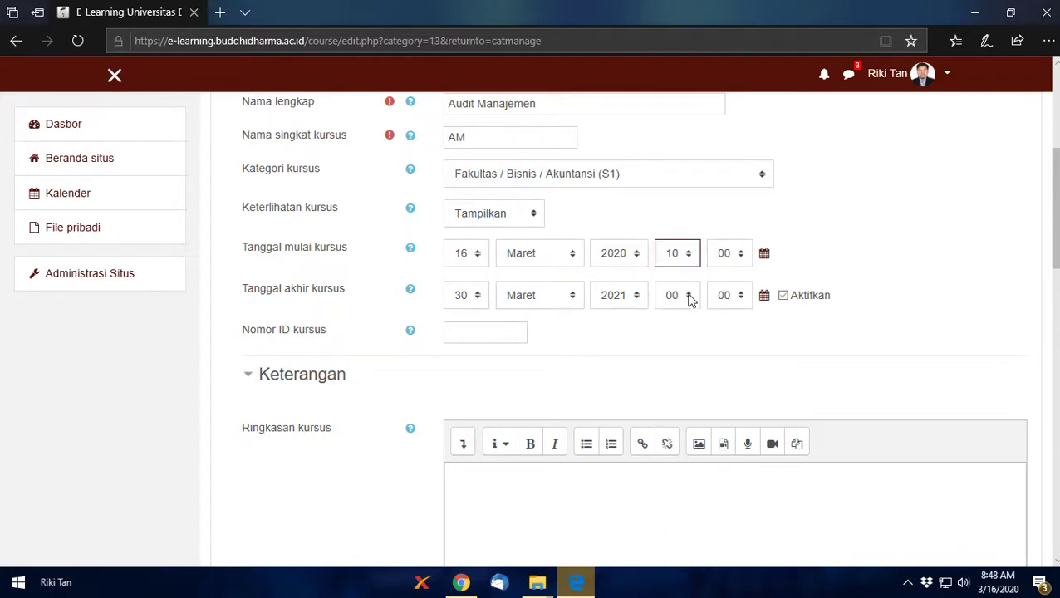
{"action": "left_click", "coordinate": [690, 300]}
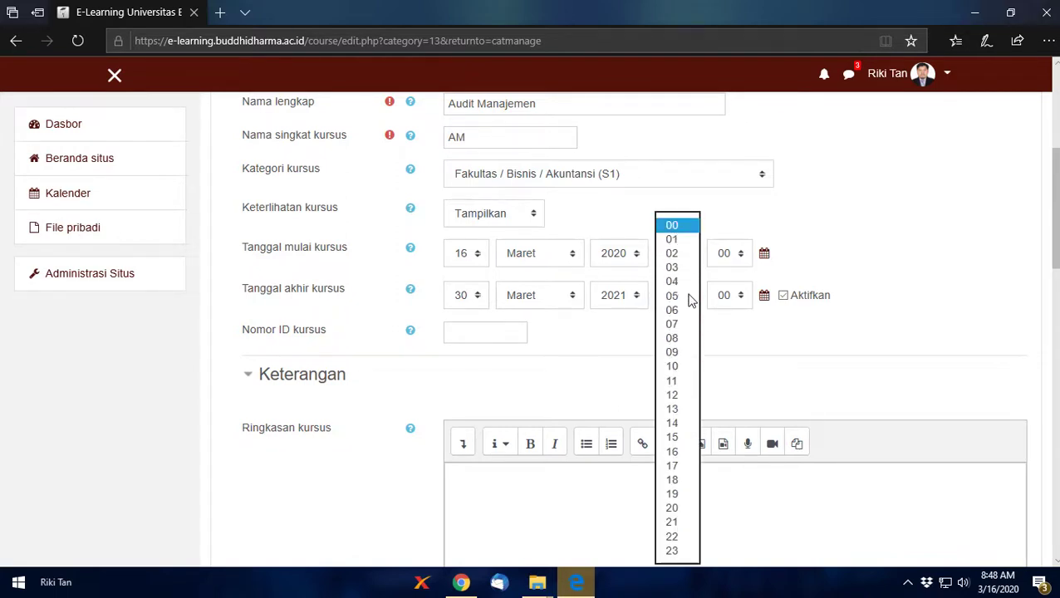
{"action": "left_click", "coordinate": [673, 367]}
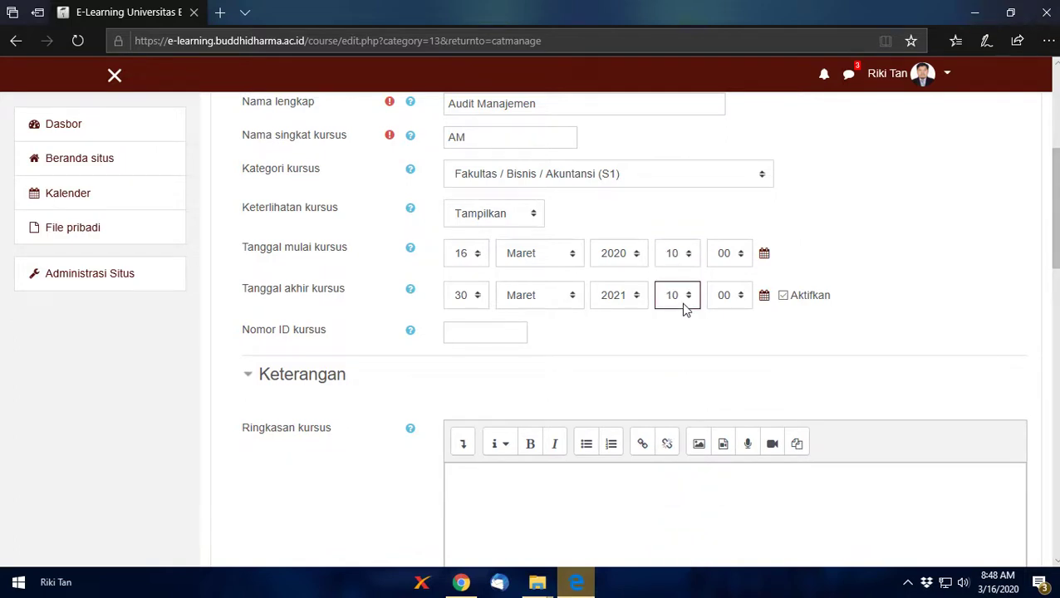
{"action": "left_click", "coordinate": [687, 306]}
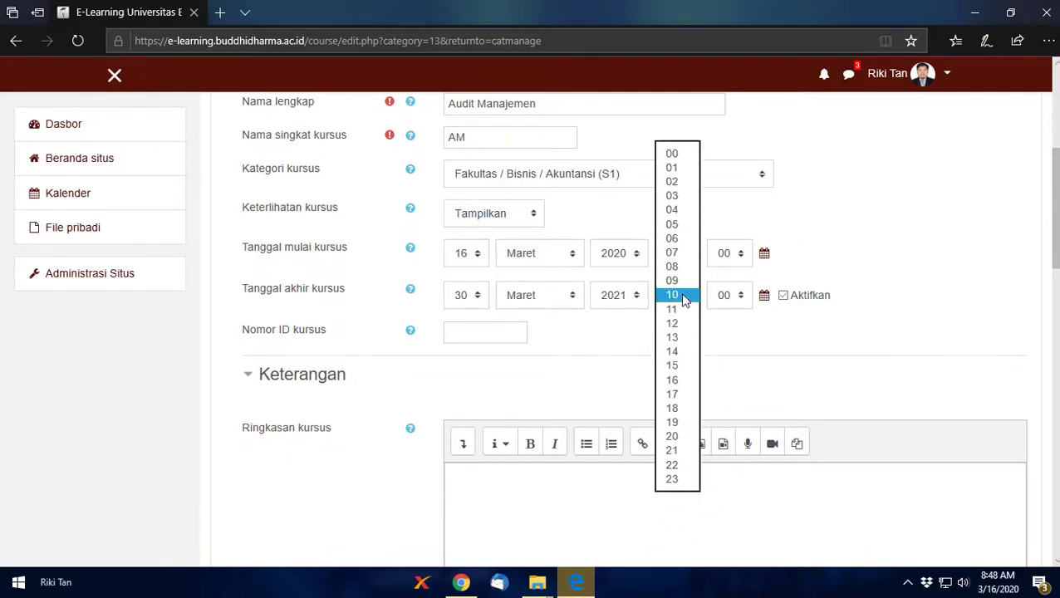
{"action": "left_click", "coordinate": [682, 298]}
{"action": "left_click", "coordinate": [651, 384]}
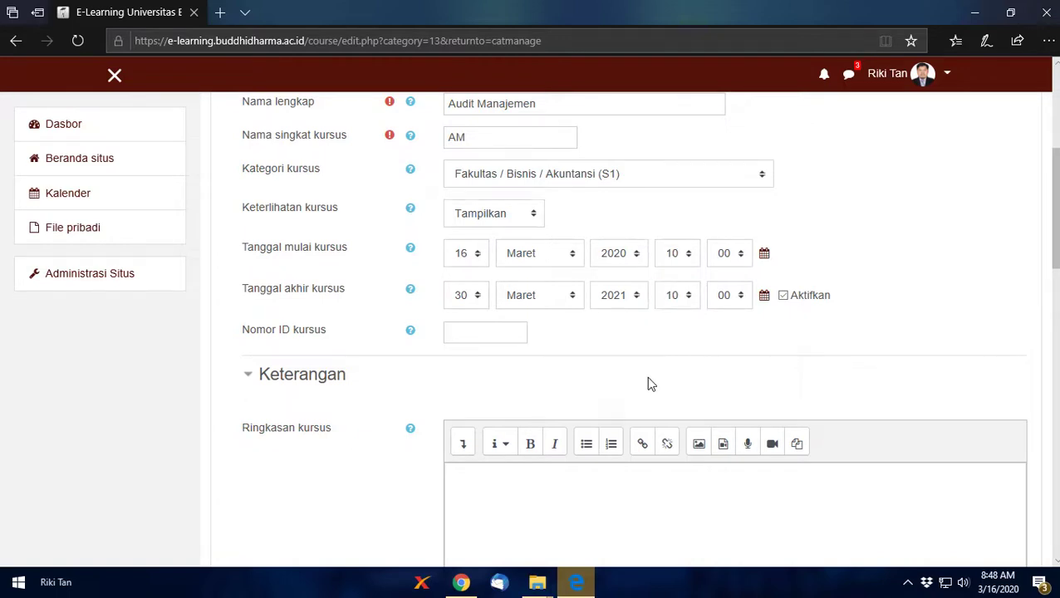
{"action": "scroll", "coordinate": [650, 381], "scroll_direction": "down", "scroll_amount": 4}
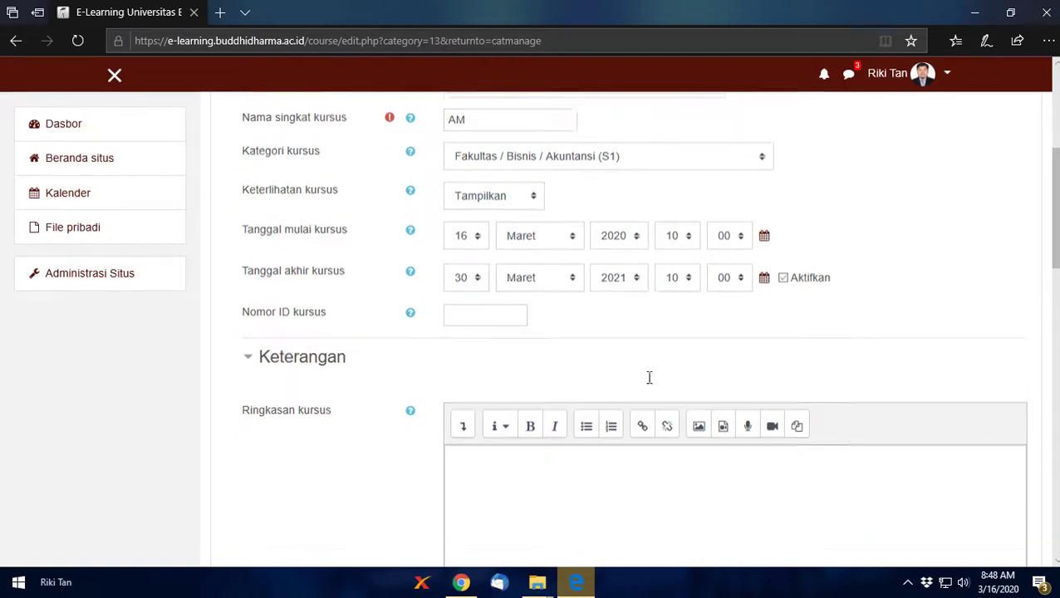
{"action": "left_click", "coordinate": [623, 219]}
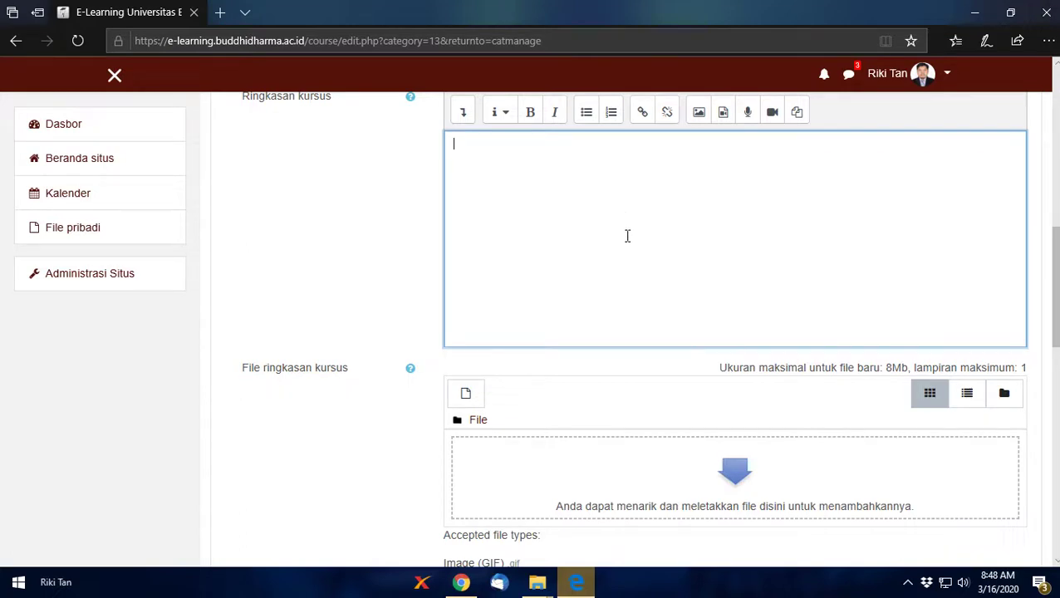
{"action": "scroll", "coordinate": [628, 236], "scroll_direction": "down", "scroll_amount": 4}
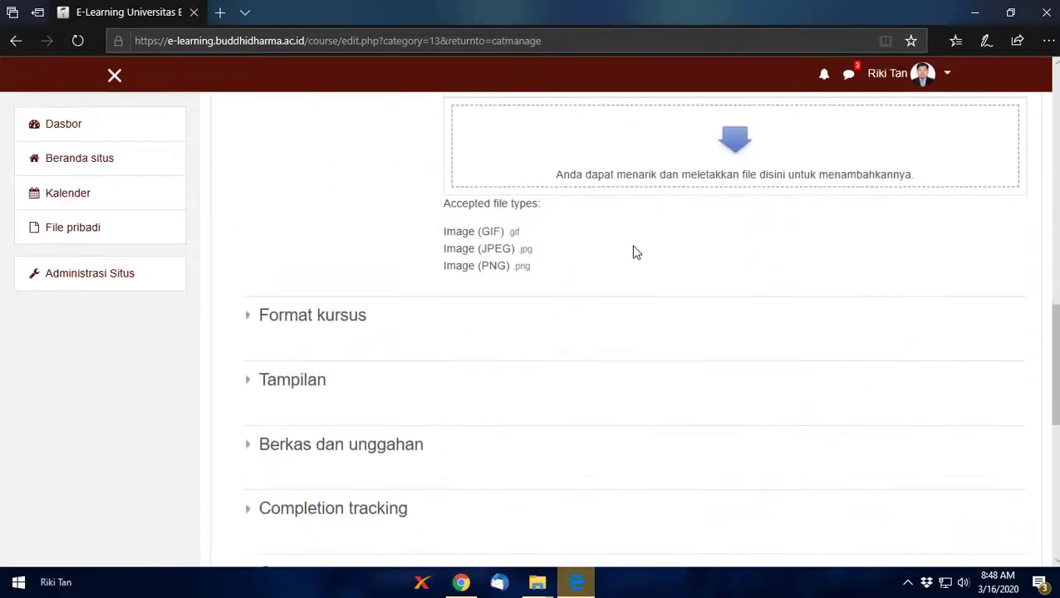
{"action": "scroll", "coordinate": [503, 294], "scroll_direction": "up", "scroll_amount": 4}
{"action": "scroll", "coordinate": [504, 291], "scroll_direction": "down", "scroll_amount": 3}
{"action": "scroll", "coordinate": [504, 291], "scroll_direction": "down", "scroll_amount": 1}
{"action": "scroll", "coordinate": [515, 283], "scroll_direction": "up", "scroll_amount": 1}
{"action": "scroll", "coordinate": [515, 283], "scroll_direction": "up", "scroll_amount": 3}
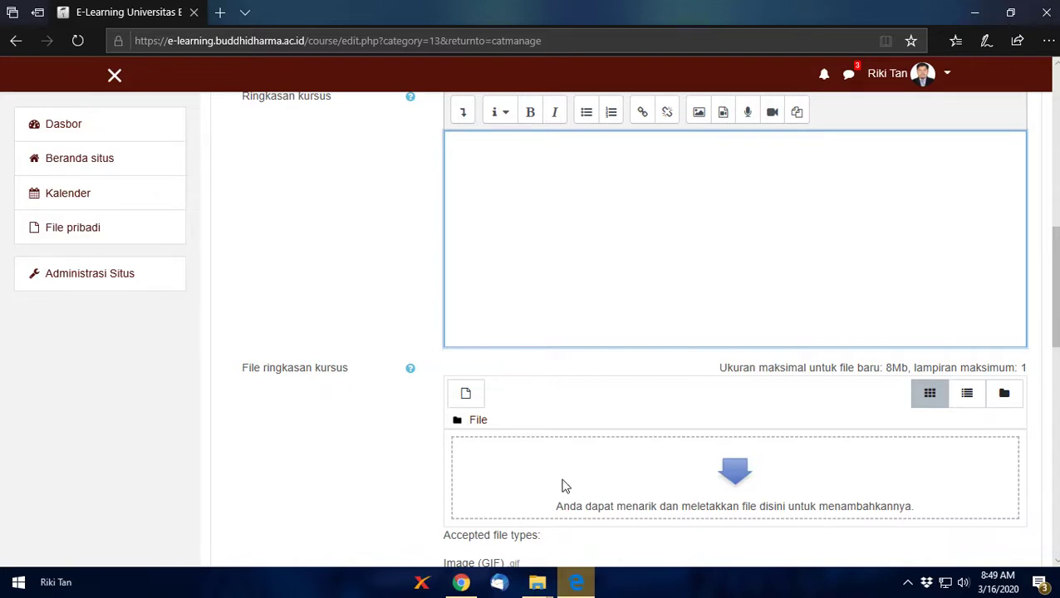
{"action": "scroll", "coordinate": [565, 477], "scroll_direction": "down", "scroll_amount": 4}
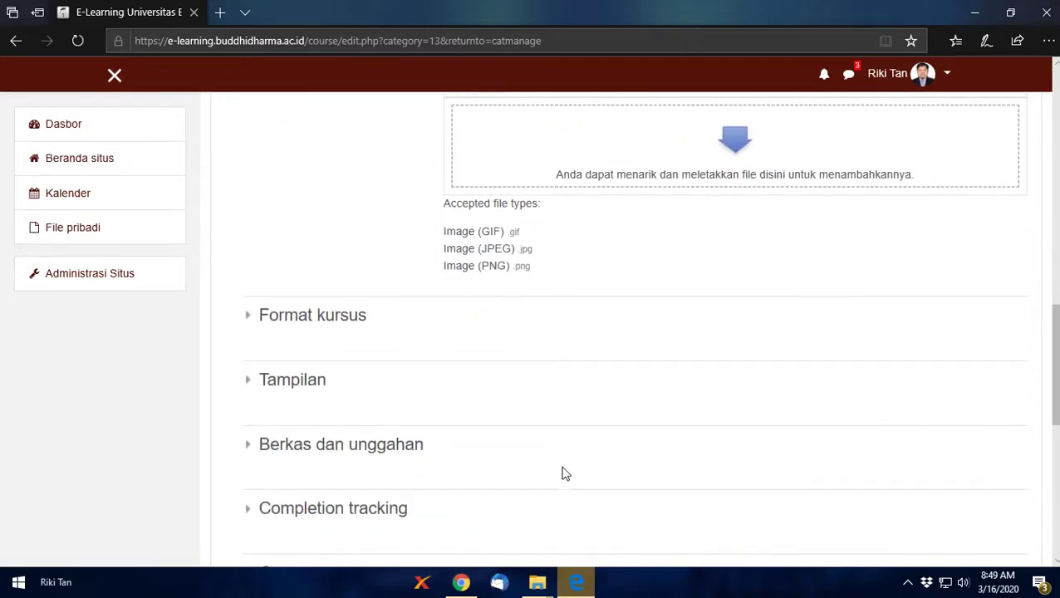
{"action": "scroll", "coordinate": [564, 473], "scroll_direction": "up", "scroll_amount": 1}
{"action": "scroll", "coordinate": [563, 473], "scroll_direction": "up", "scroll_amount": 4}
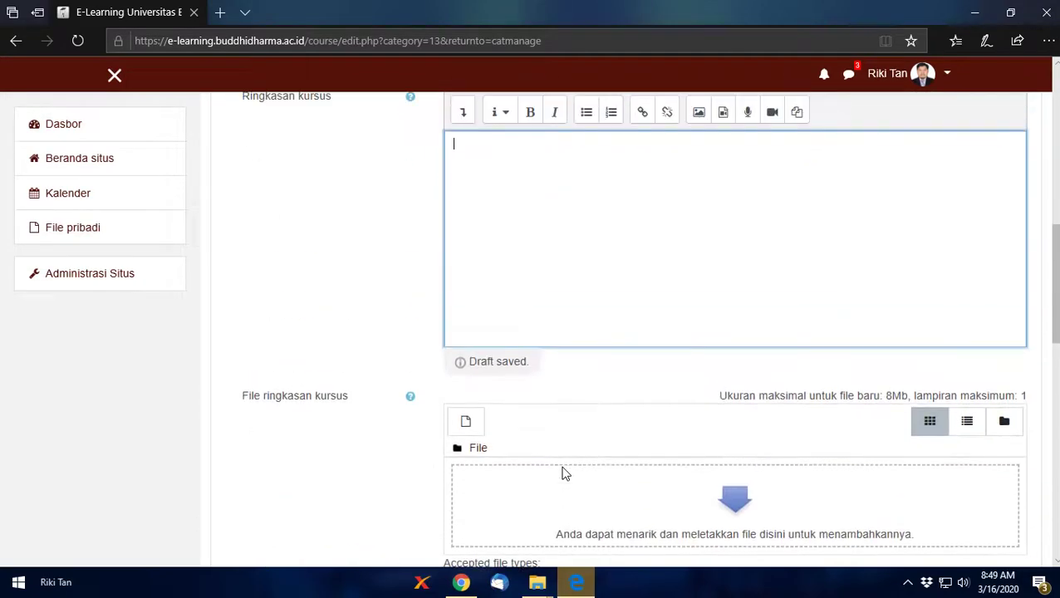
{"action": "scroll", "coordinate": [563, 472], "scroll_direction": "down", "scroll_amount": 4}
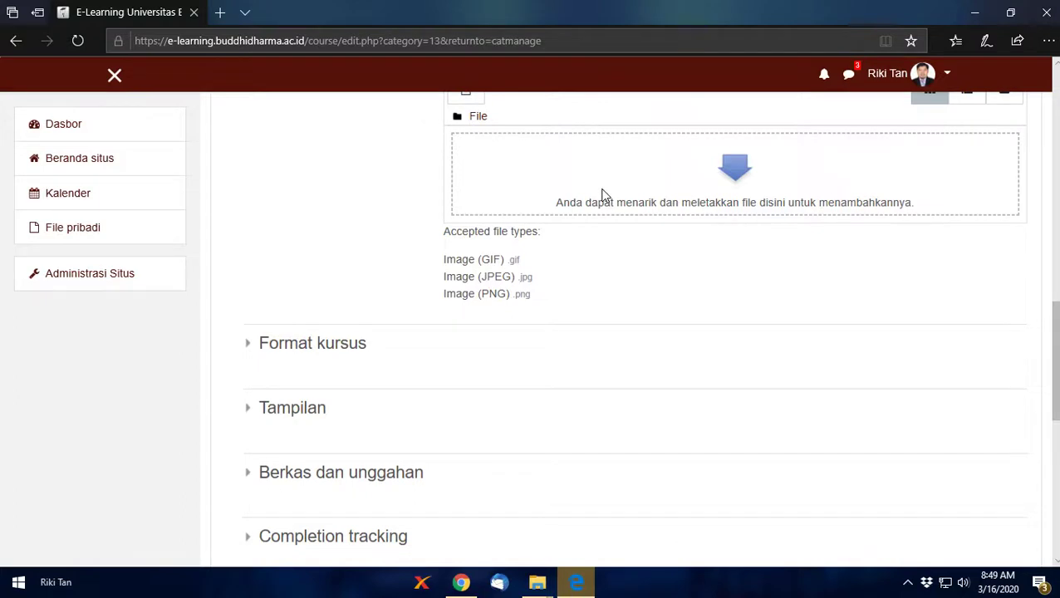
{"action": "scroll", "coordinate": [480, 179], "scroll_direction": "up", "scroll_amount": 4}
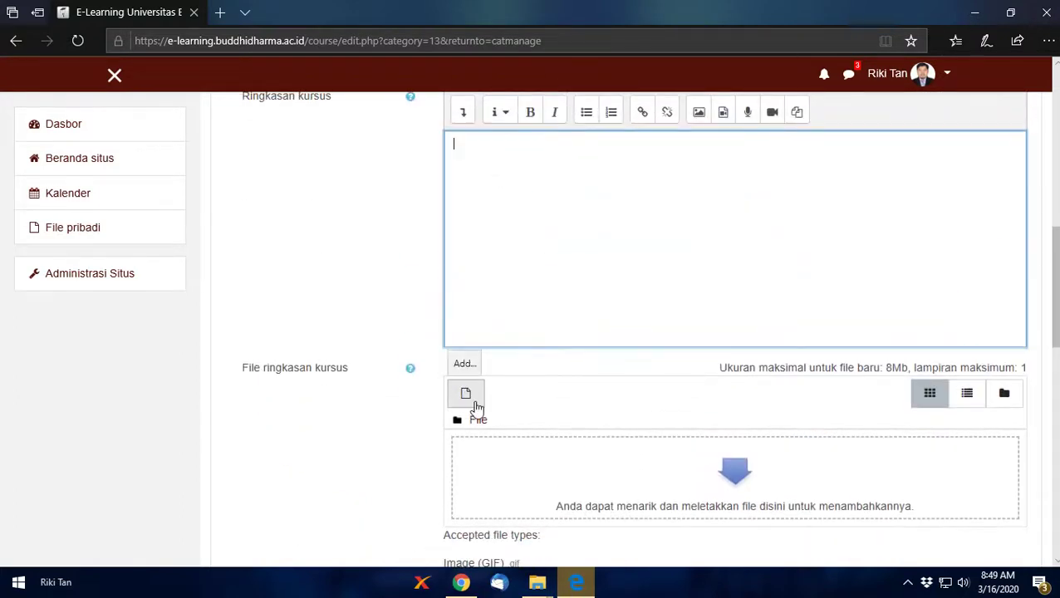
{"action": "left_click", "coordinate": [466, 397]}
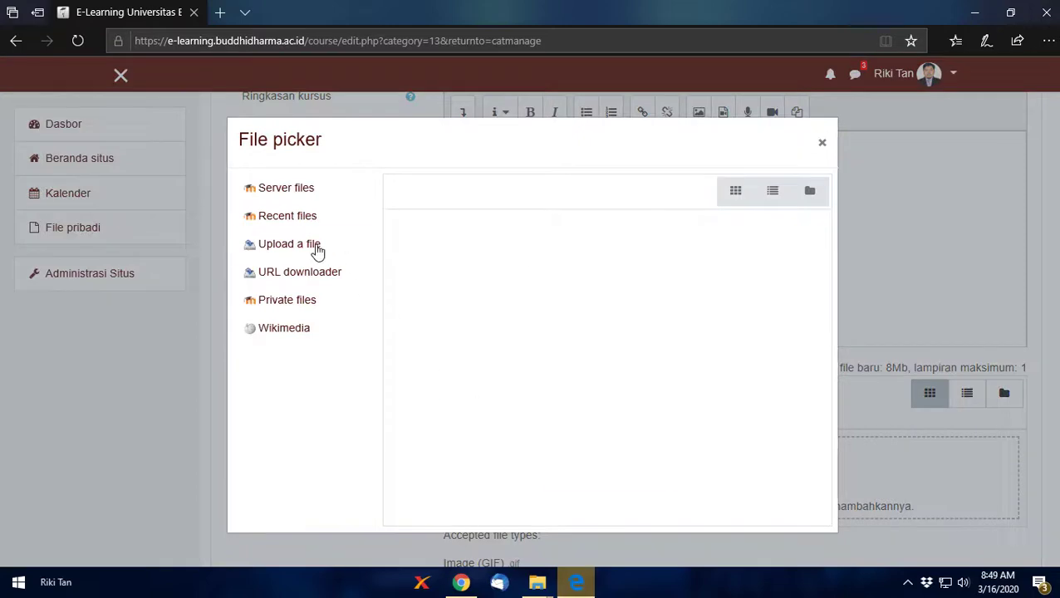
{"action": "left_click", "coordinate": [315, 247]}
{"action": "left_click", "coordinate": [549, 283]}
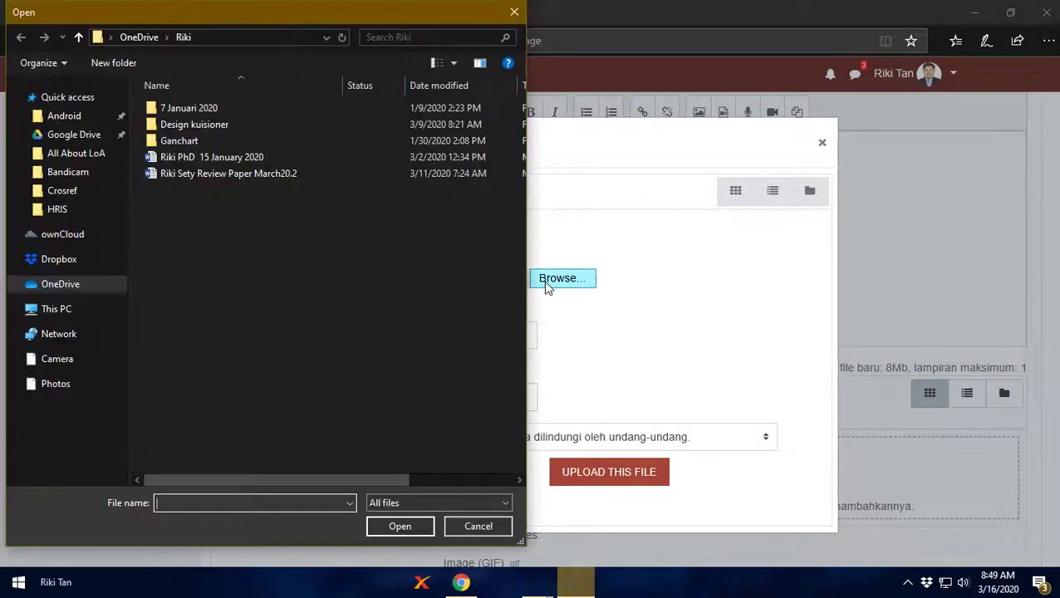
{"action": "left_click", "coordinate": [478, 526]}
{"action": "left_click", "coordinate": [822, 145]}
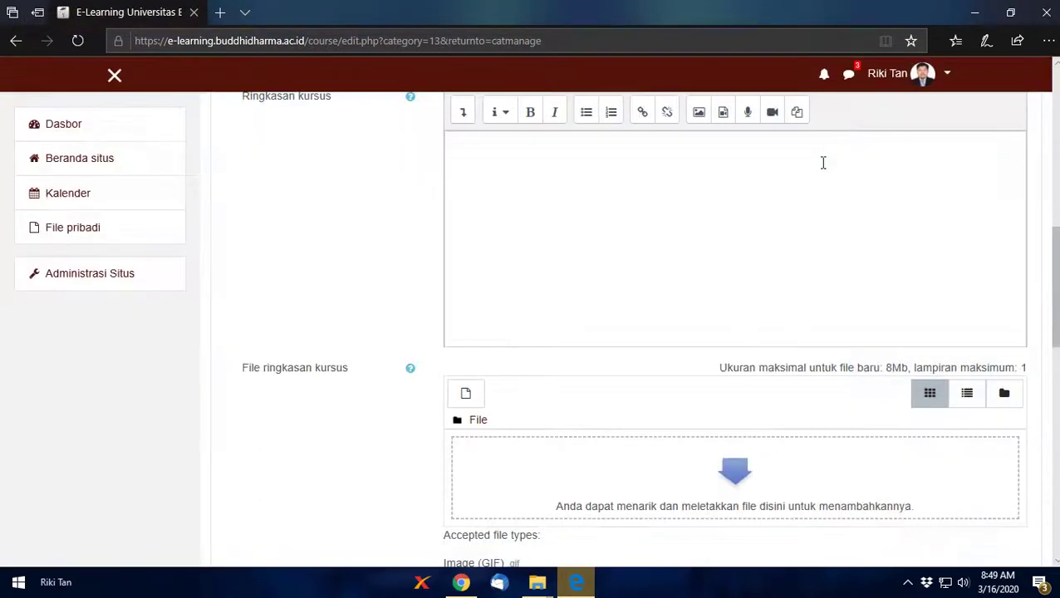
{"action": "scroll", "coordinate": [582, 415], "scroll_direction": "down", "scroll_amount": 4}
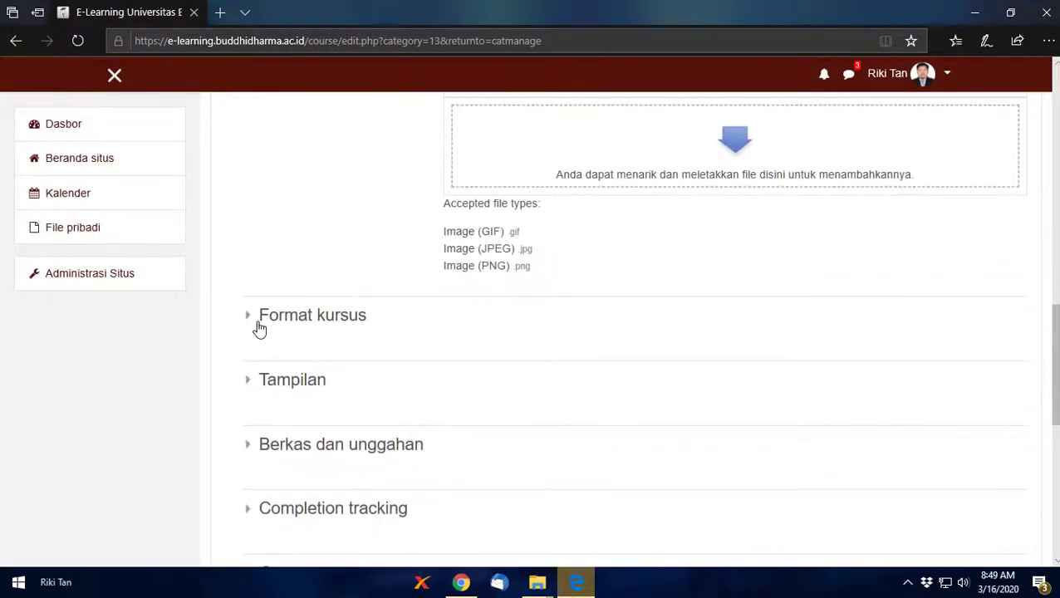
Step: Under Format kursus, keep format Topik and set Jumlah bagian to 2
{"action": "left_click", "coordinate": [253, 324]}
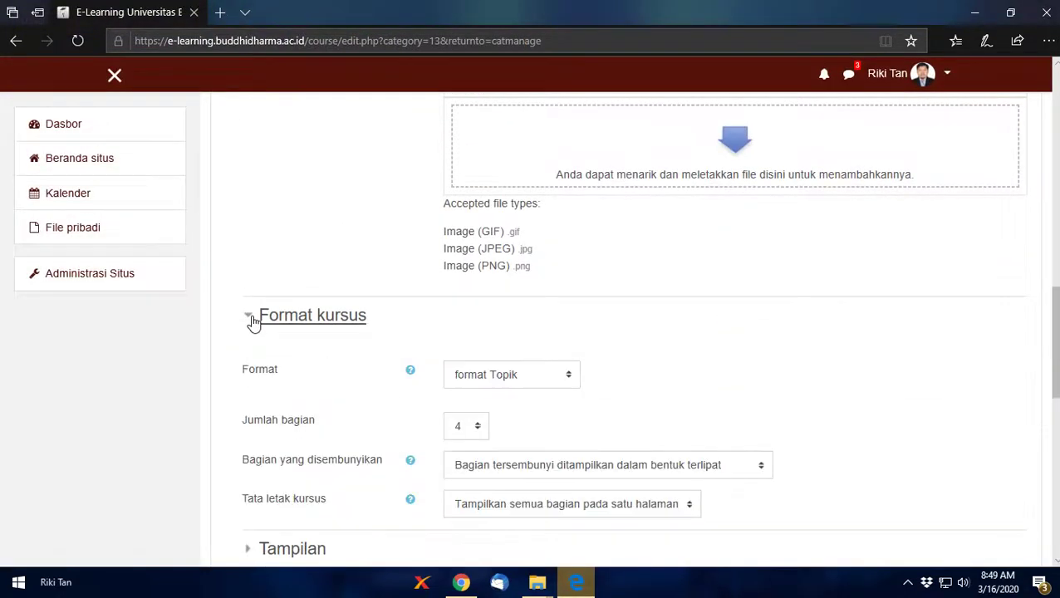
{"action": "left_click", "coordinate": [486, 386]}
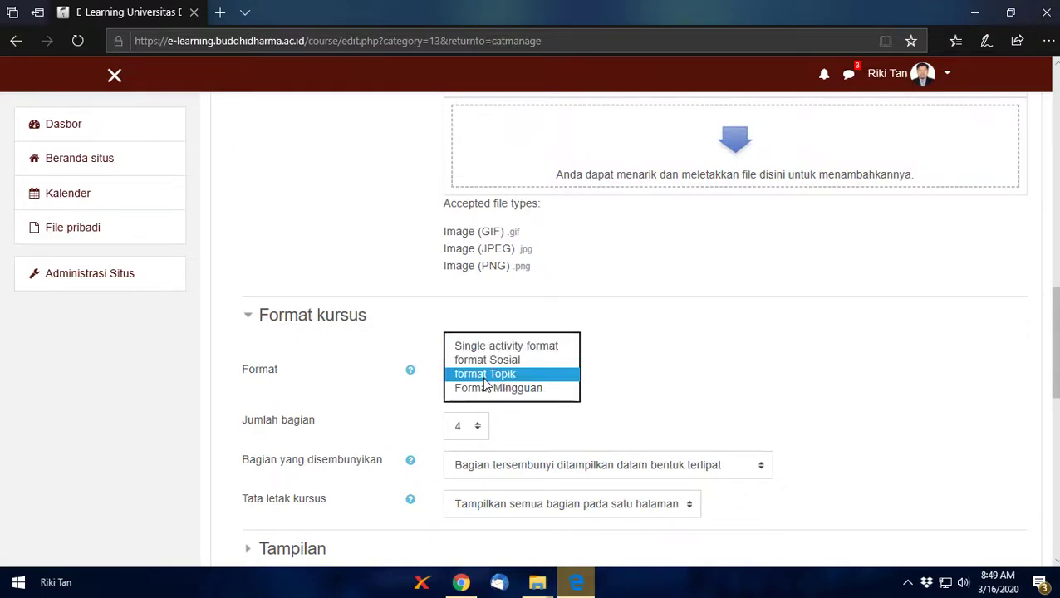
{"action": "left_click", "coordinate": [486, 383]}
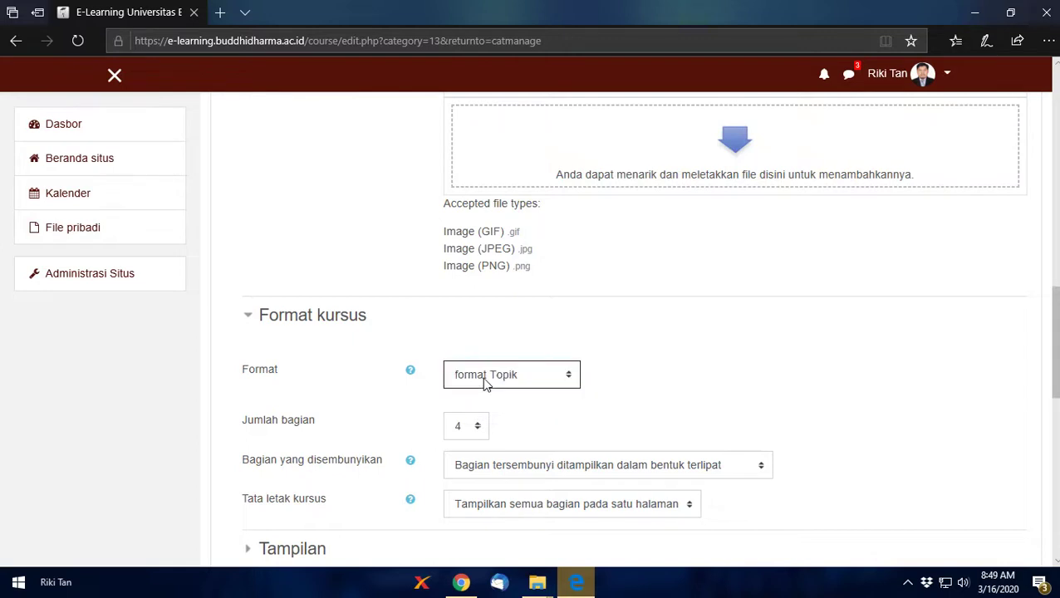
{"action": "left_click", "coordinate": [479, 434]}
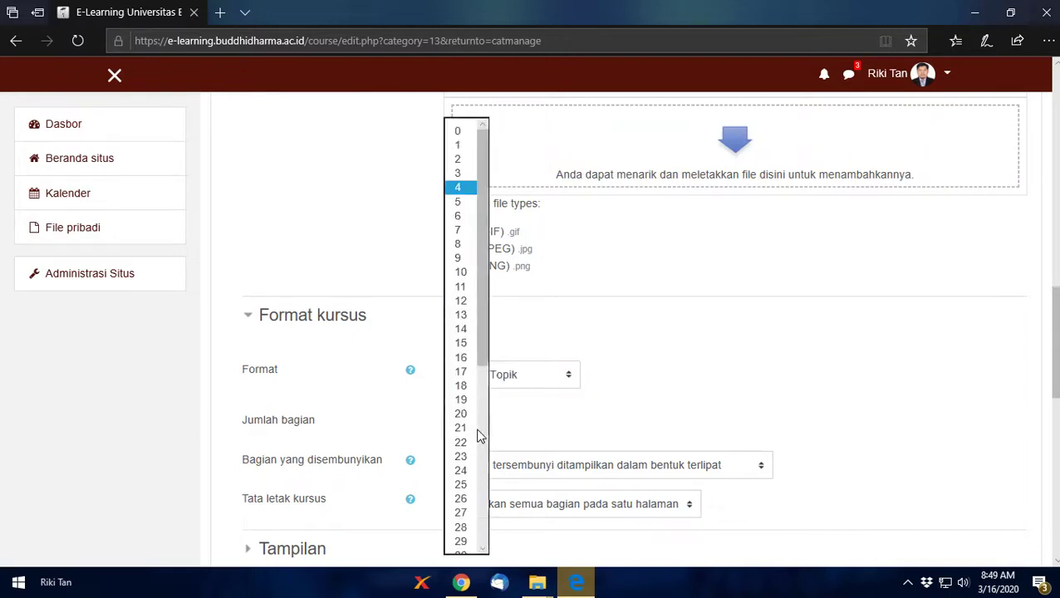
{"action": "left_click", "coordinate": [458, 160]}
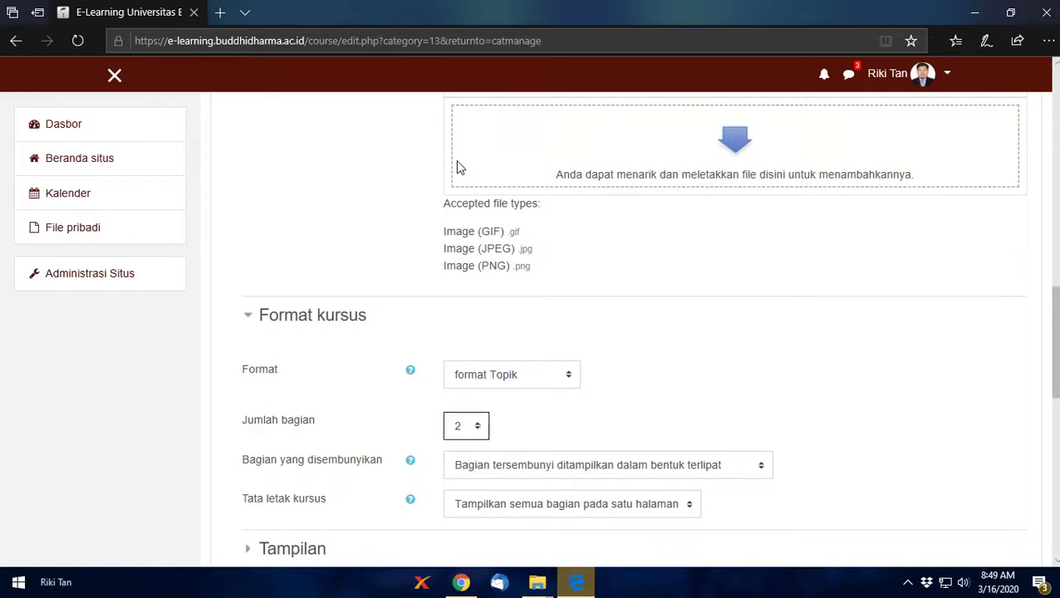
{"action": "left_click", "coordinate": [470, 441]}
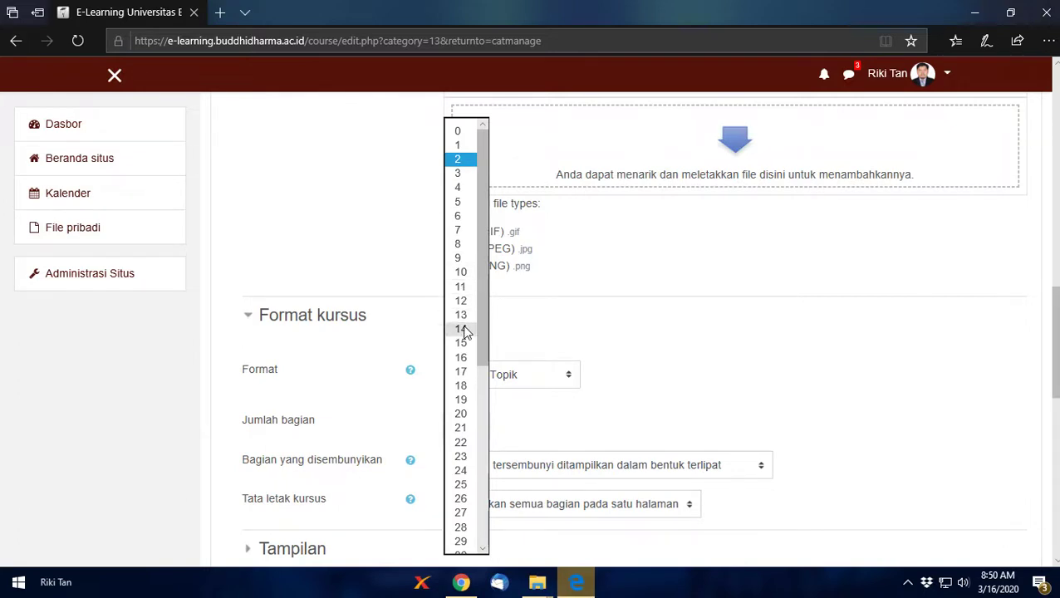
{"action": "left_click", "coordinate": [467, 162]}
{"action": "left_click", "coordinate": [511, 426]}
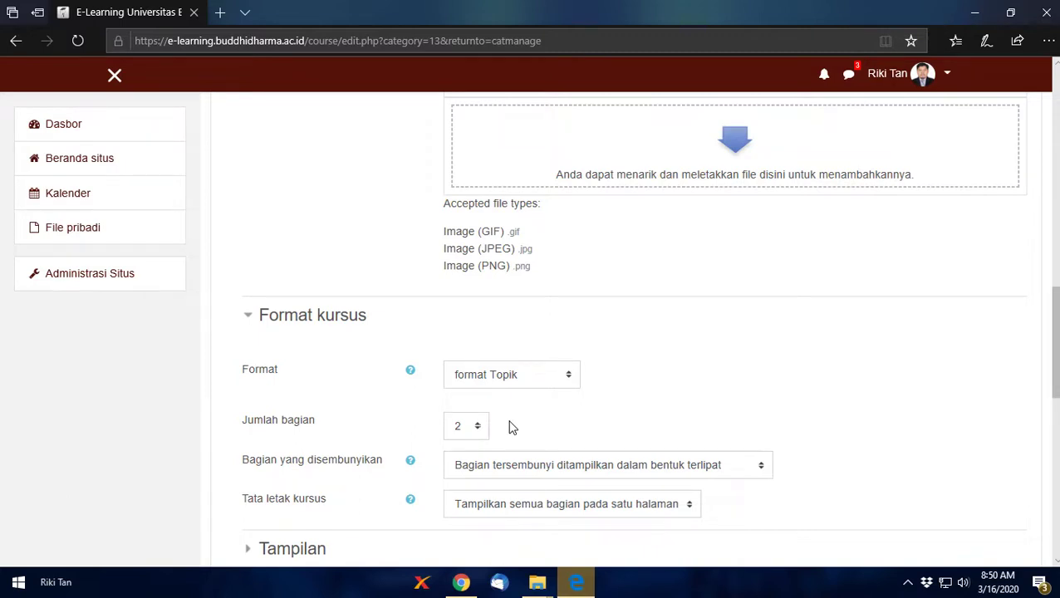
Step: Leave hidden sections shown in collapsed form
{"action": "scroll", "coordinate": [512, 426], "scroll_direction": "up", "scroll_amount": 1}
{"action": "scroll", "coordinate": [511, 427], "scroll_direction": "down", "scroll_amount": 4}
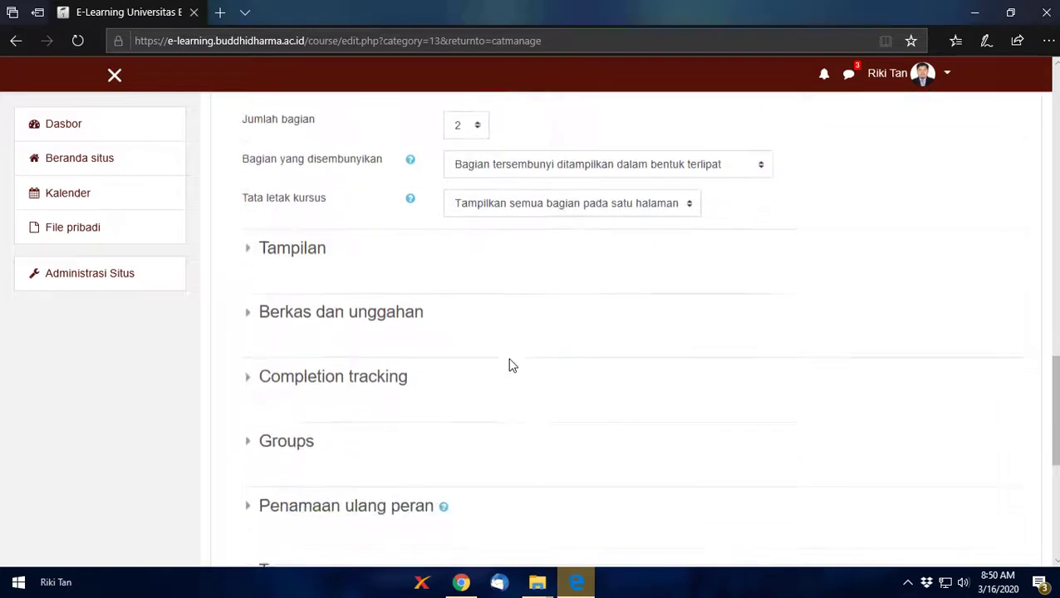
{"action": "left_click", "coordinate": [489, 170]}
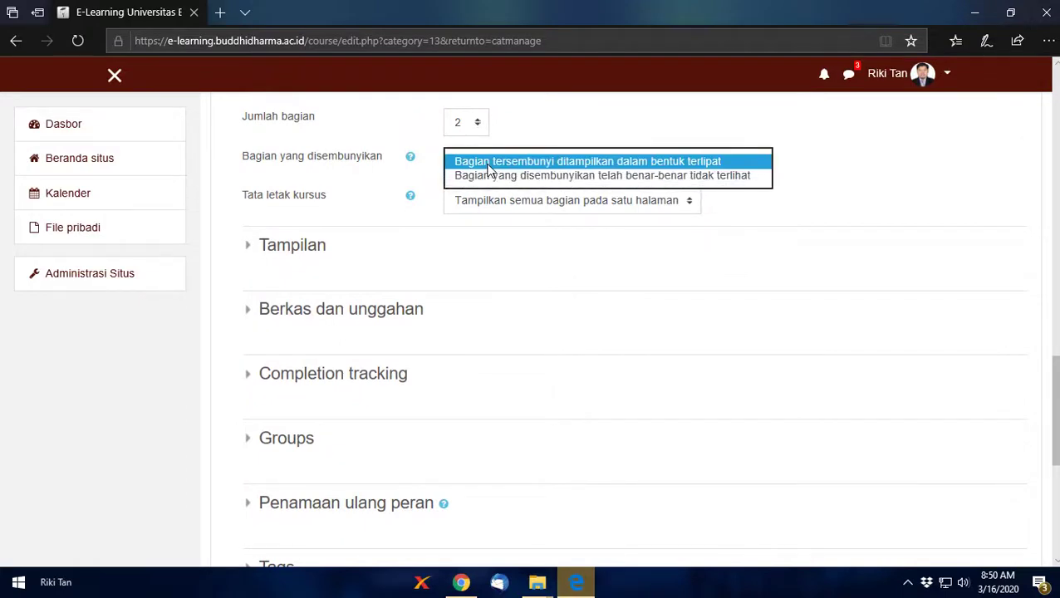
{"action": "scroll", "coordinate": [503, 216], "scroll_direction": "down", "scroll_amount": 1}
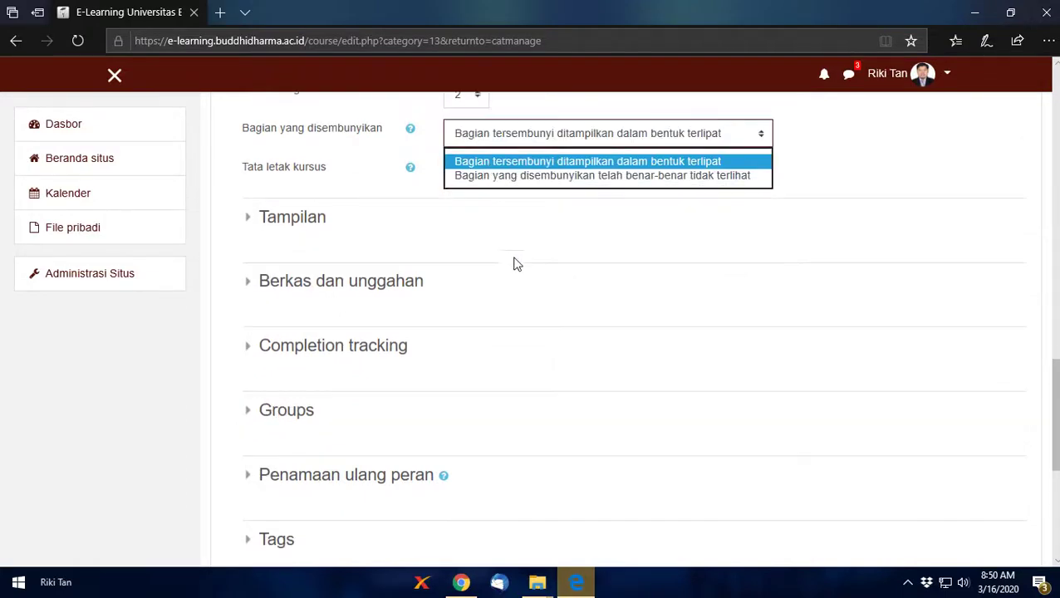
{"action": "left_click", "coordinate": [517, 288]}
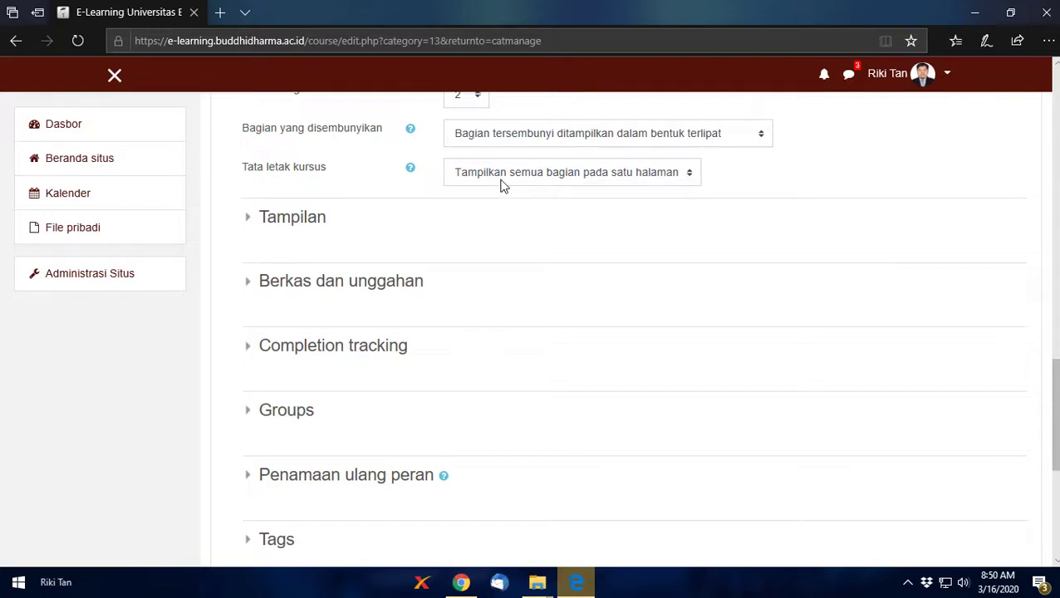
Step: In Tampilan, keep language unforced, 5 announcements, grades shown, and set activity reports to Ya
{"action": "left_click", "coordinate": [274, 222]}
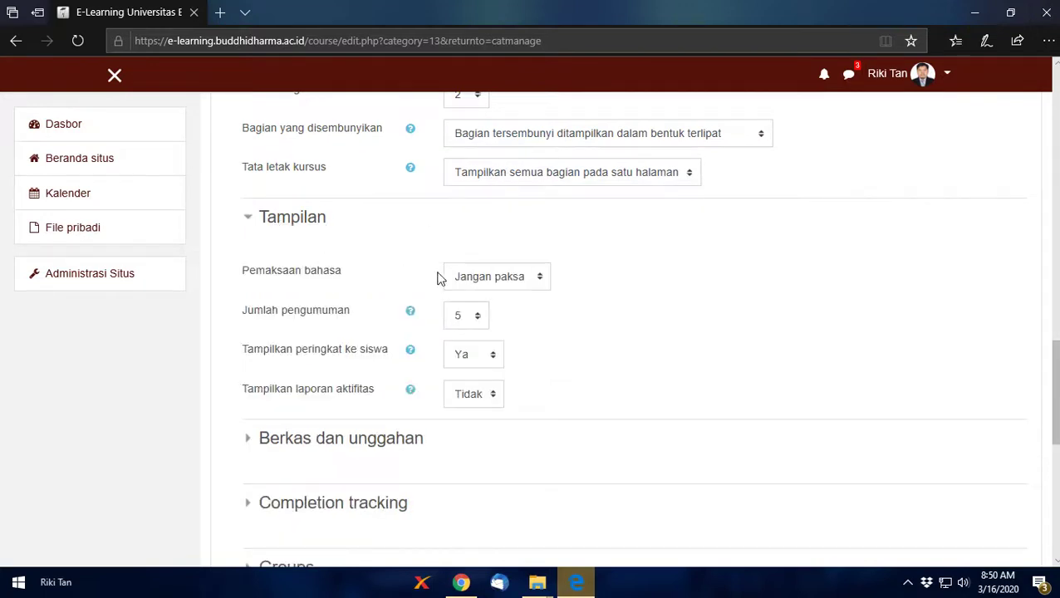
{"action": "left_click", "coordinate": [497, 279]}
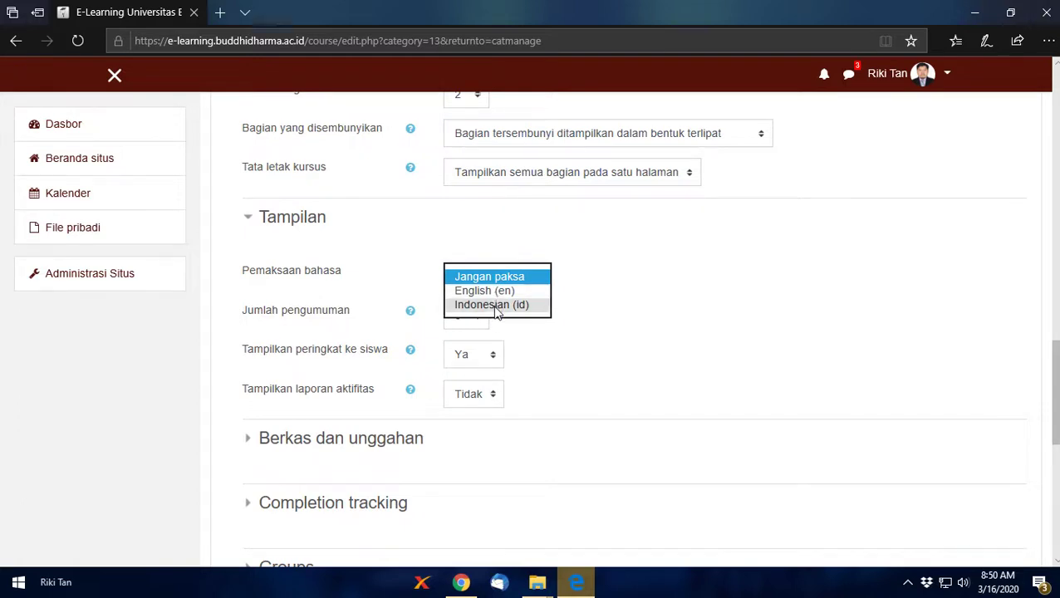
{"action": "left_click", "coordinate": [586, 289]}
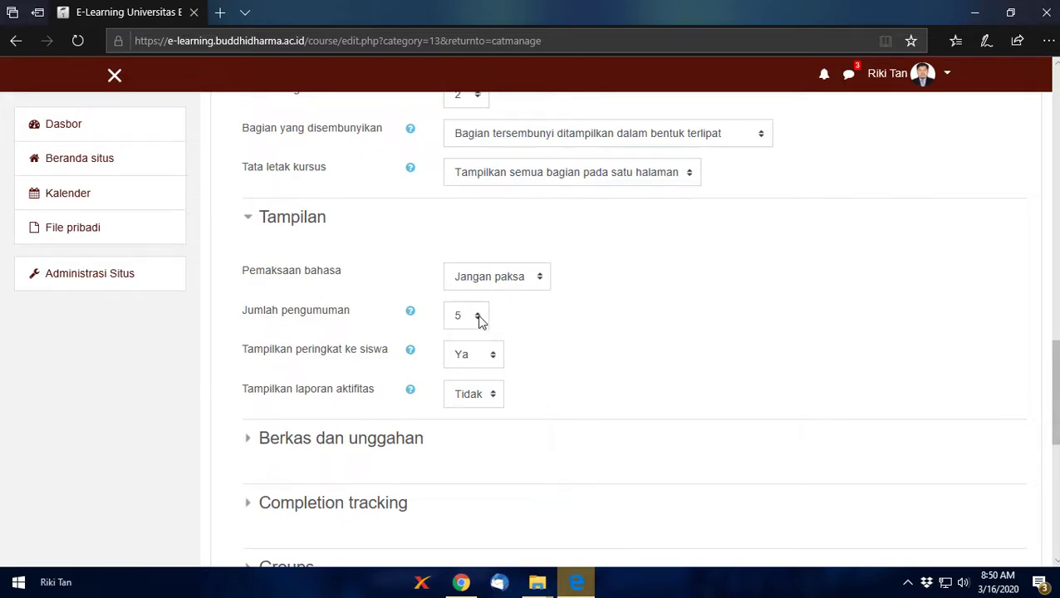
{"action": "left_click", "coordinate": [481, 324]}
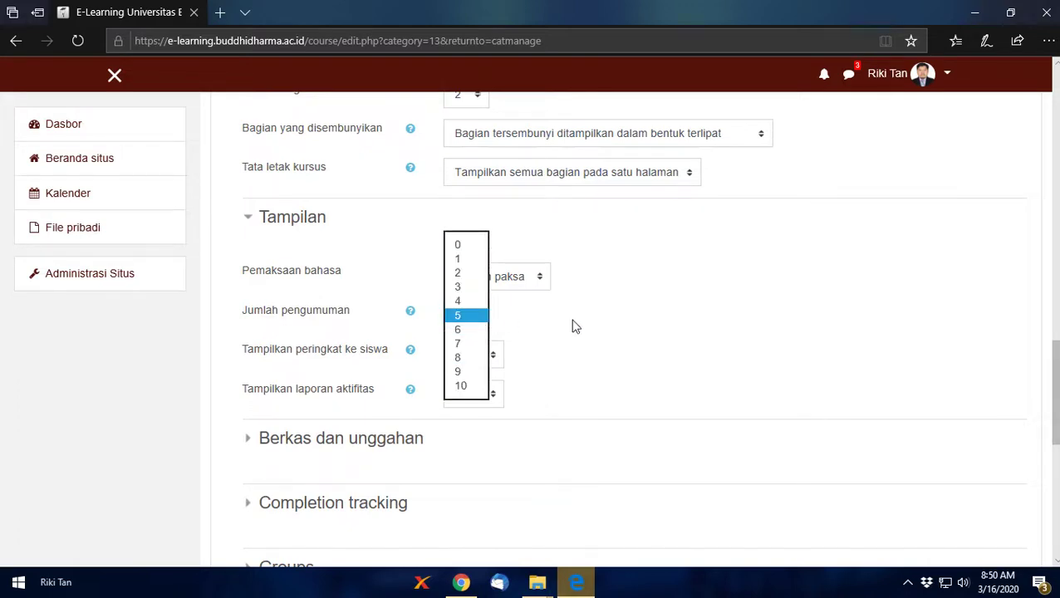
{"action": "left_click", "coordinate": [592, 323]}
{"action": "left_click", "coordinate": [475, 357]}
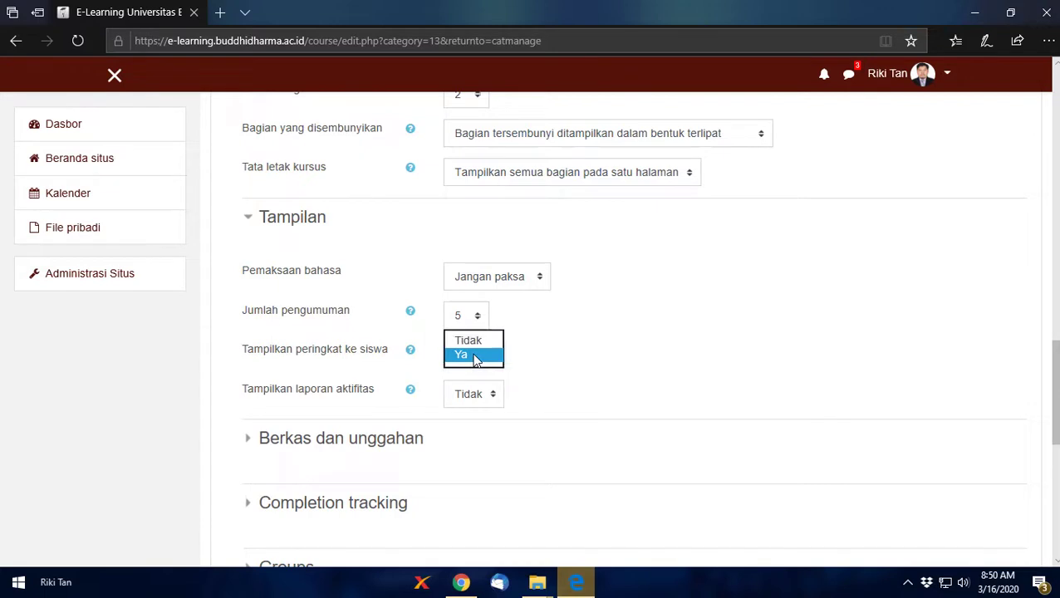
{"action": "left_click", "coordinate": [573, 350]}
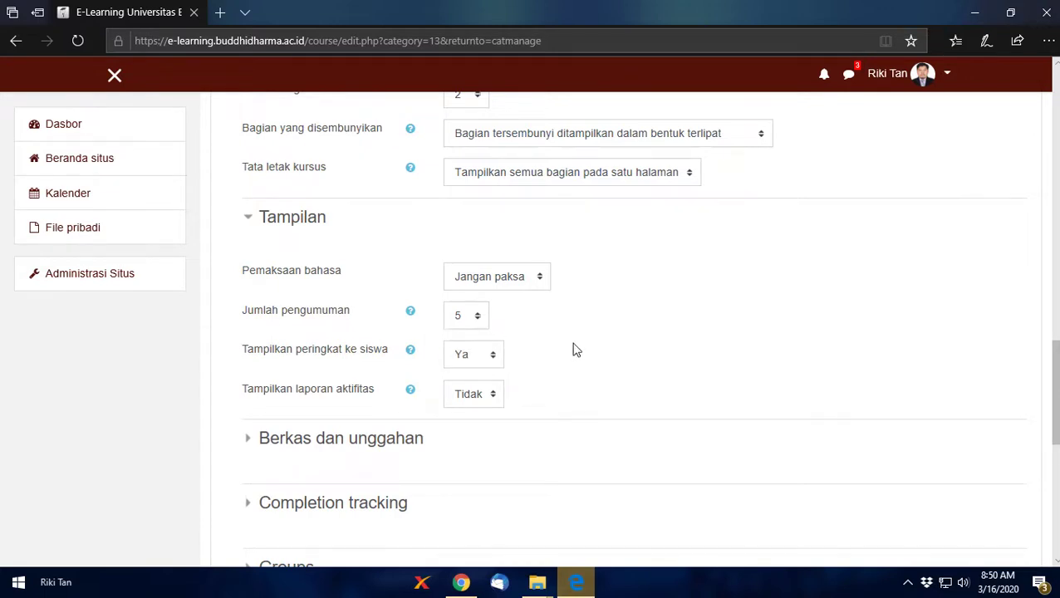
{"action": "left_click", "coordinate": [487, 402]}
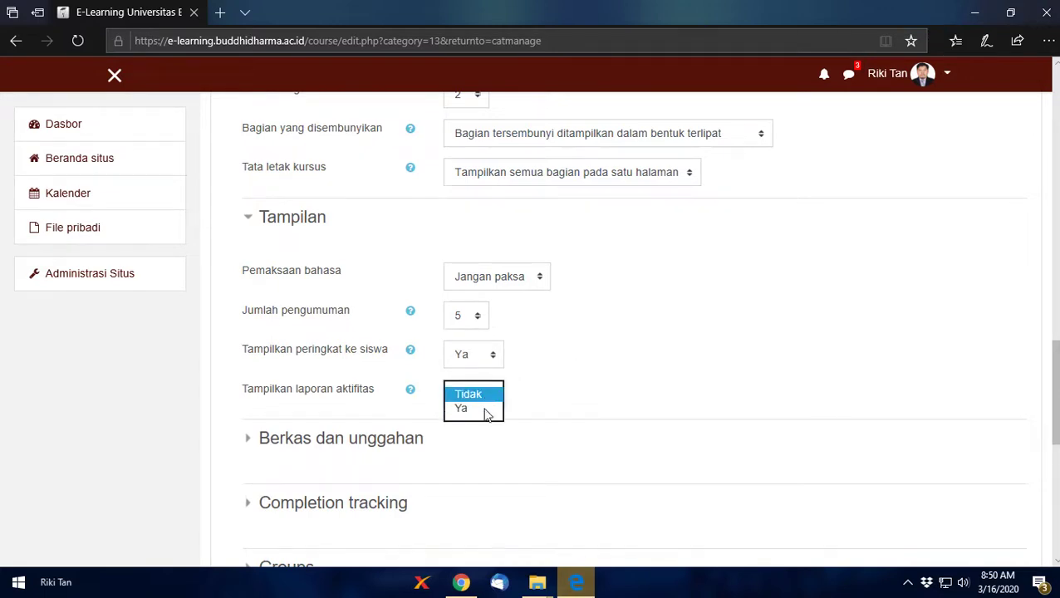
{"action": "left_click", "coordinate": [485, 408]}
Step: Keep the 8Mb upload limit, check Completion tracking, and save the course
{"action": "left_click", "coordinate": [374, 449]}
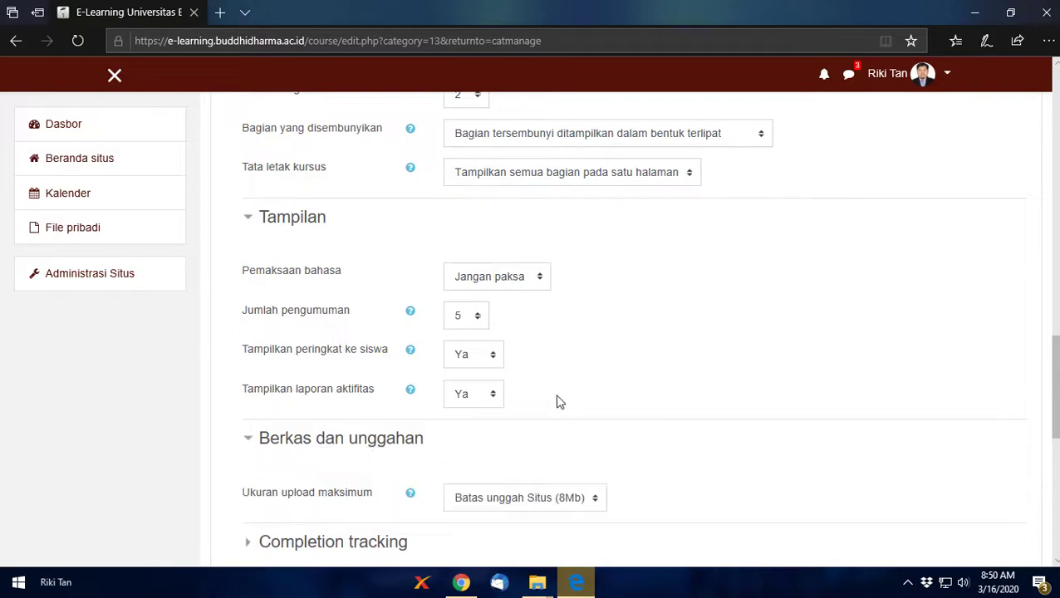
{"action": "scroll", "coordinate": [558, 403], "scroll_direction": "down", "scroll_amount": 4}
{"action": "left_click", "coordinate": [559, 169]}
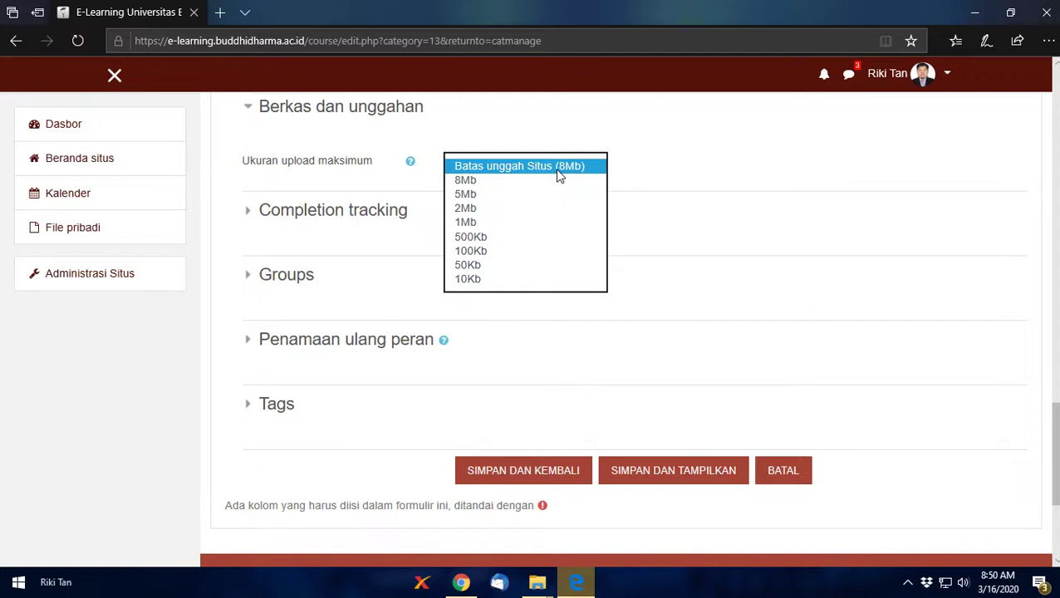
{"action": "left_click", "coordinate": [753, 235]}
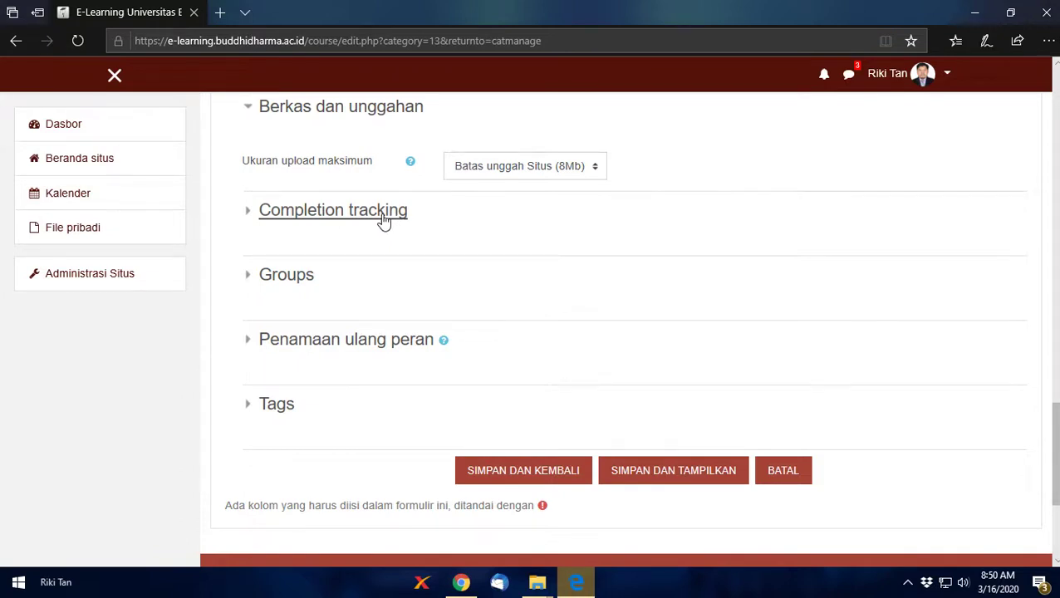
{"action": "left_click", "coordinate": [383, 218]}
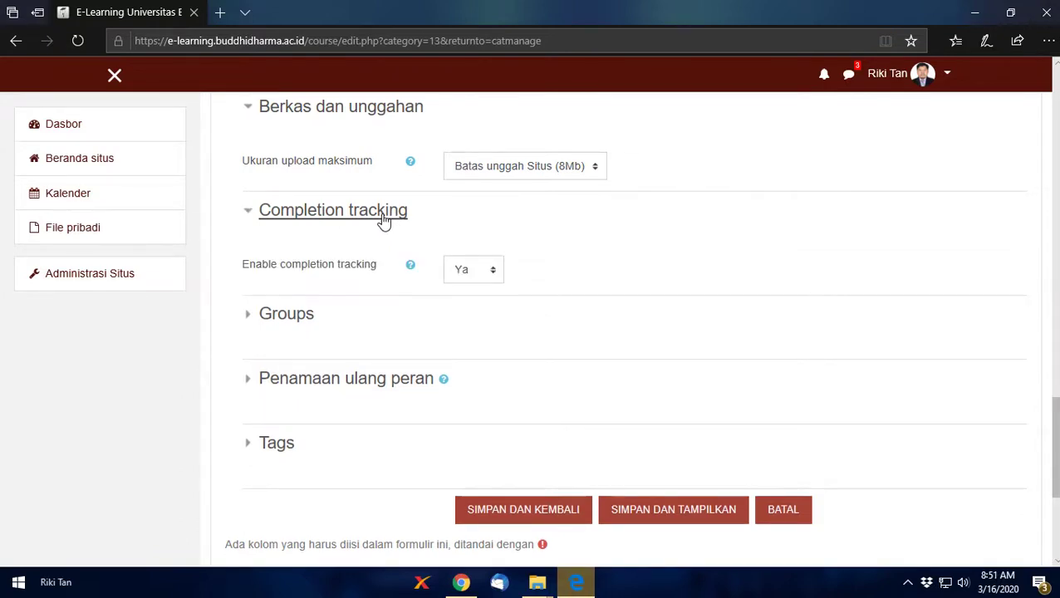
{"action": "left_click", "coordinate": [383, 218]}
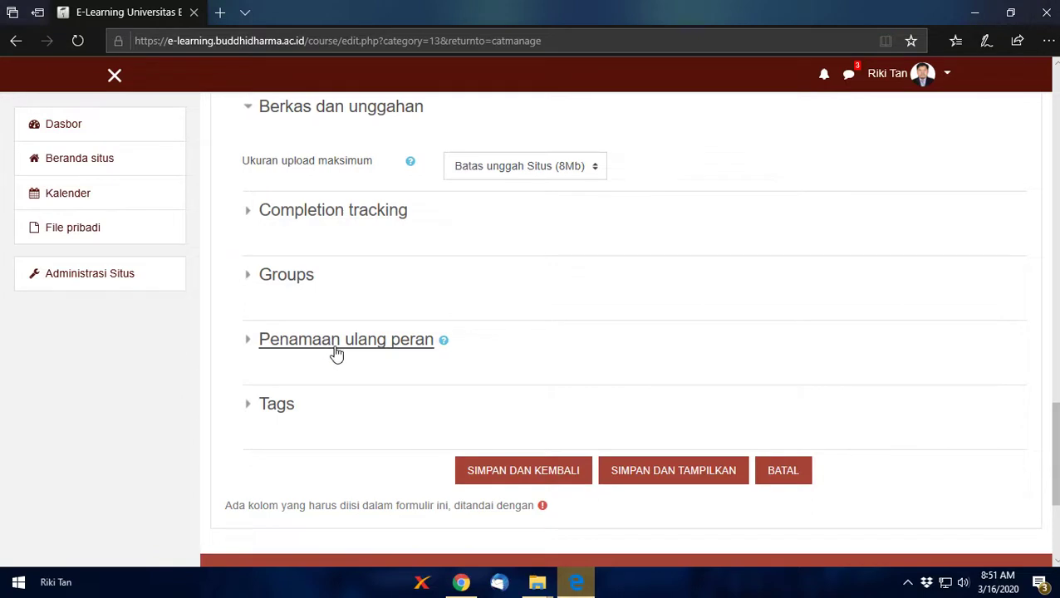
{"action": "left_click", "coordinate": [515, 482]}
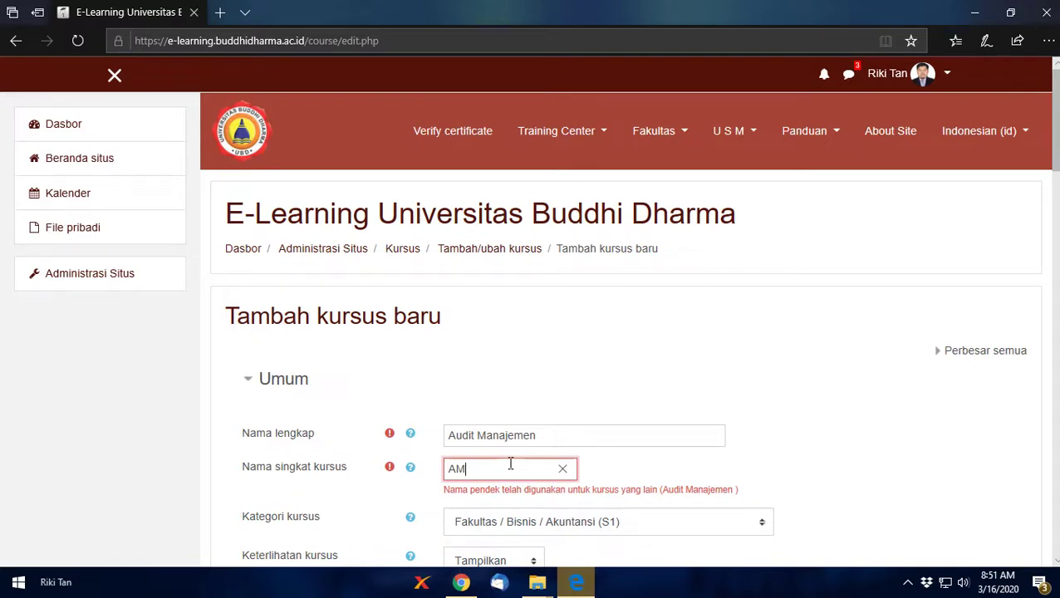
Step: Change the short name to 'AMPagi' and save the course again
{"action": "type", "text": "Pagi"}
{"action": "scroll", "coordinate": [417, 458], "scroll_direction": "down", "scroll_amount": 15}
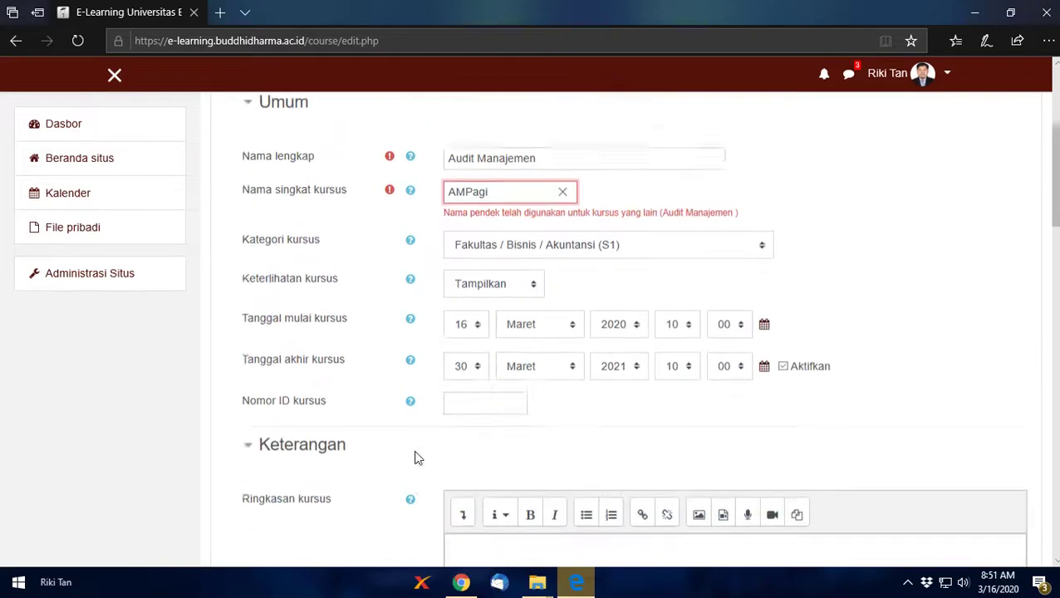
{"action": "scroll", "coordinate": [466, 430], "scroll_direction": "down", "scroll_amount": 5}
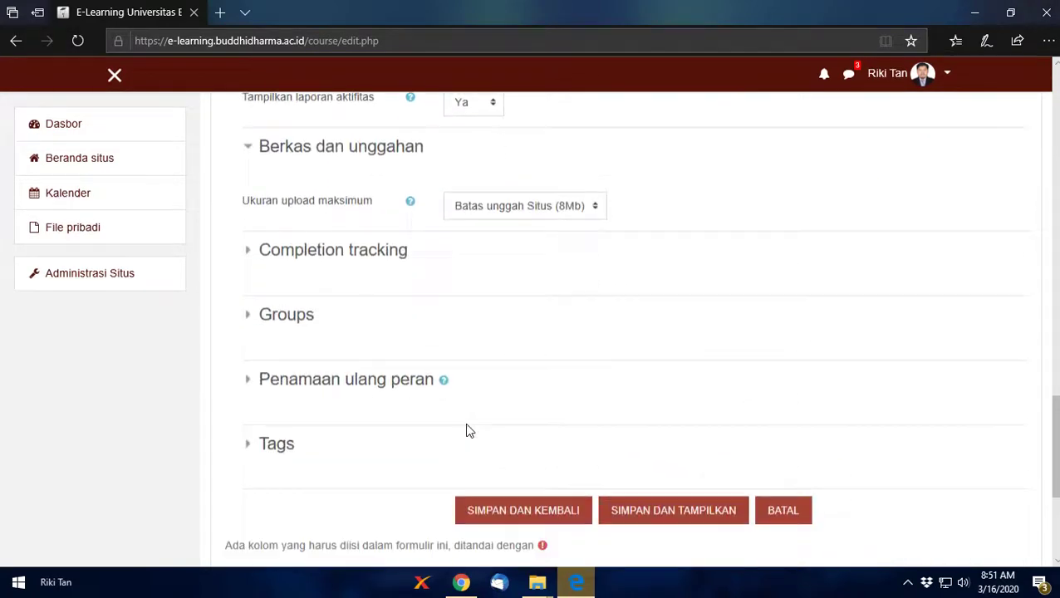
{"action": "left_click", "coordinate": [520, 489]}
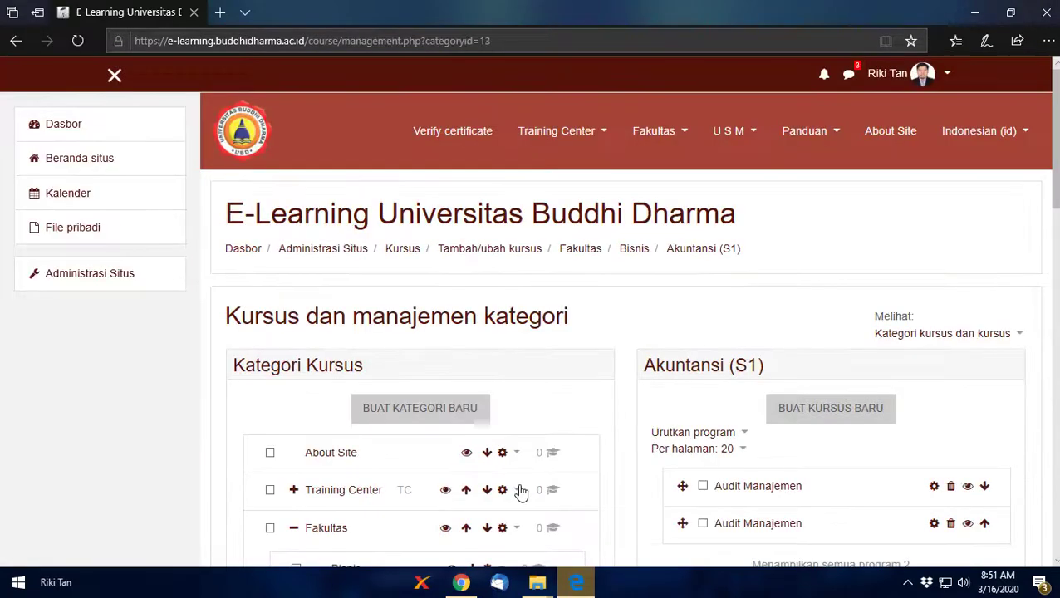
Step: Open the Audit Manajemen (AMPagi) course's details panel in Course and category management
{"action": "scroll", "coordinate": [616, 442], "scroll_direction": "down", "scroll_amount": 4}
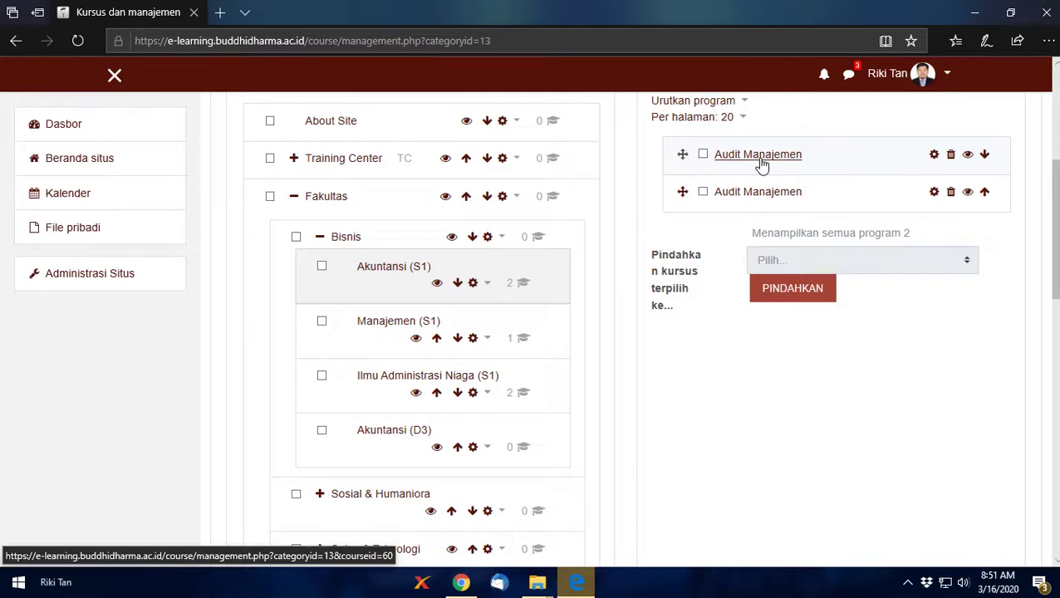
{"action": "left_click", "coordinate": [759, 158]}
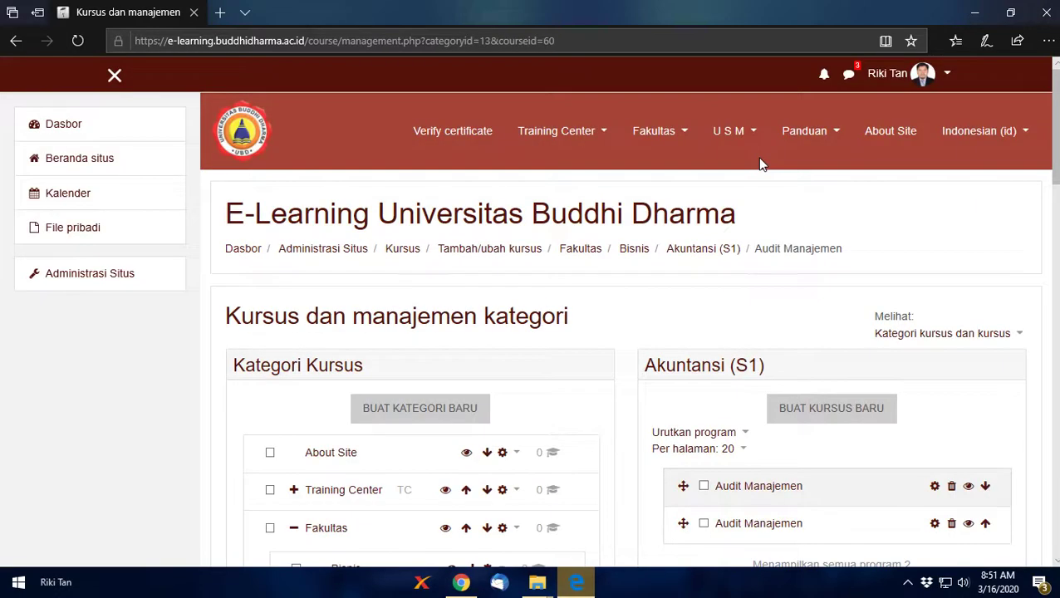
{"action": "scroll", "coordinate": [750, 213], "scroll_direction": "down", "scroll_amount": 10}
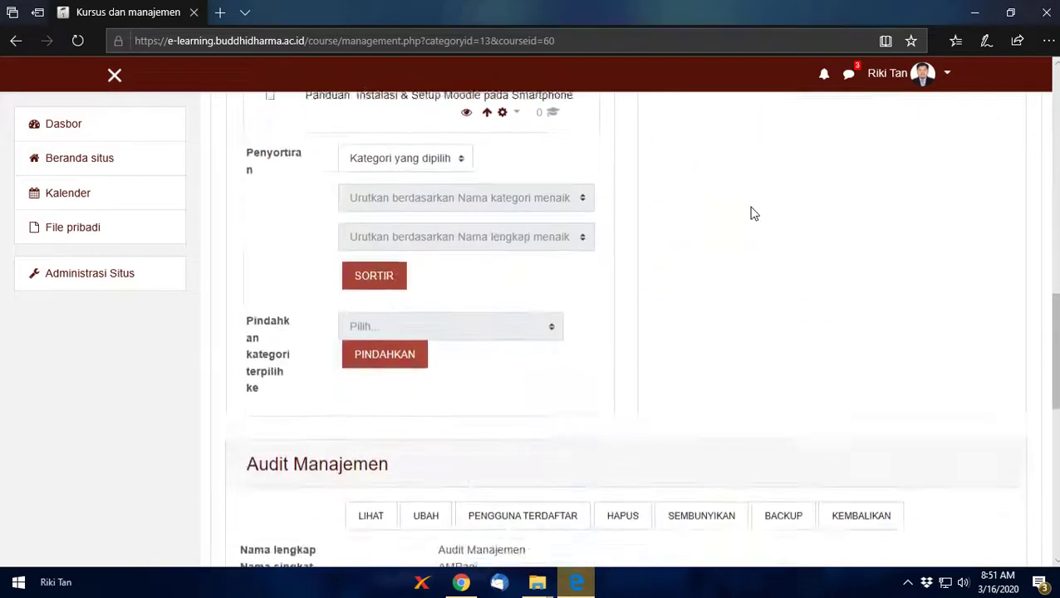
{"action": "scroll", "coordinate": [750, 213], "scroll_direction": "down", "scroll_amount": 4}
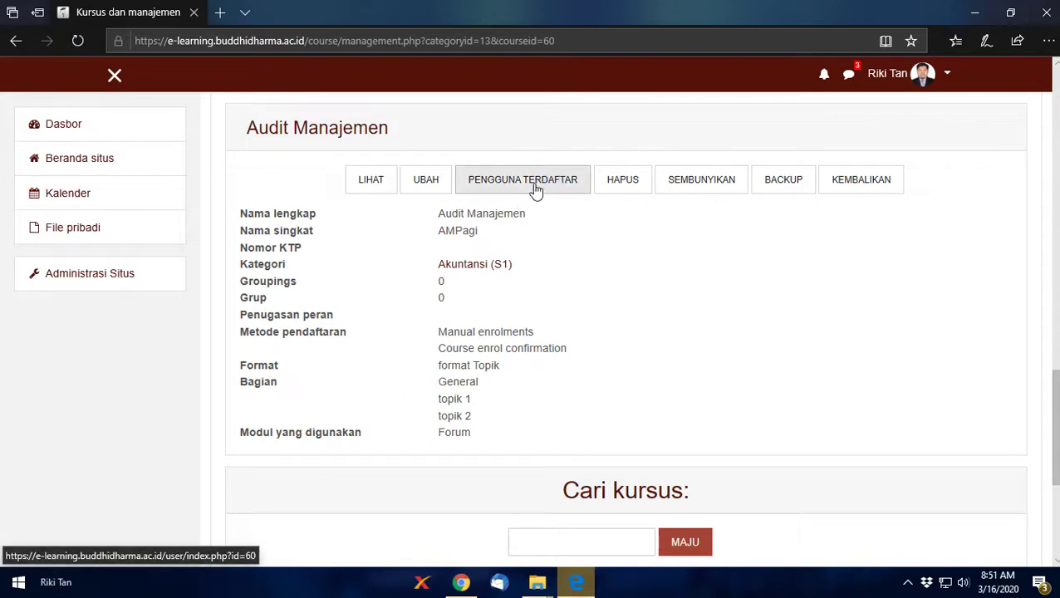
Step: Open the course's Peserta page, showing 0 participants, and start enrolling users
{"action": "left_click", "coordinate": [536, 190]}
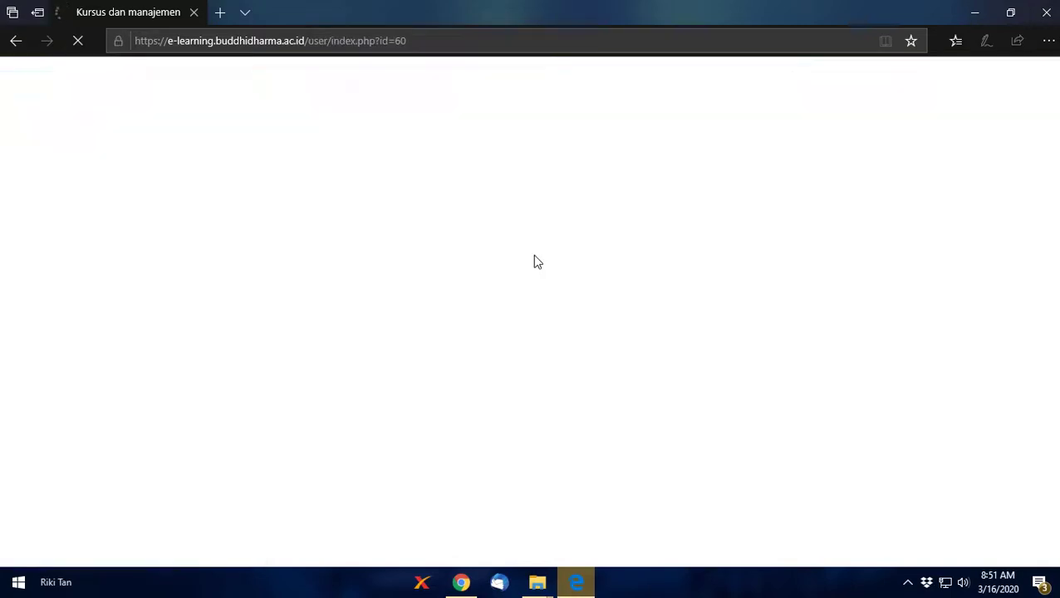
{"action": "scroll", "coordinate": [536, 261], "scroll_direction": "down", "scroll_amount": 3}
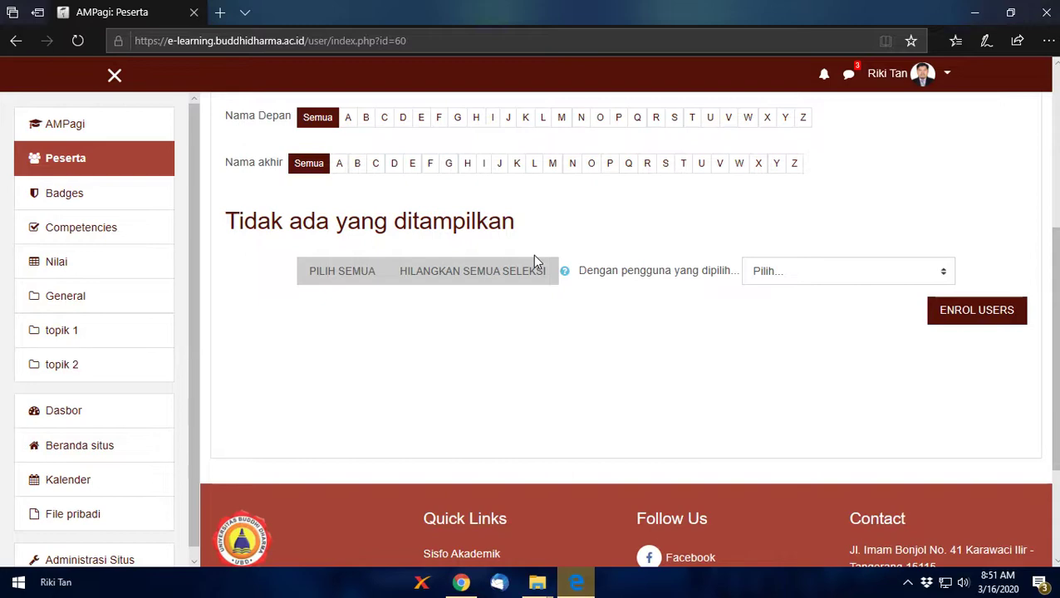
{"action": "scroll", "coordinate": [537, 290], "scroll_direction": "up", "scroll_amount": 4}
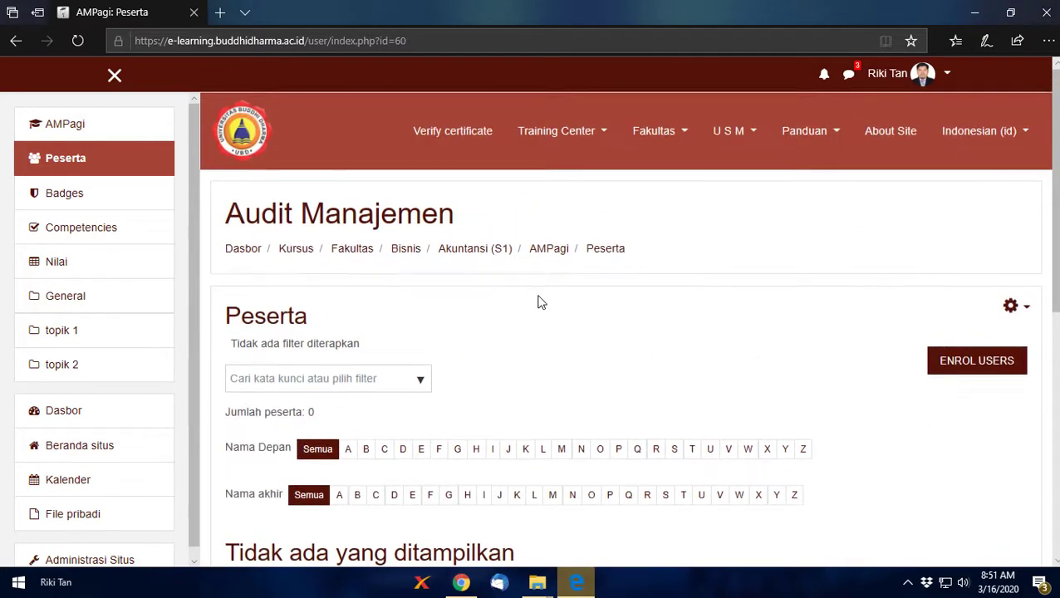
{"action": "scroll", "coordinate": [607, 374], "scroll_direction": "down", "scroll_amount": 3}
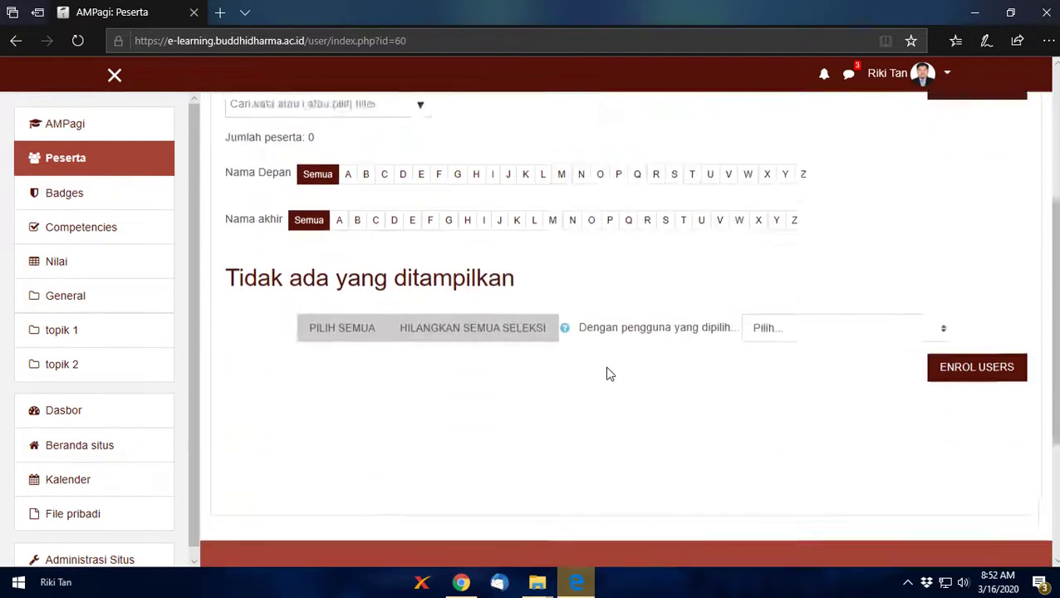
{"action": "scroll", "coordinate": [859, 240], "scroll_direction": "up", "scroll_amount": 4}
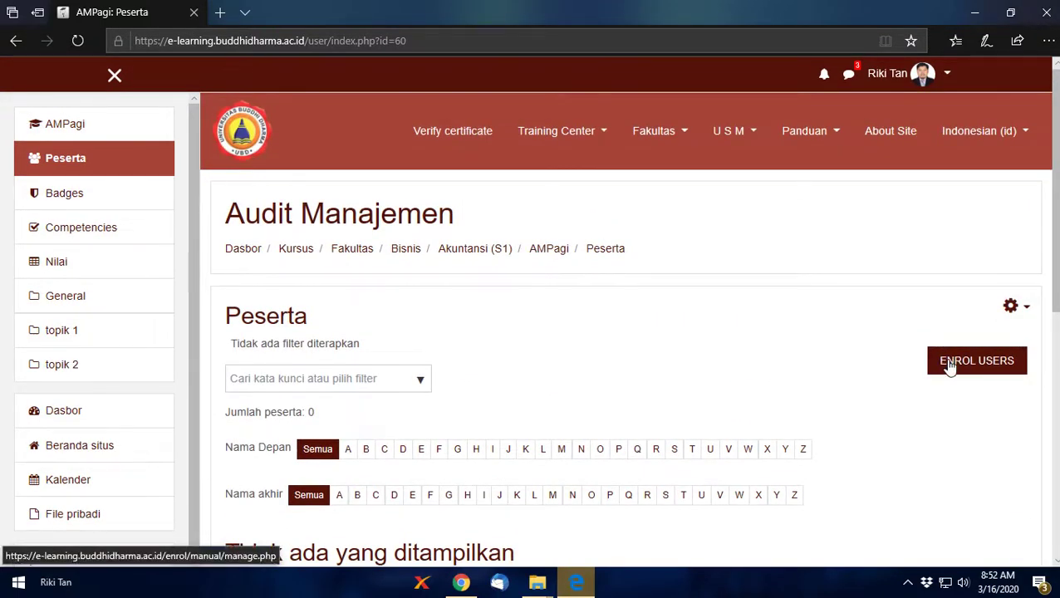
{"action": "left_click", "coordinate": [950, 363]}
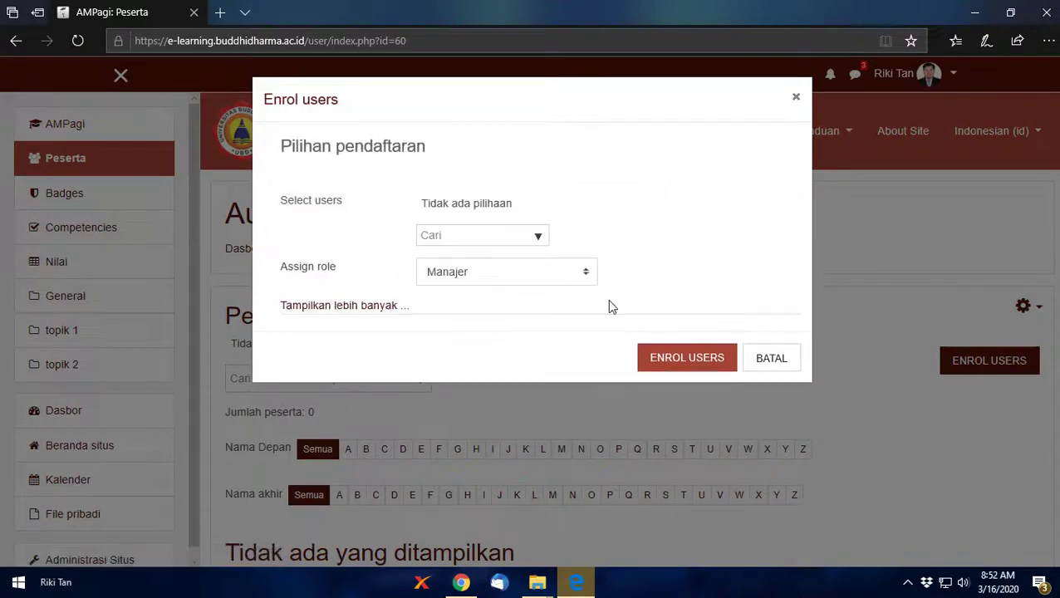
Step: Find the staff account by name and enrol it in the course as Pengajar
{"action": "left_click", "coordinate": [499, 237]}
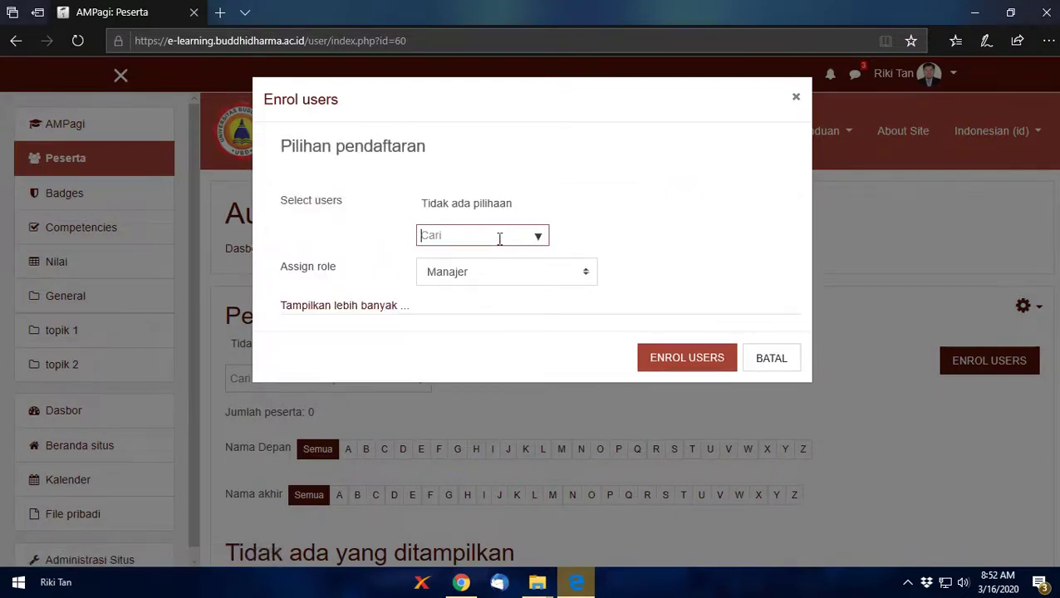
{"action": "type", "text": "Riki"}
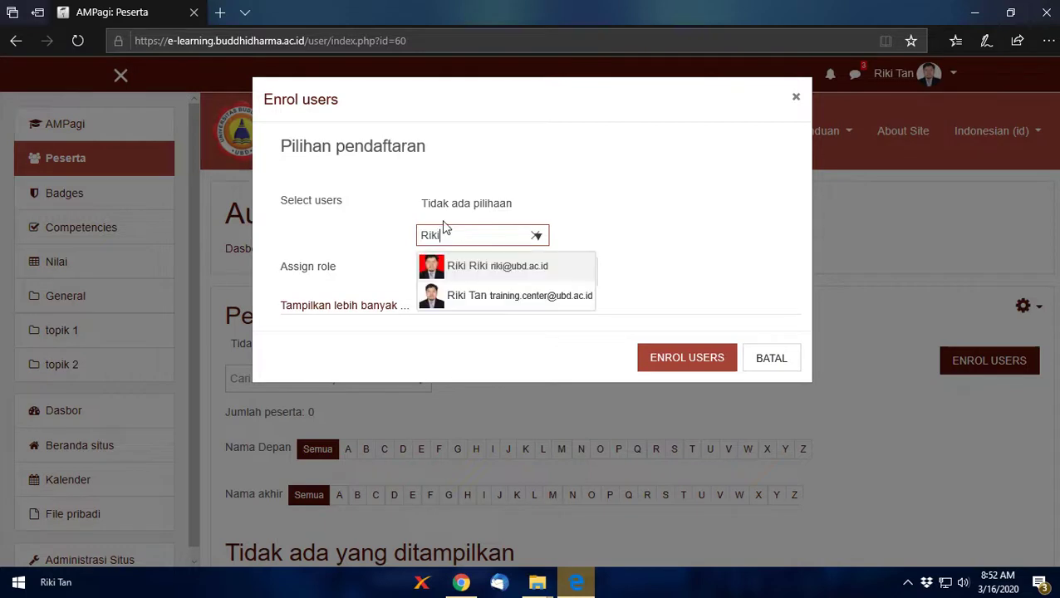
{"action": "left_click", "coordinate": [478, 299]}
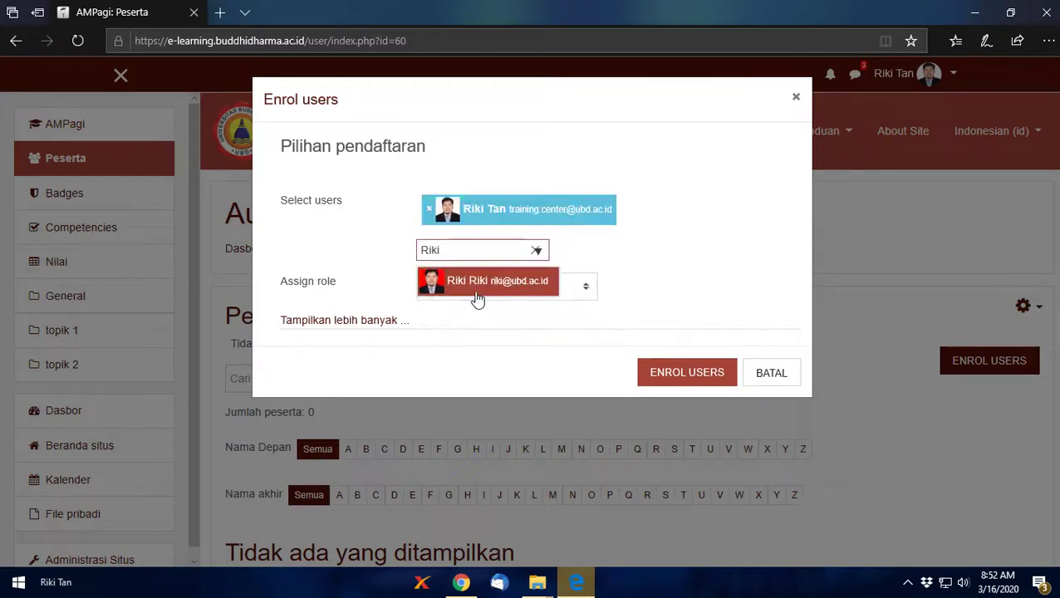
{"action": "left_click", "coordinate": [585, 291]}
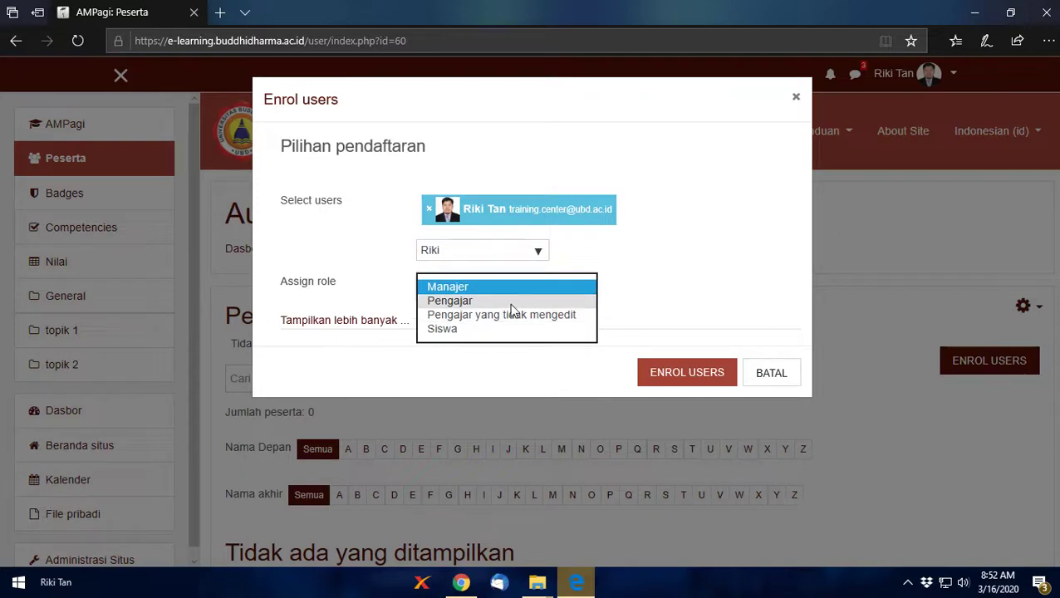
{"action": "left_click", "coordinate": [511, 304]}
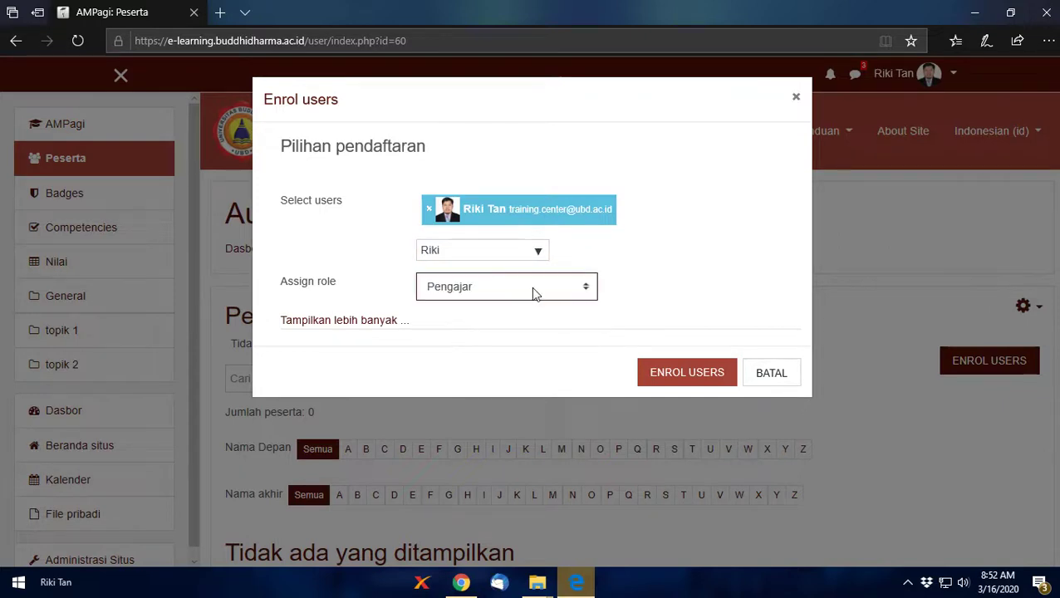
{"action": "left_click", "coordinate": [533, 292]}
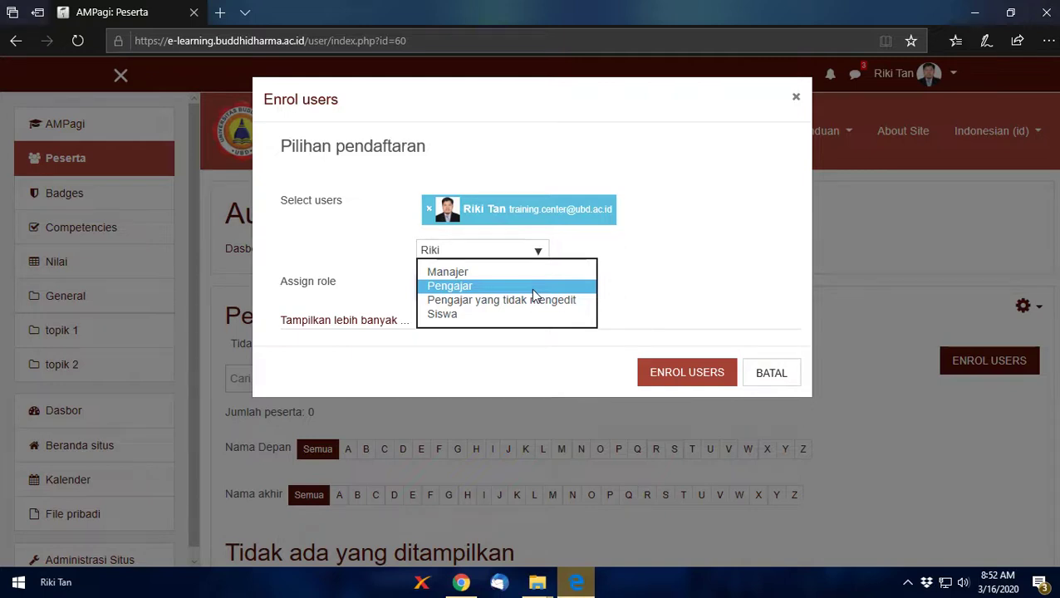
{"action": "left_click", "coordinate": [535, 288]}
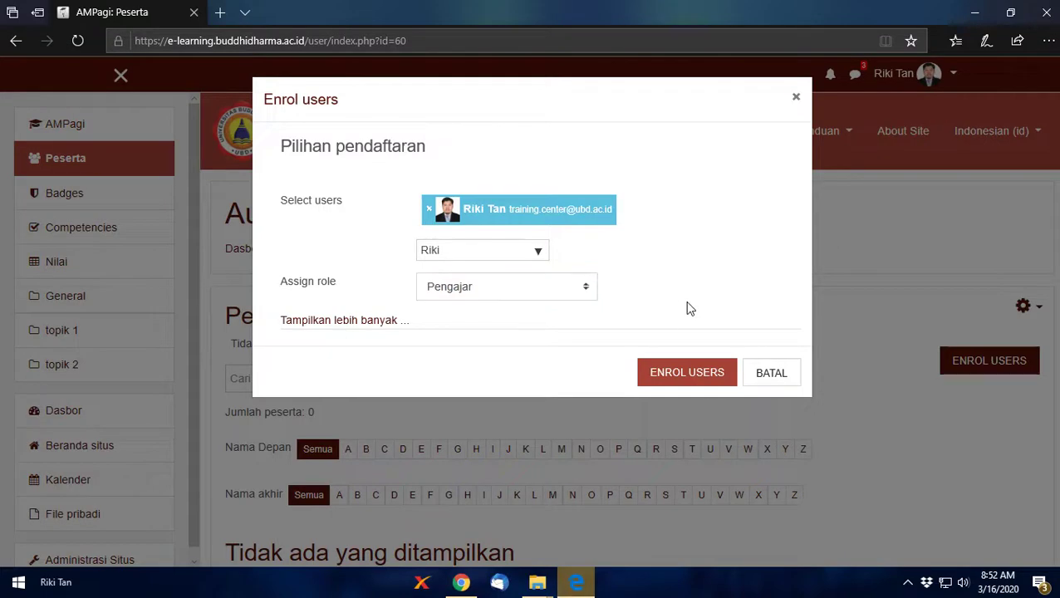
{"action": "left_click", "coordinate": [678, 373]}
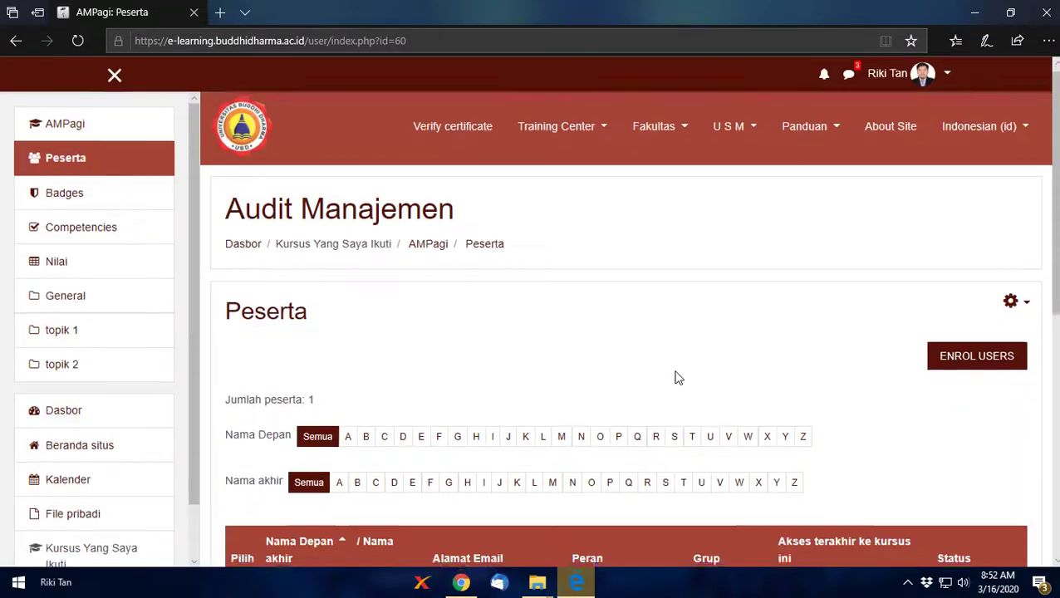
Step: Review the participant's roles, keeping Pengajar and Manajer assigned
{"action": "scroll", "coordinate": [657, 378], "scroll_direction": "down", "scroll_amount": 4}
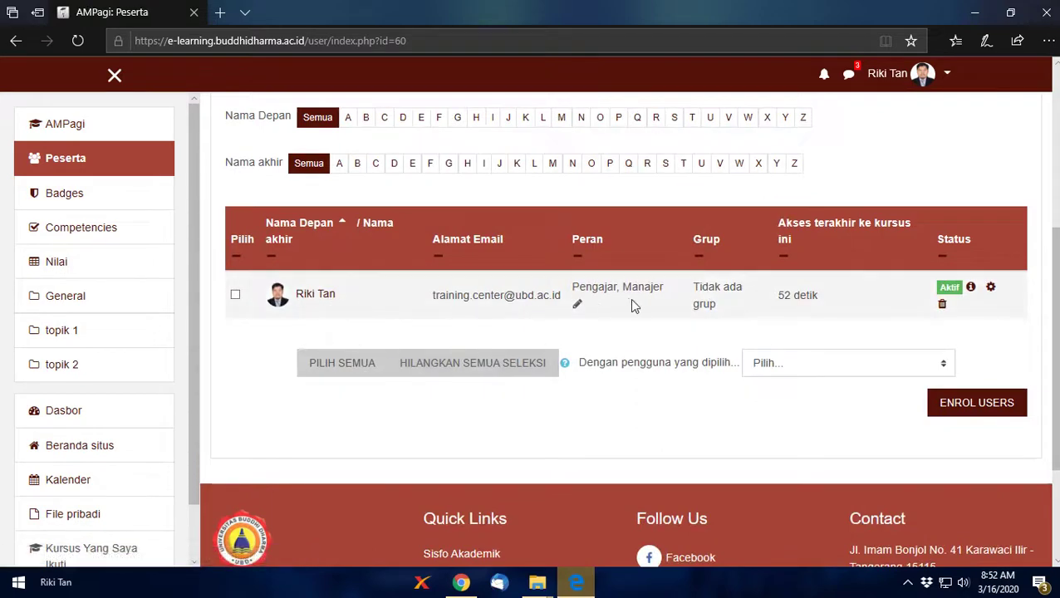
{"action": "left_click", "coordinate": [577, 305]}
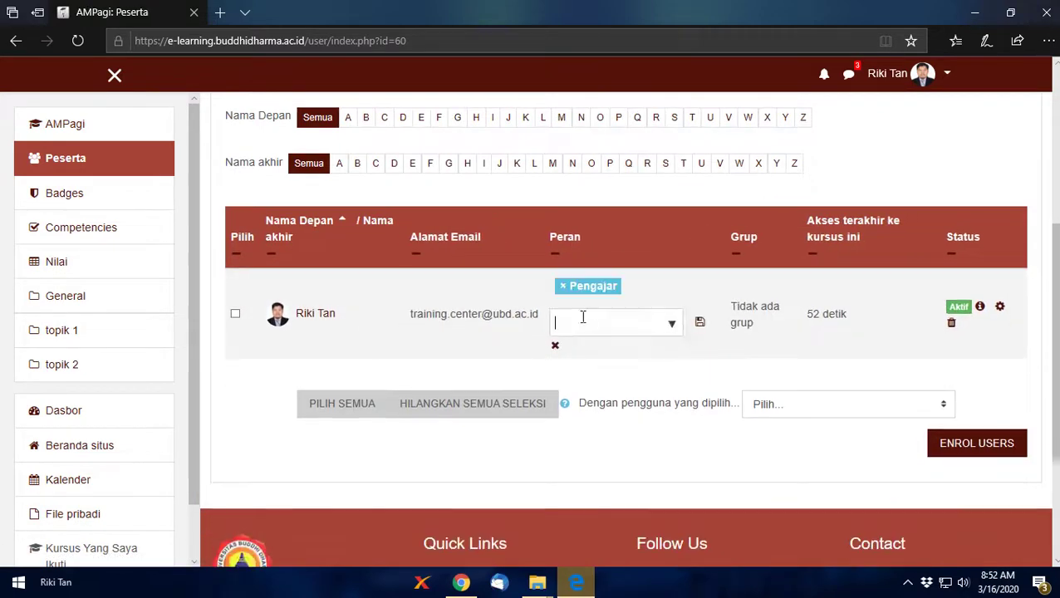
{"action": "left_click", "coordinate": [671, 326]}
{"action": "left_click", "coordinate": [739, 364]}
{"action": "left_click", "coordinate": [555, 345]}
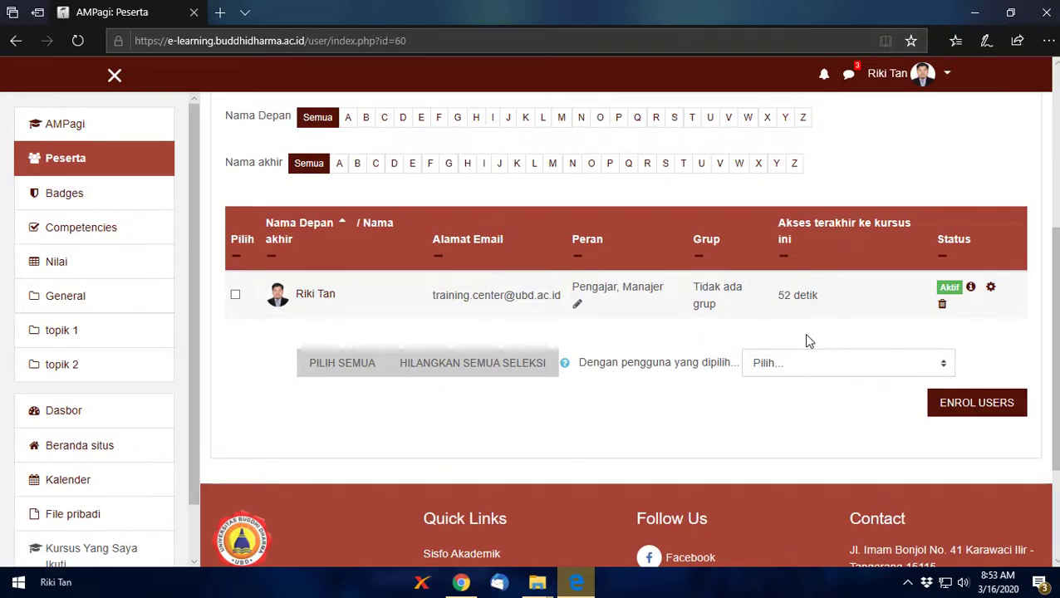
Step: Open the enrolment options gear menu on the Peserta page
{"action": "scroll", "coordinate": [856, 302], "scroll_direction": "up", "scroll_amount": 3}
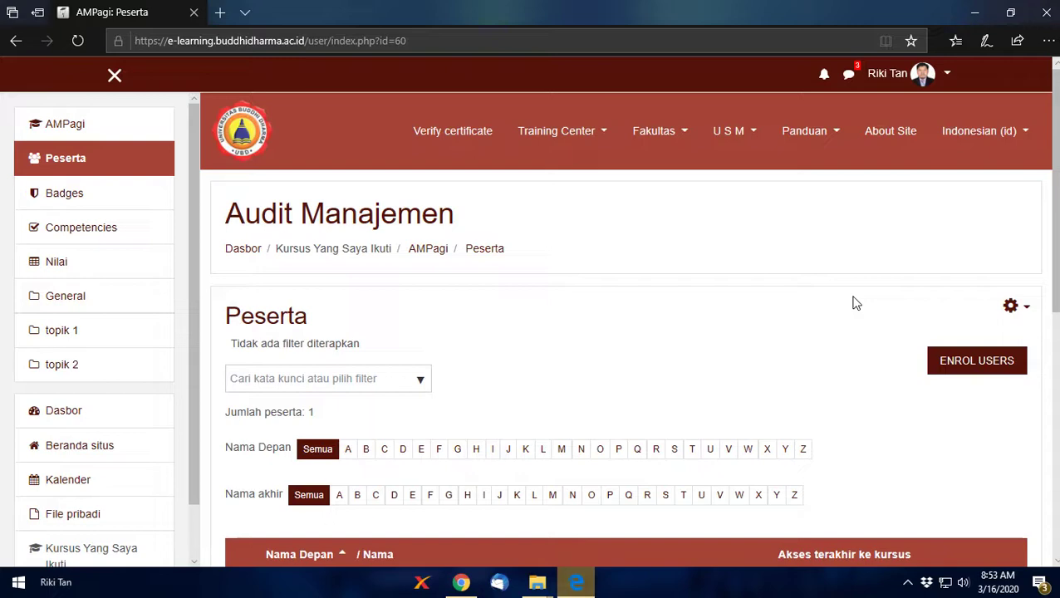
{"action": "scroll", "coordinate": [772, 338], "scroll_direction": "down", "scroll_amount": 4}
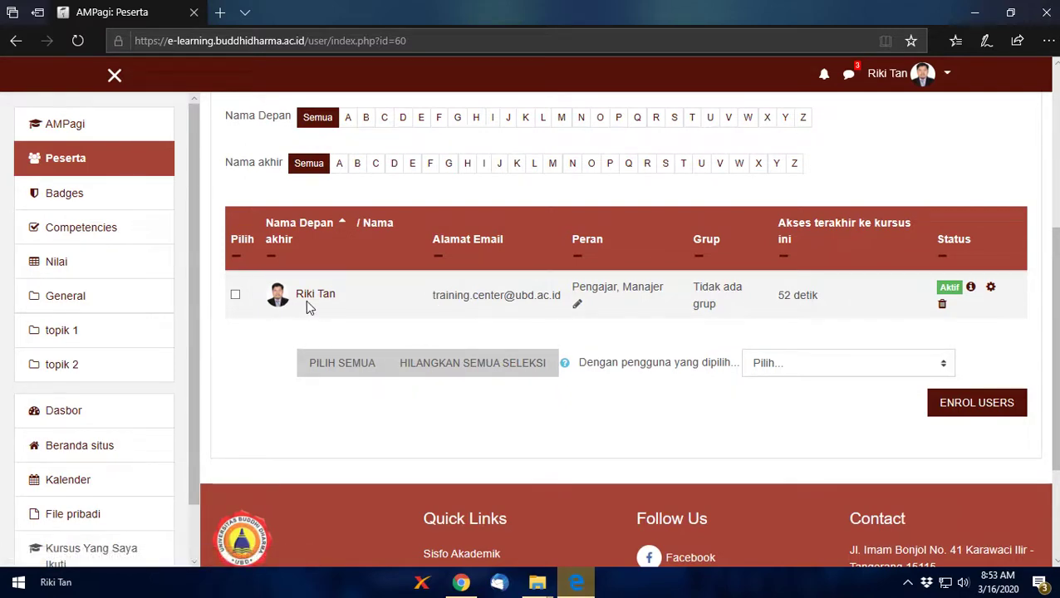
{"action": "scroll", "coordinate": [306, 300], "scroll_direction": "up", "scroll_amount": 5}
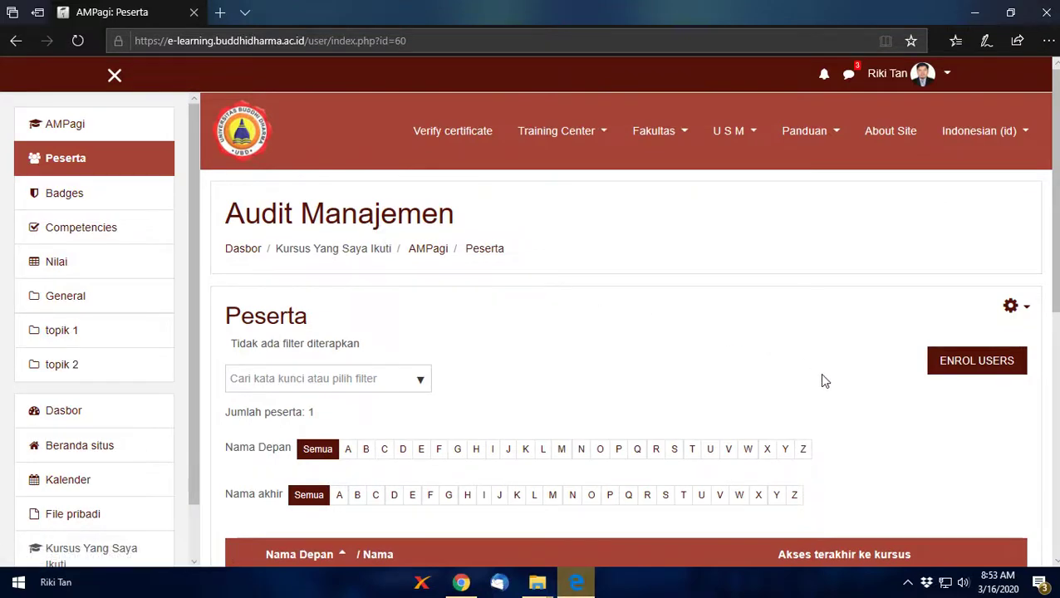
{"action": "left_click", "coordinate": [1012, 309]}
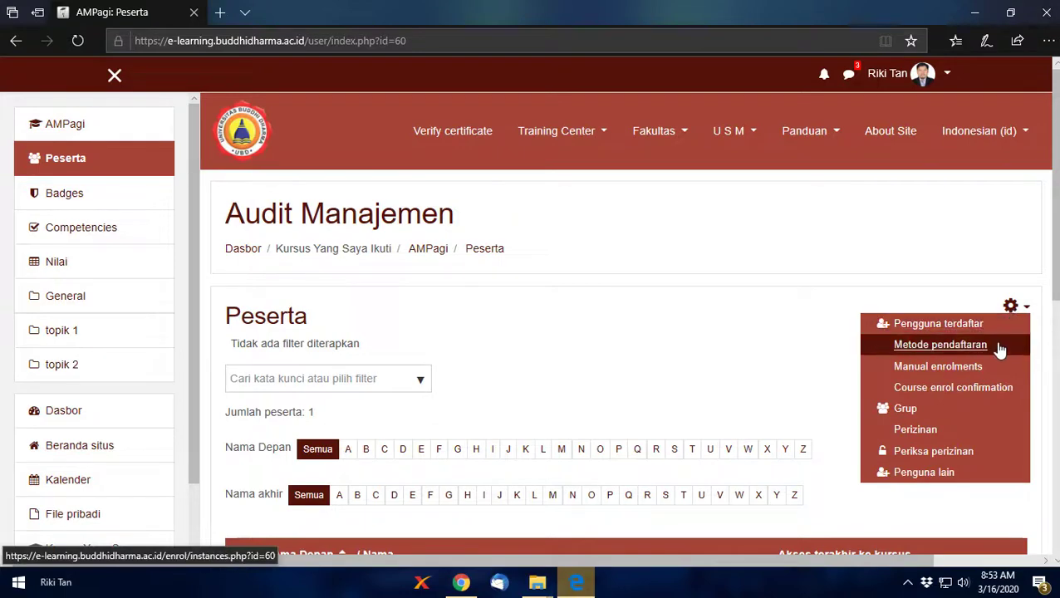
Step: Enable the Self enrolment (Siswa) method under Metode pendaftaran and open its settings
{"action": "left_click", "coordinate": [999, 347]}
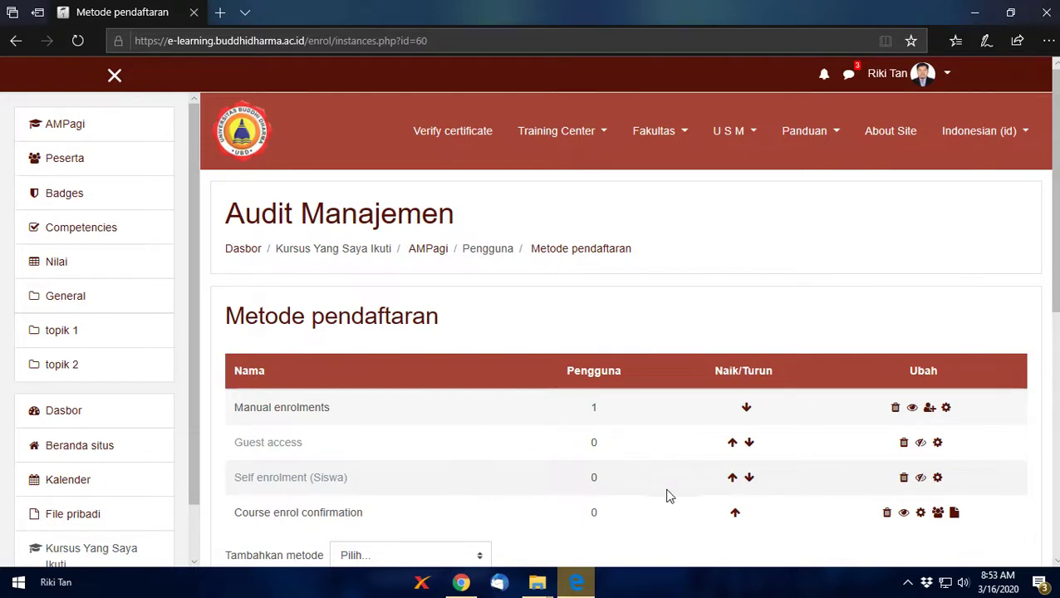
{"action": "left_click", "coordinate": [922, 481]}
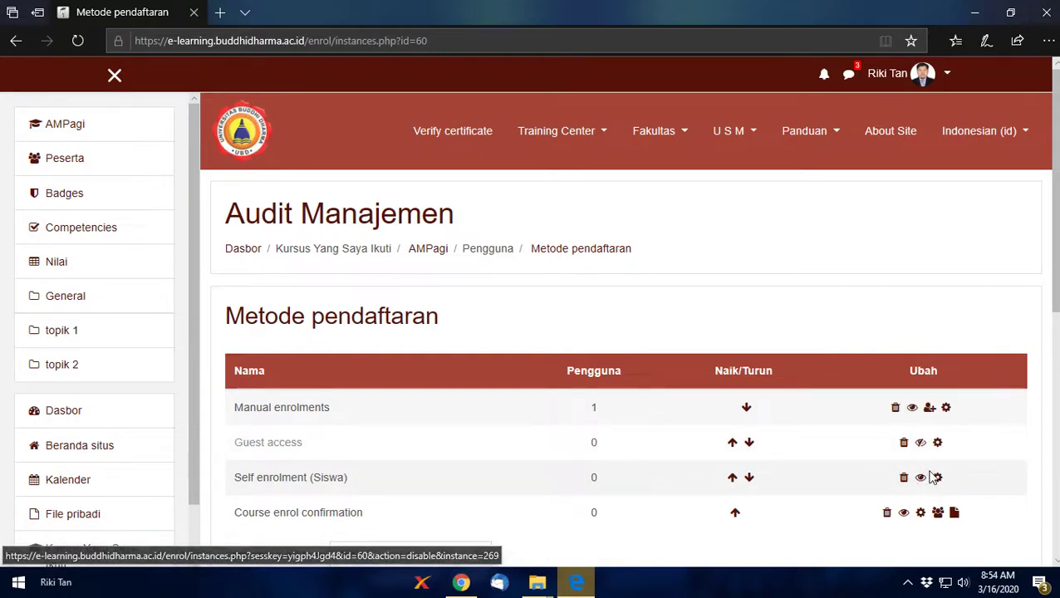
{"action": "scroll", "coordinate": [922, 490], "scroll_direction": "down", "scroll_amount": 1}
{"action": "scroll", "coordinate": [922, 490], "scroll_direction": "down", "scroll_amount": 4}
{"action": "scroll", "coordinate": [916, 410], "scroll_direction": "up", "scroll_amount": 5}
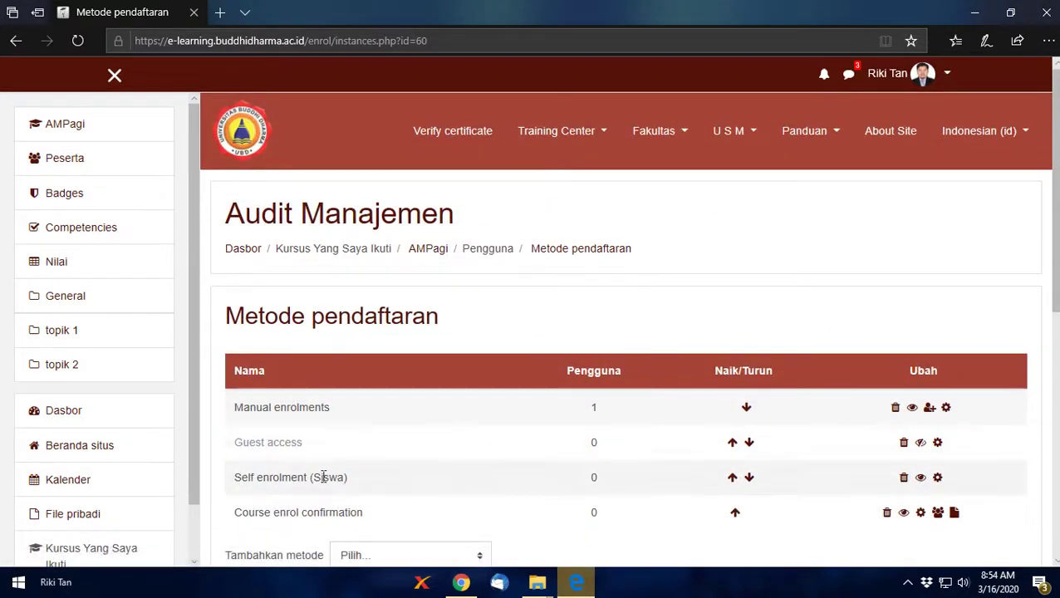
{"action": "scroll", "coordinate": [559, 491], "scroll_direction": "down", "scroll_amount": 4}
{"action": "scroll", "coordinate": [627, 457], "scroll_direction": "up", "scroll_amount": 4}
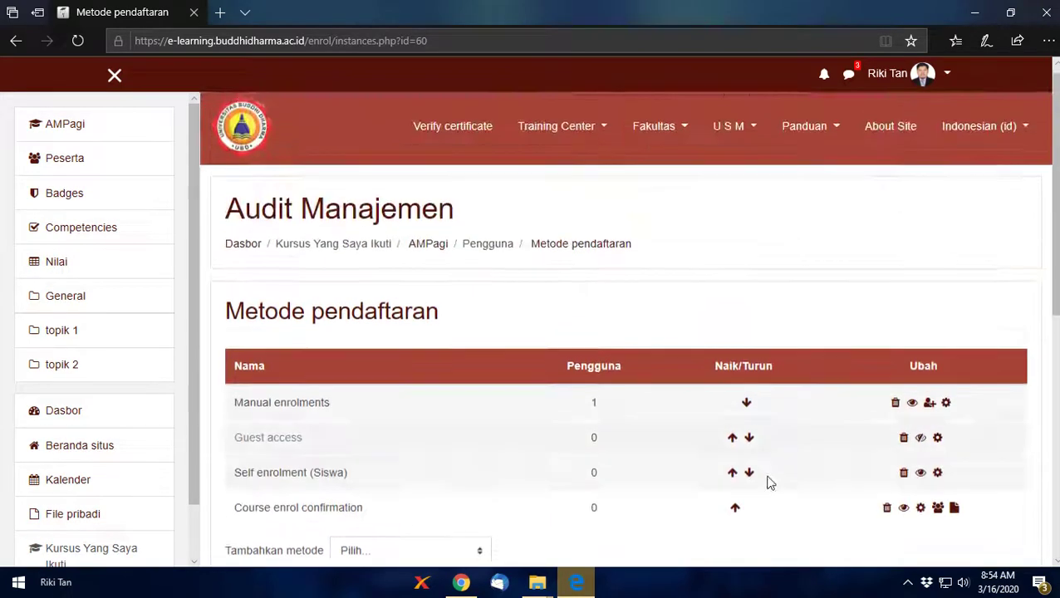
{"action": "left_click", "coordinate": [939, 479]}
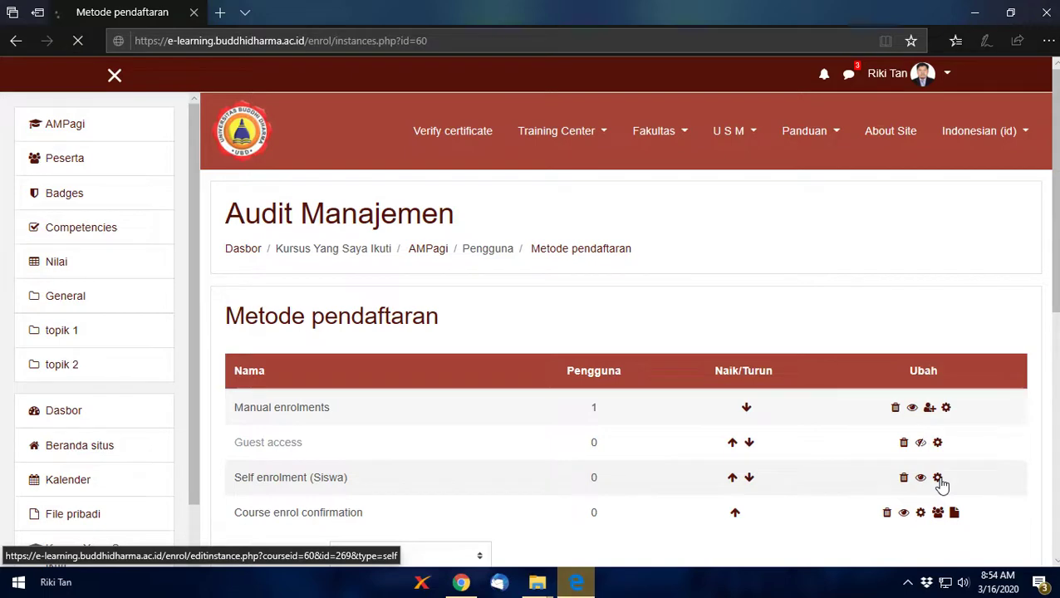
Step: Set the custom instance name to 'AMPagi' and enter the enrolment key
{"action": "left_click", "coordinate": [547, 399]}
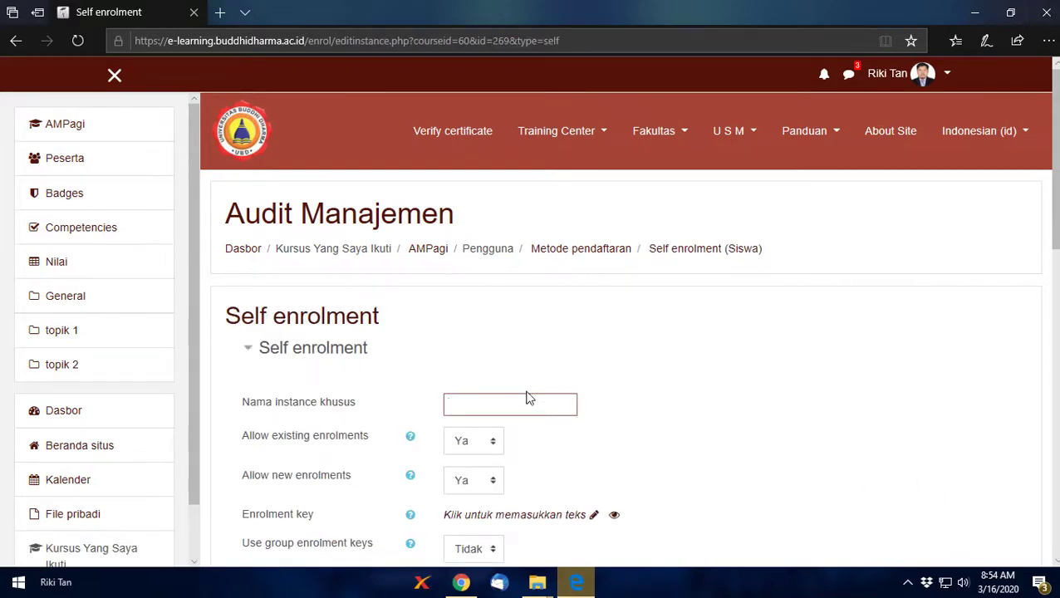
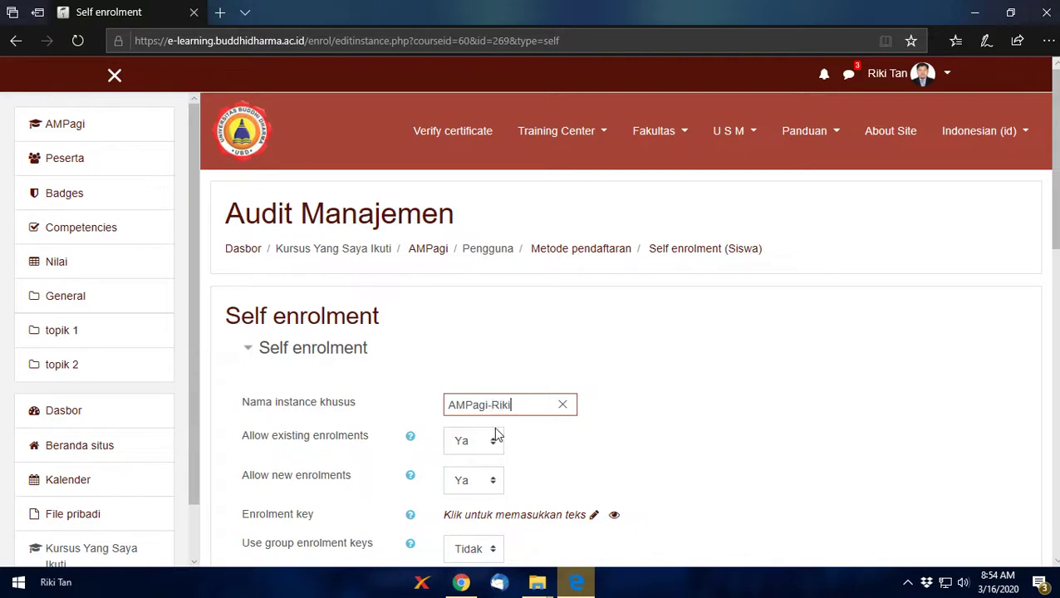
{"action": "left_click", "coordinate": [590, 516]}
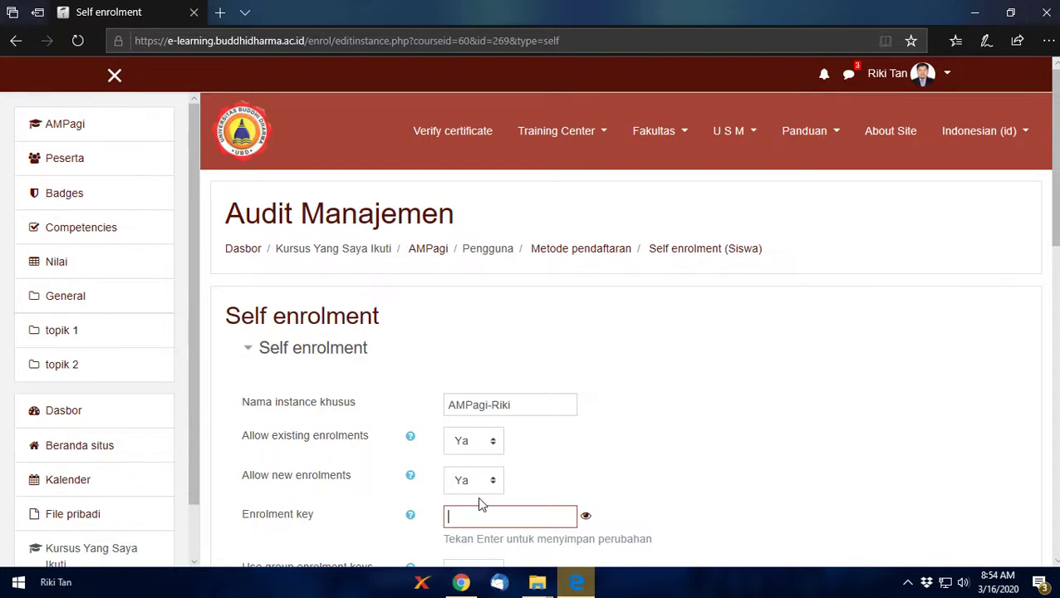
{"action": "type", "text": "a"}
{"action": "left_click", "coordinate": [585, 517]}
{"action": "left_click", "coordinate": [533, 512]}
{"action": "scroll", "coordinate": [525, 511], "scroll_direction": "down", "scroll_amount": 4}
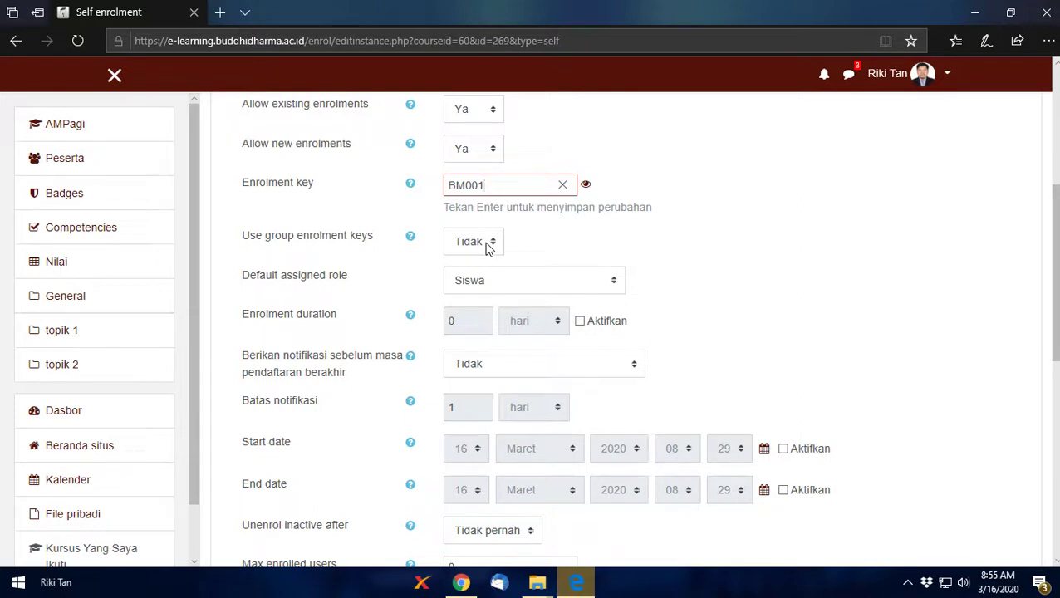
Step: Keep Siswa as the default role and leave expiry notification at Tidak
{"action": "left_click", "coordinate": [489, 286]}
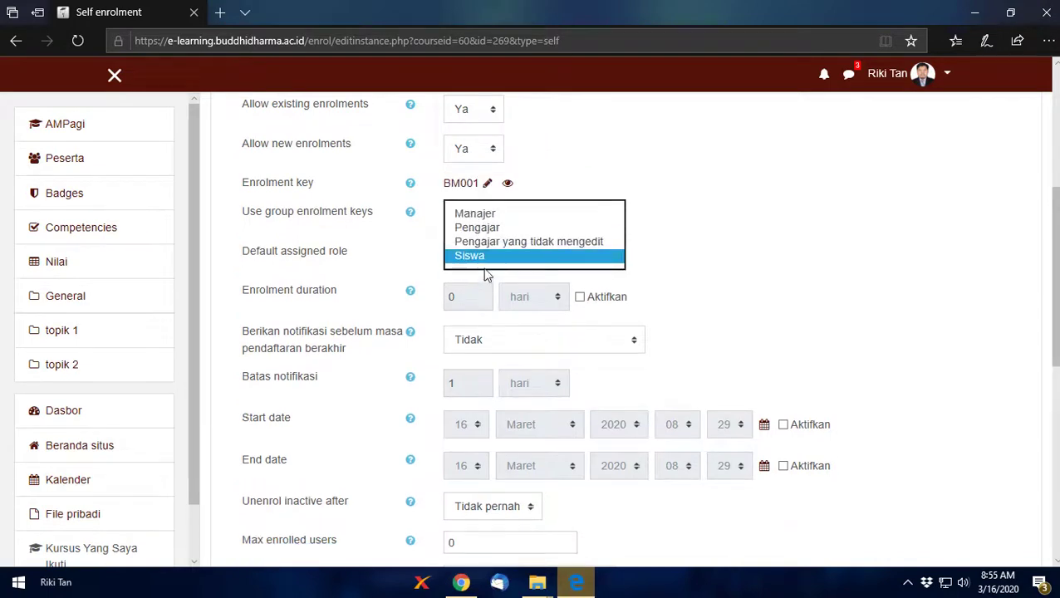
{"action": "left_click", "coordinate": [487, 263]}
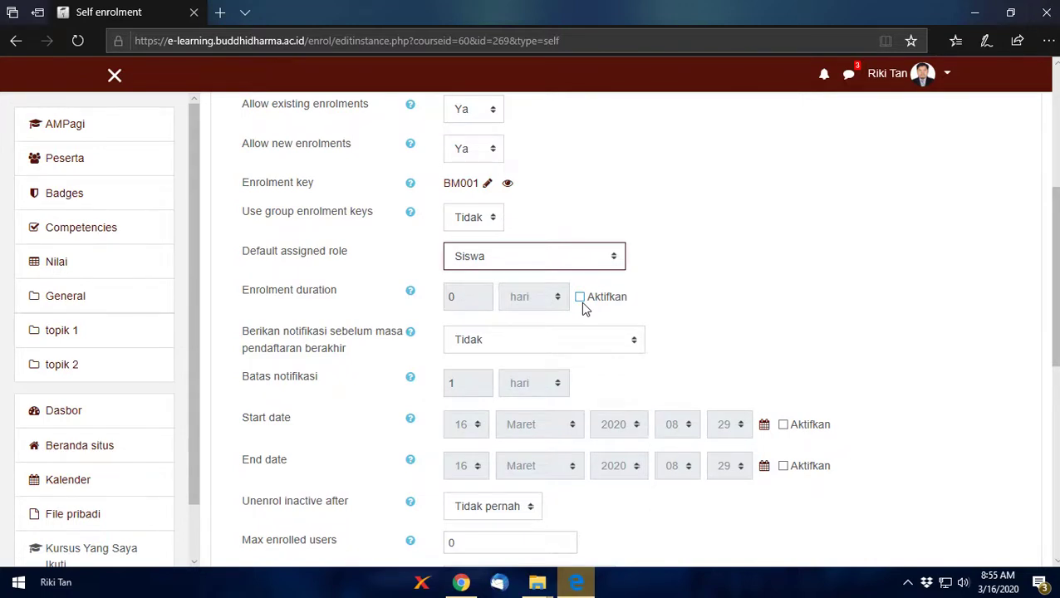
{"action": "left_click", "coordinate": [477, 342]}
{"action": "left_click", "coordinate": [478, 340]}
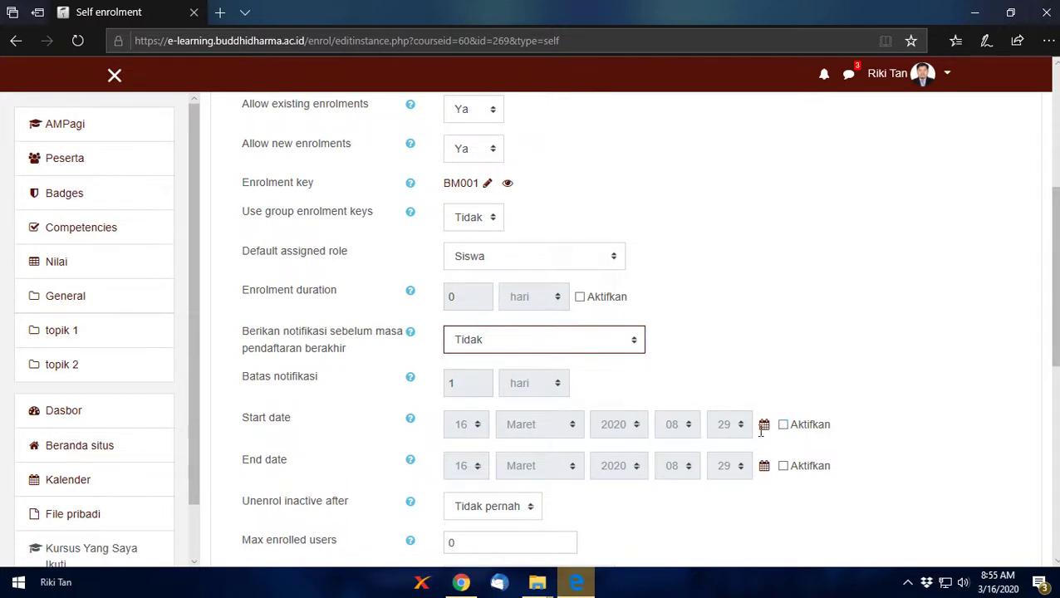
Step: Enable the start date (16 Maret 2020) and end date, setting it to 20 Maret 2020
{"action": "left_click", "coordinate": [801, 425]}
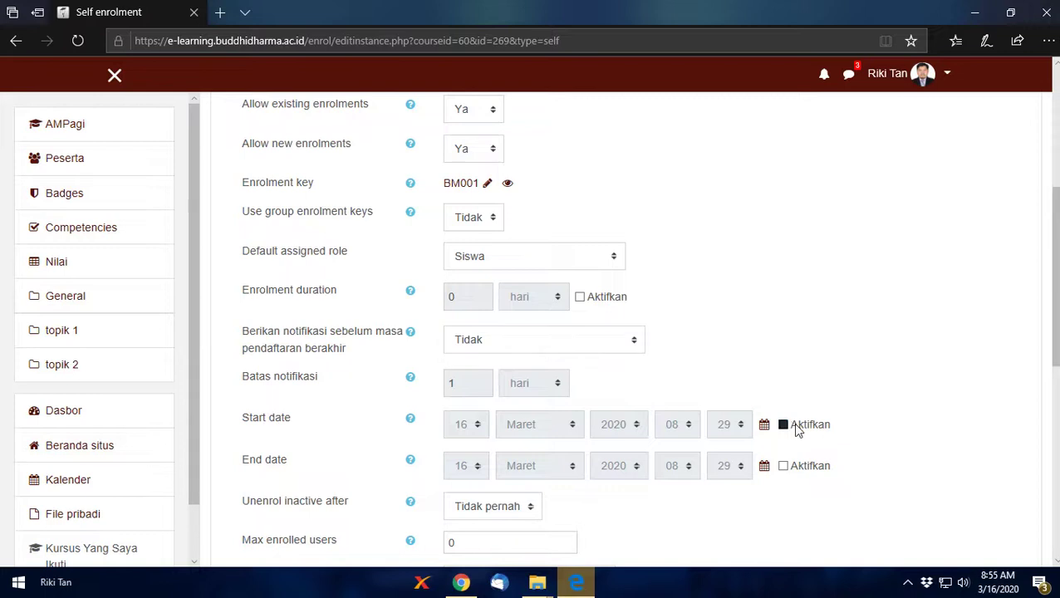
{"action": "left_click", "coordinate": [812, 468]}
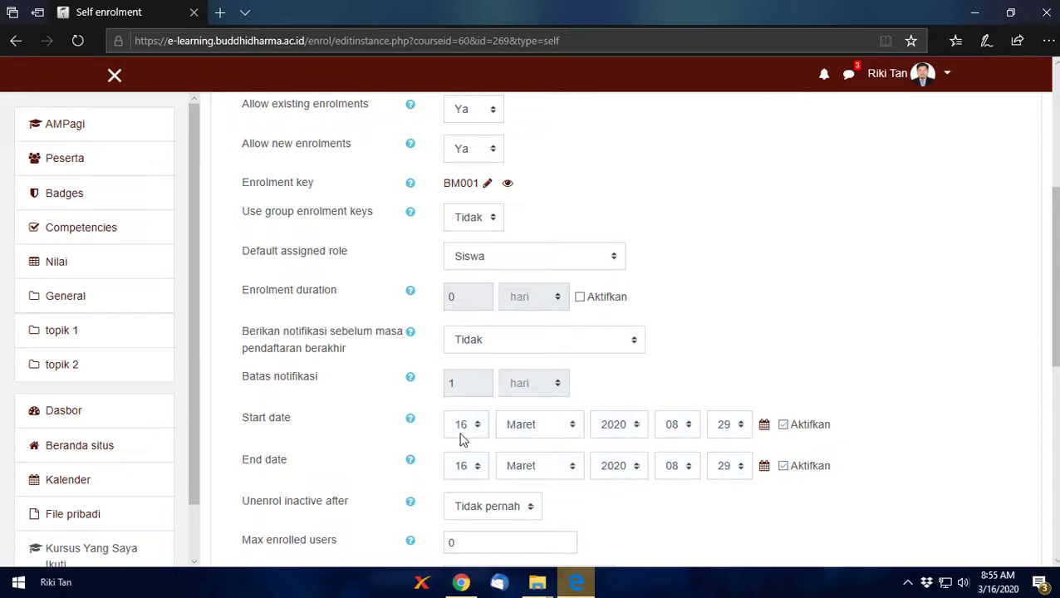
{"action": "left_click", "coordinate": [471, 467]}
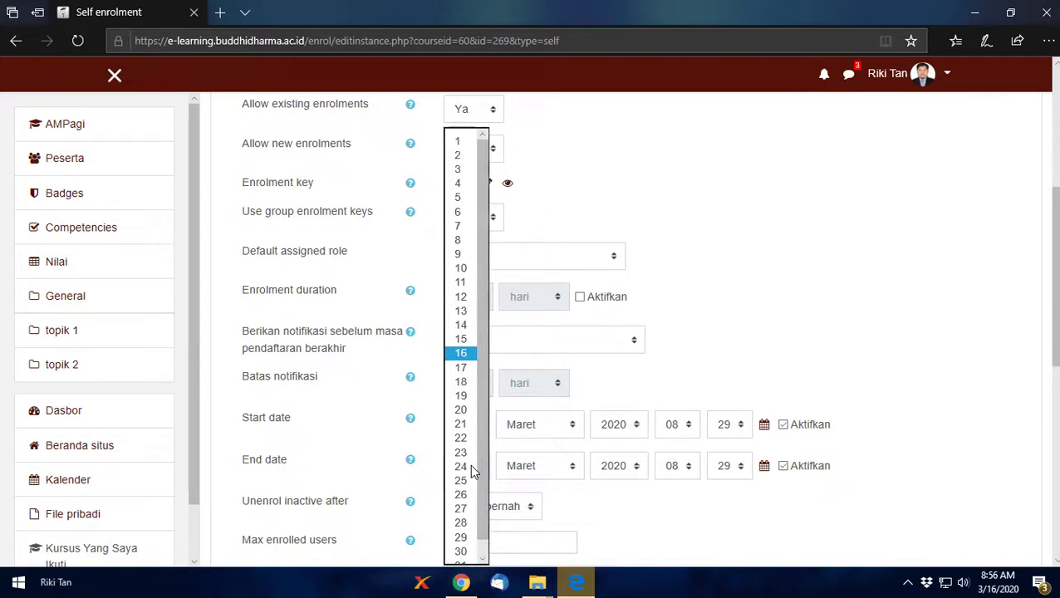
{"action": "left_click", "coordinate": [464, 410]}
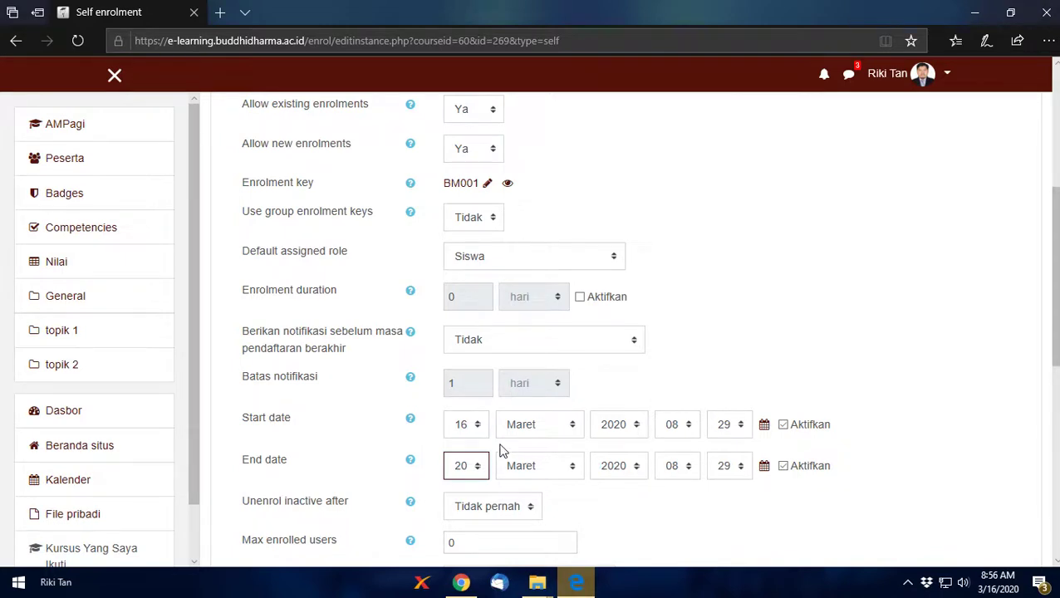
{"action": "scroll", "coordinate": [490, 410], "scroll_direction": "up", "scroll_amount": 4}
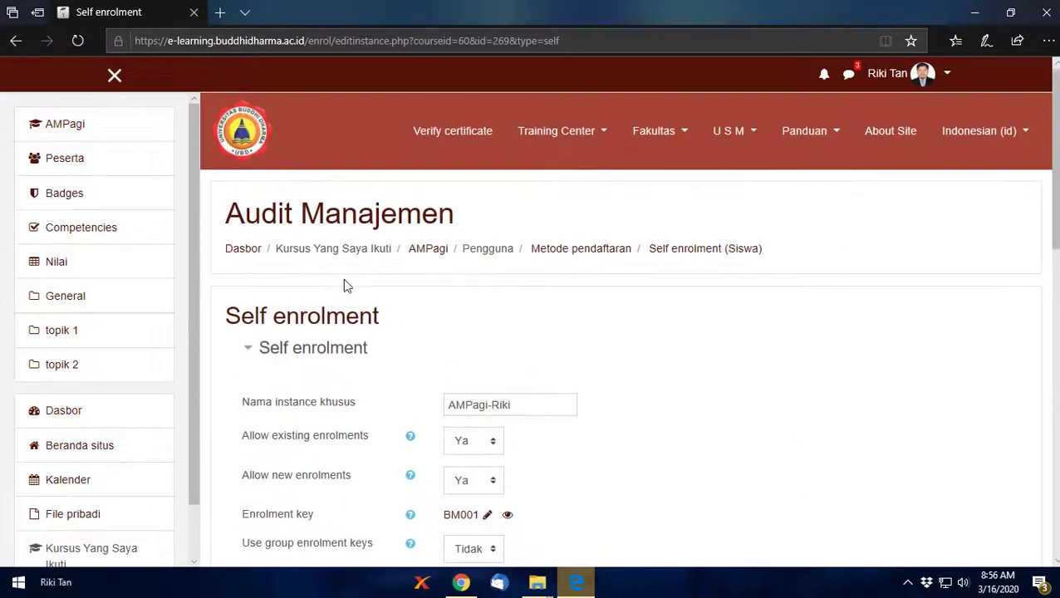
{"action": "scroll", "coordinate": [469, 374], "scroll_direction": "down", "scroll_amount": 4}
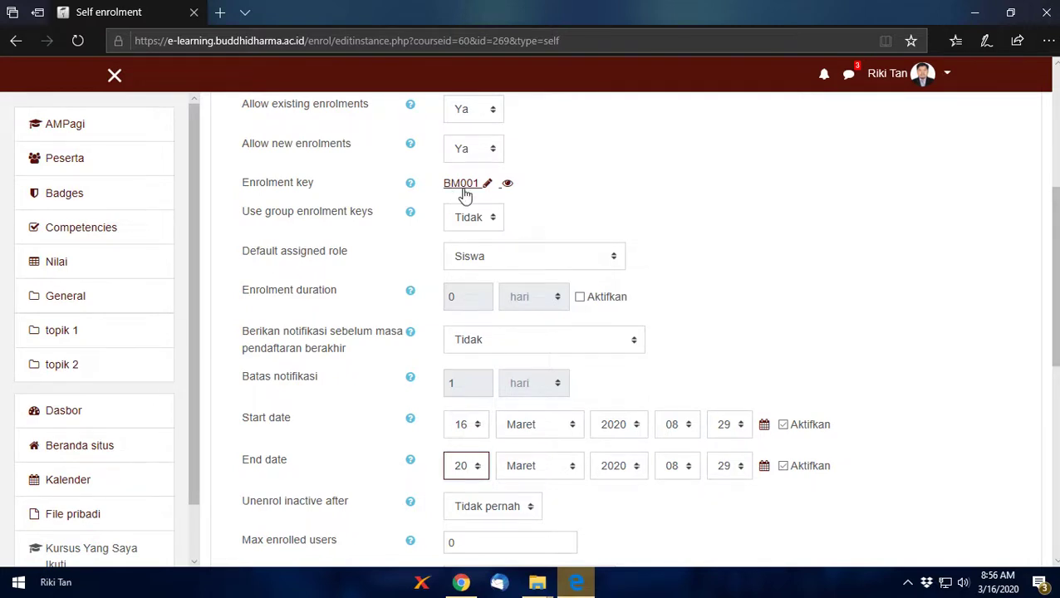
{"action": "scroll", "coordinate": [466, 191], "scroll_direction": "up", "scroll_amount": 4}
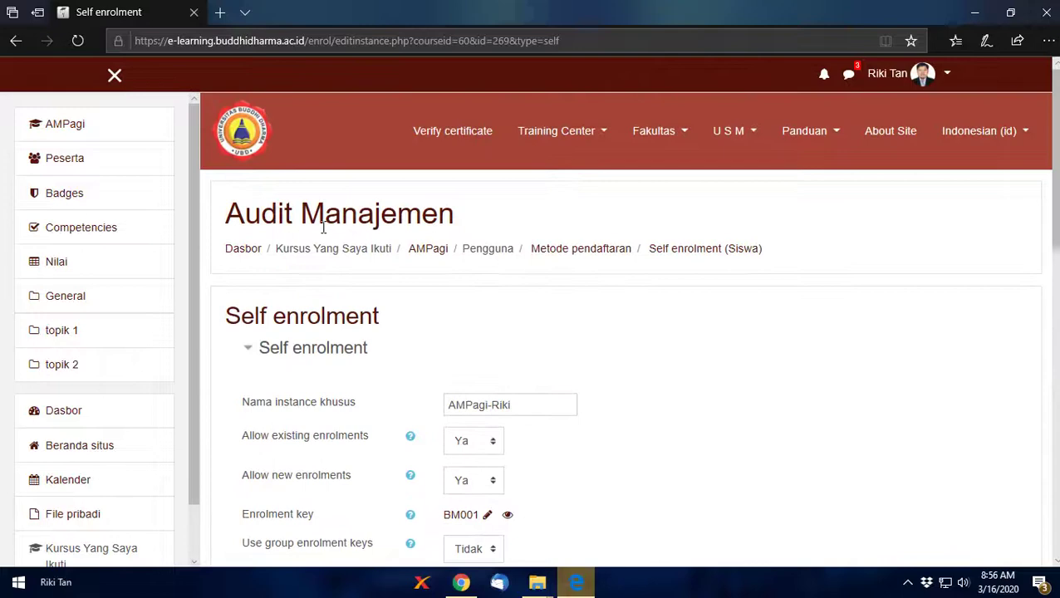
{"action": "scroll", "coordinate": [323, 231], "scroll_direction": "down", "scroll_amount": 8}
{"action": "scroll", "coordinate": [324, 234], "scroll_direction": "up", "scroll_amount": 4}
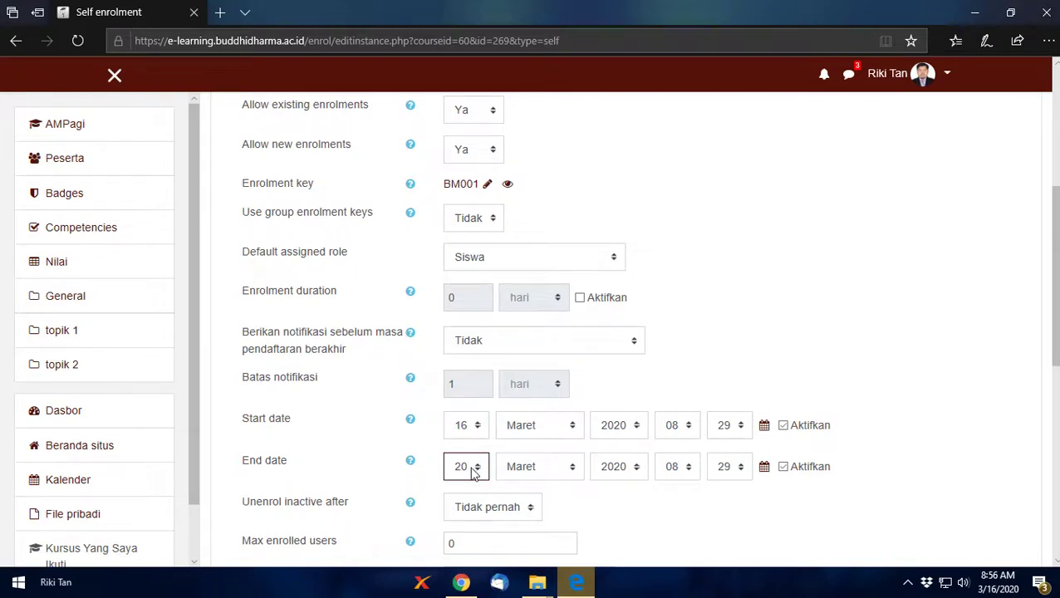
{"action": "scroll", "coordinate": [474, 473], "scroll_direction": "down", "scroll_amount": 1}
{"action": "scroll", "coordinate": [475, 472], "scroll_direction": "up", "scroll_amount": 1}
{"action": "scroll", "coordinate": [474, 472], "scroll_direction": "down", "scroll_amount": 1}
{"action": "scroll", "coordinate": [474, 472], "scroll_direction": "up", "scroll_amount": 1}
{"action": "scroll", "coordinate": [620, 489], "scroll_direction": "down", "scroll_amount": 4}
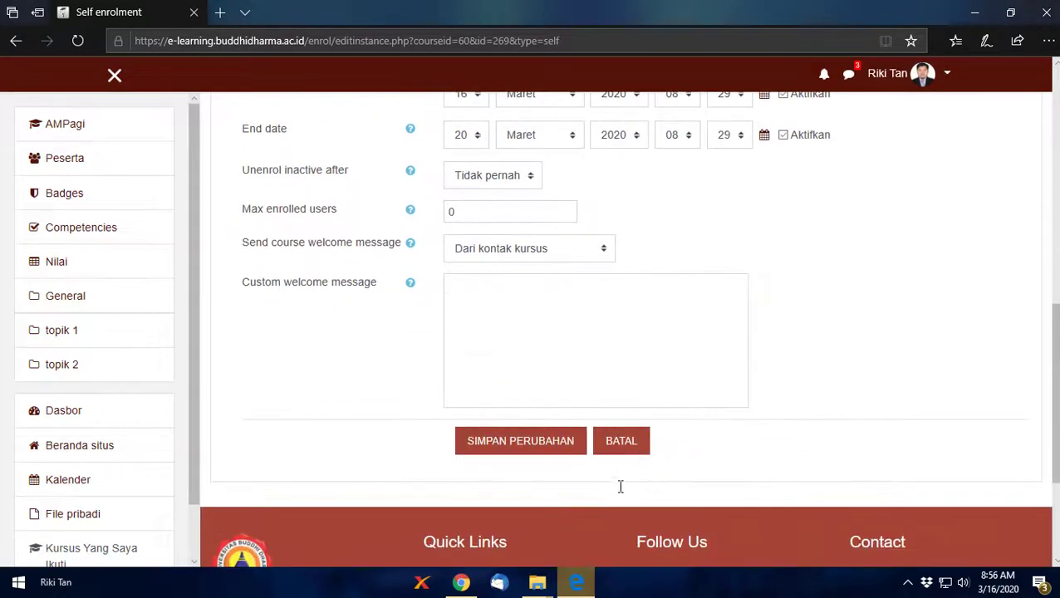
Step: Keep max enrolled users at 0 and 'Dari kontak kursus' as welcome sender, then save
{"action": "double_click", "coordinate": [463, 214]}
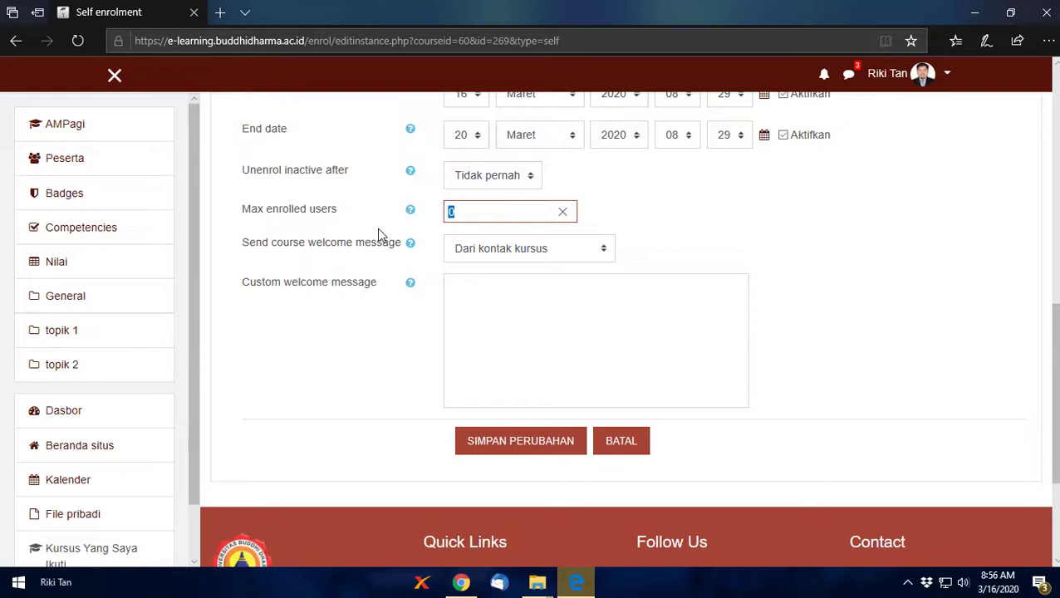
{"action": "left_click", "coordinate": [485, 258]}
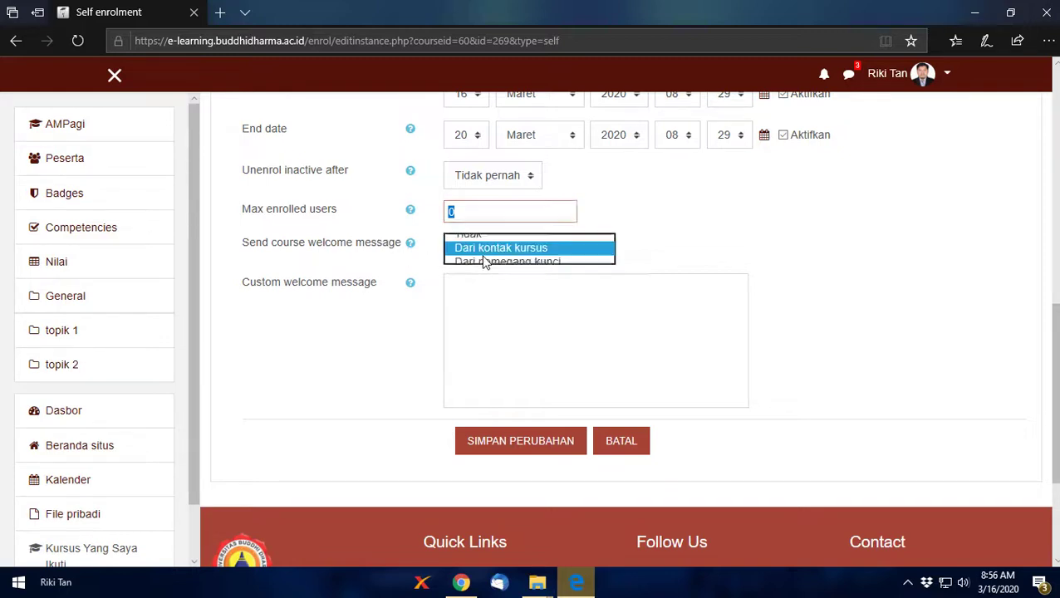
{"action": "left_click", "coordinate": [455, 286]}
{"action": "left_click", "coordinate": [474, 332]}
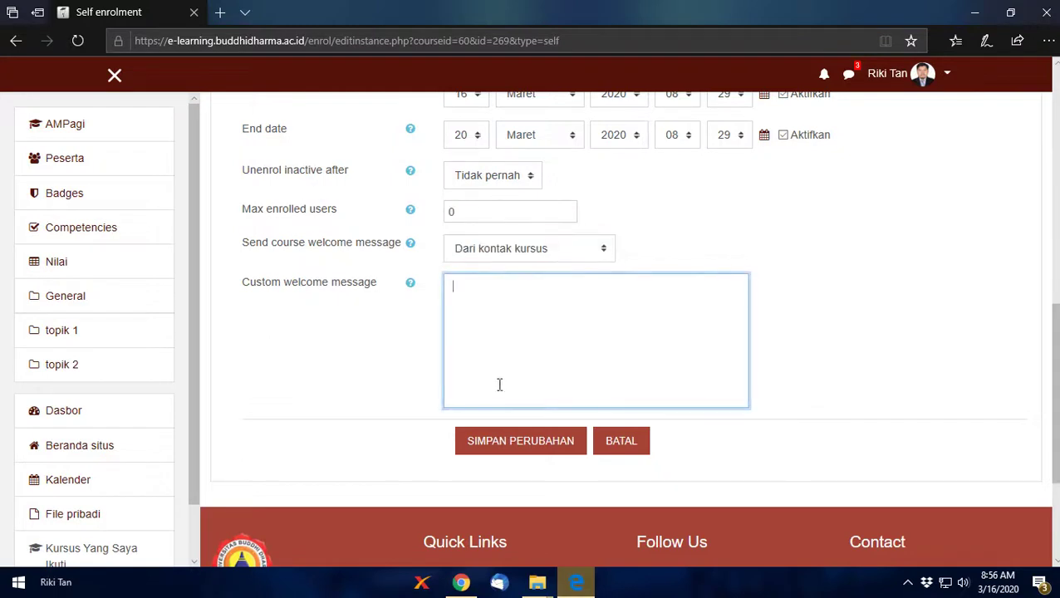
{"action": "left_click", "coordinate": [519, 445]}
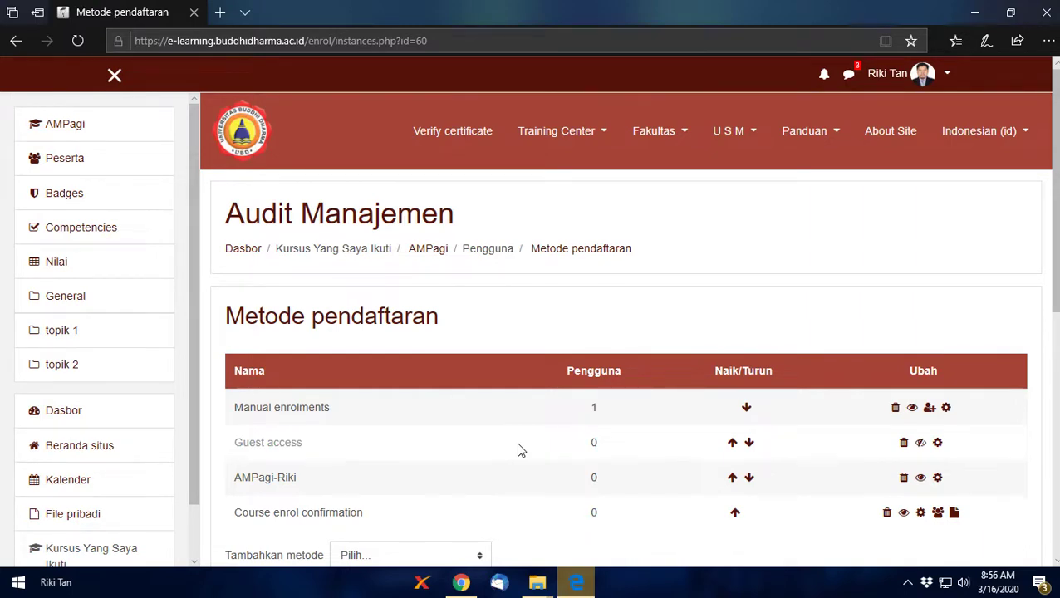
Step: Review the enrolment methods list, then open the Fakultas menu listing the faculties
{"action": "scroll", "coordinate": [518, 448], "scroll_direction": "down", "scroll_amount": 5}
{"action": "scroll", "coordinate": [518, 448], "scroll_direction": "up", "scroll_amount": 5}
{"action": "scroll", "coordinate": [517, 449], "scroll_direction": "down", "scroll_amount": 4}
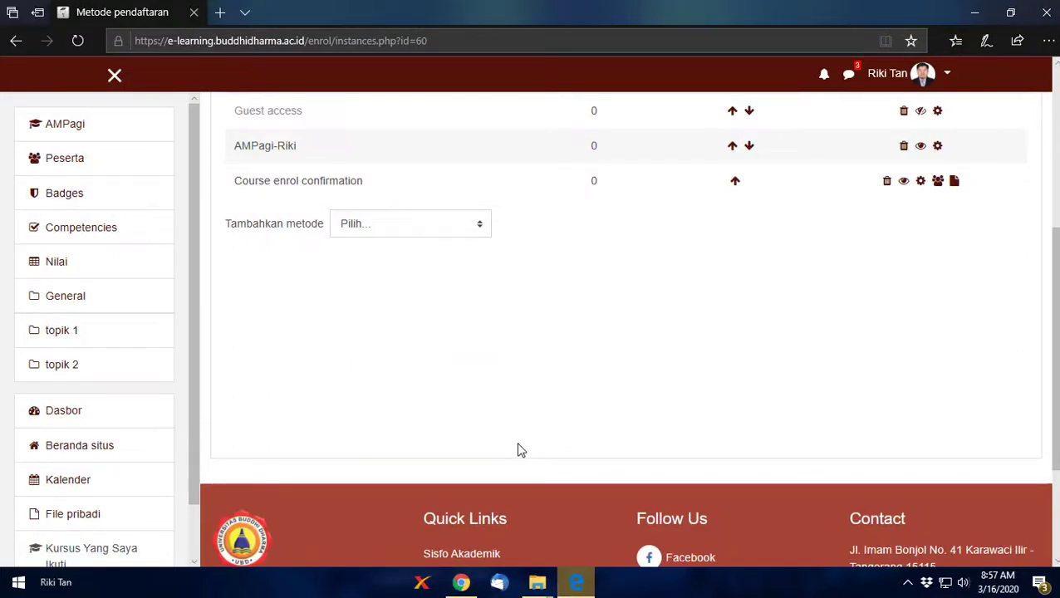
{"action": "scroll", "coordinate": [403, 240], "scroll_direction": "up", "scroll_amount": 3}
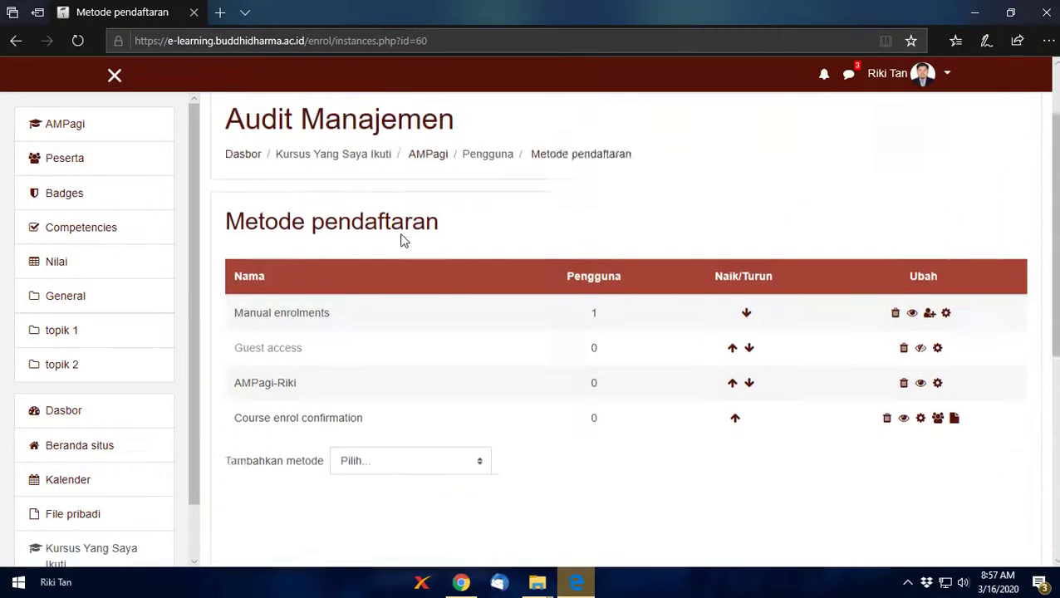
{"action": "scroll", "coordinate": [403, 240], "scroll_direction": "up", "scroll_amount": 1}
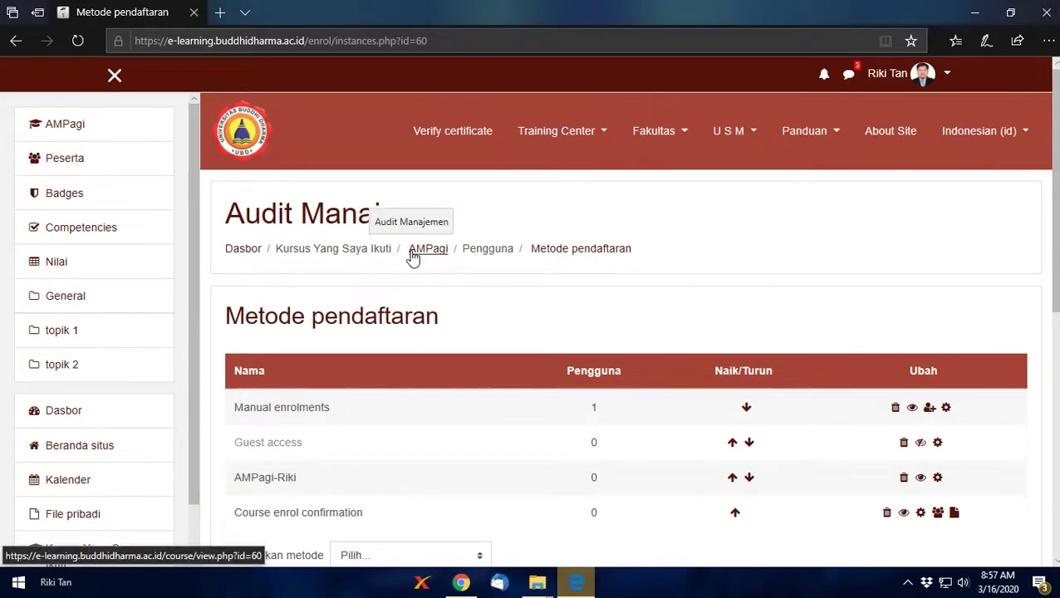
{"action": "left_click", "coordinate": [685, 137]}
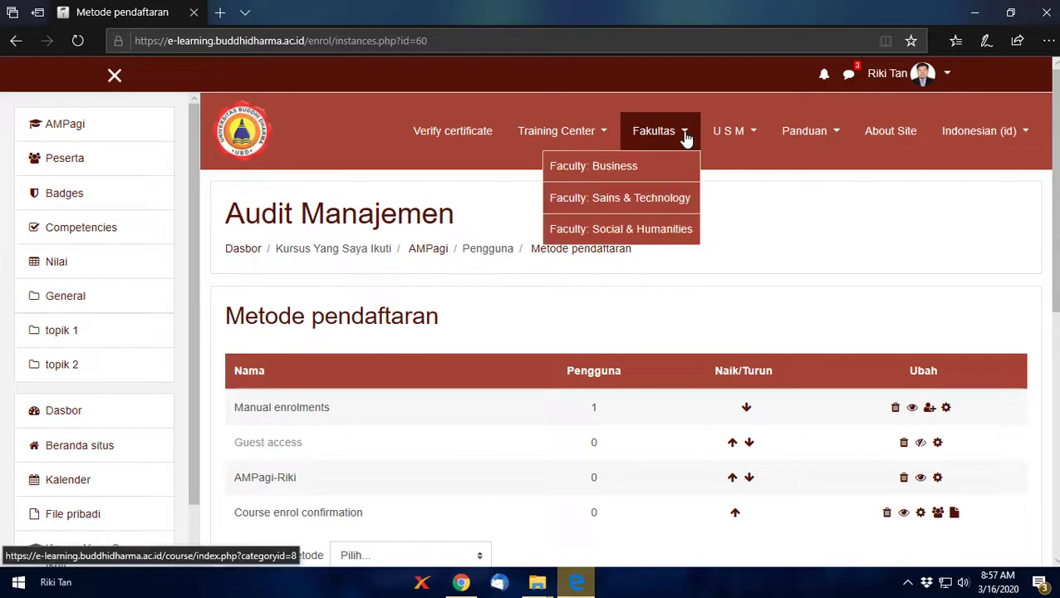
Step: Browse the Business faculty's Manajemen (S1) category, then return to Bisnis
{"action": "left_click", "coordinate": [619, 168]}
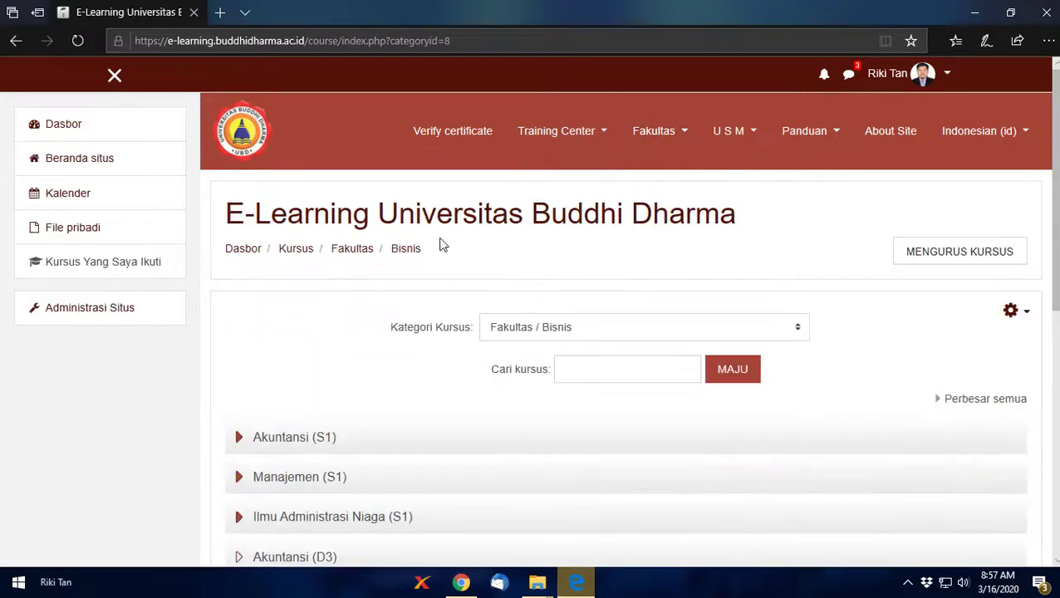
{"action": "scroll", "coordinate": [315, 379], "scroll_direction": "down", "scroll_amount": 4}
{"action": "left_click", "coordinate": [284, 152]}
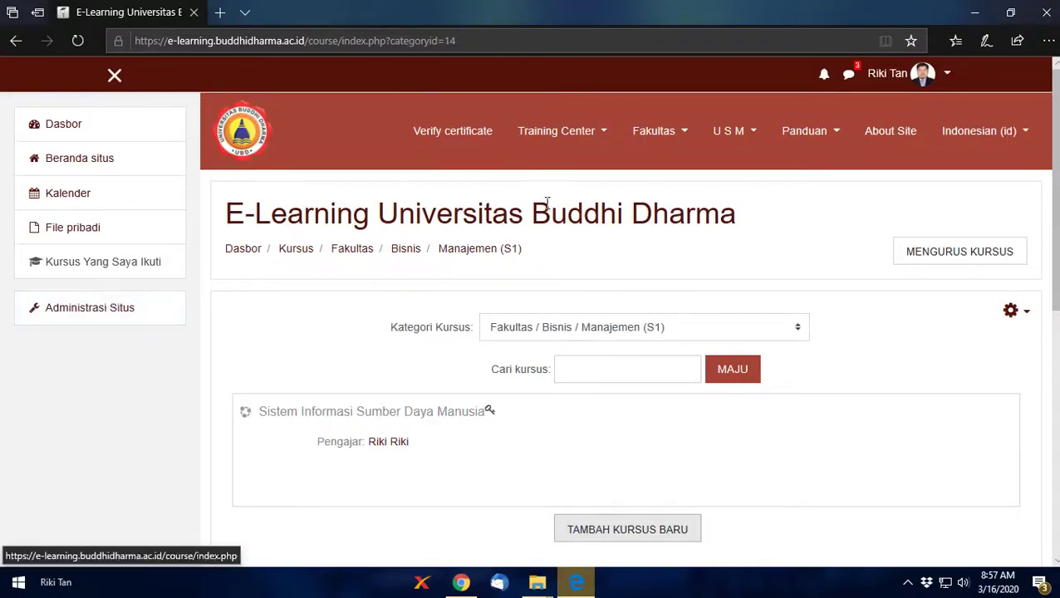
{"action": "left_click", "coordinate": [646, 141]}
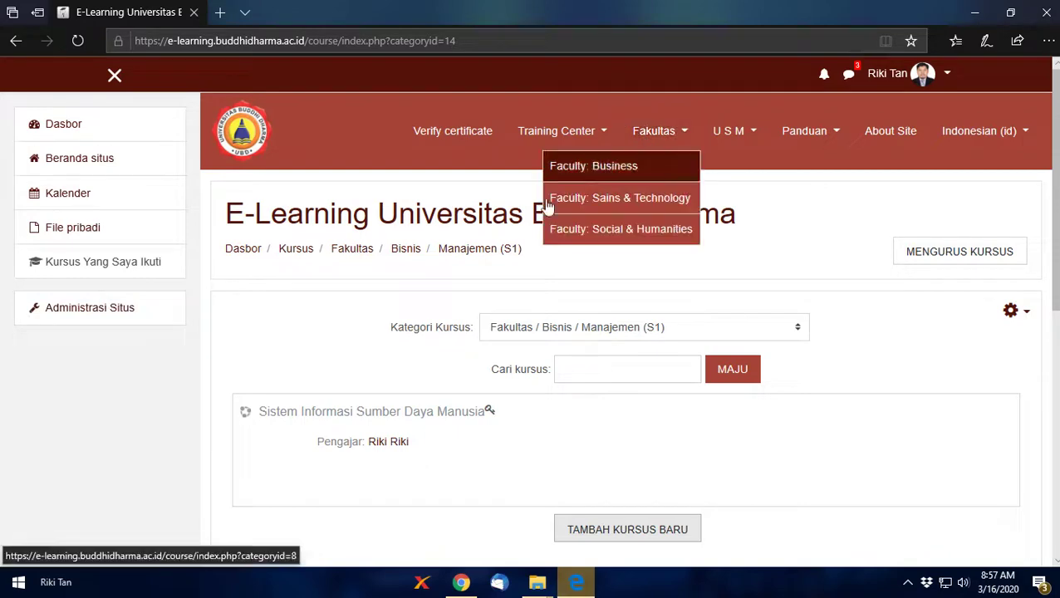
{"action": "left_click", "coordinate": [403, 255]}
Step: Open Akuntansi (S1) and check the Audit Manajemen course's listed teacher
{"action": "left_click", "coordinate": [291, 438]}
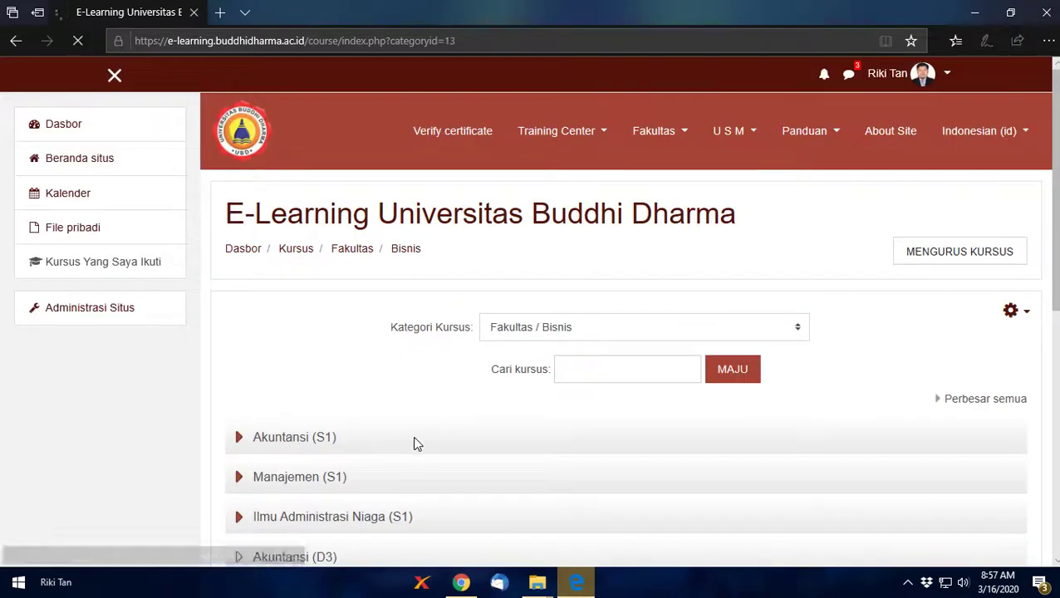
{"action": "scroll", "coordinate": [415, 442], "scroll_direction": "down", "scroll_amount": 4}
{"action": "scroll", "coordinate": [414, 443], "scroll_direction": "up", "scroll_amount": 4}
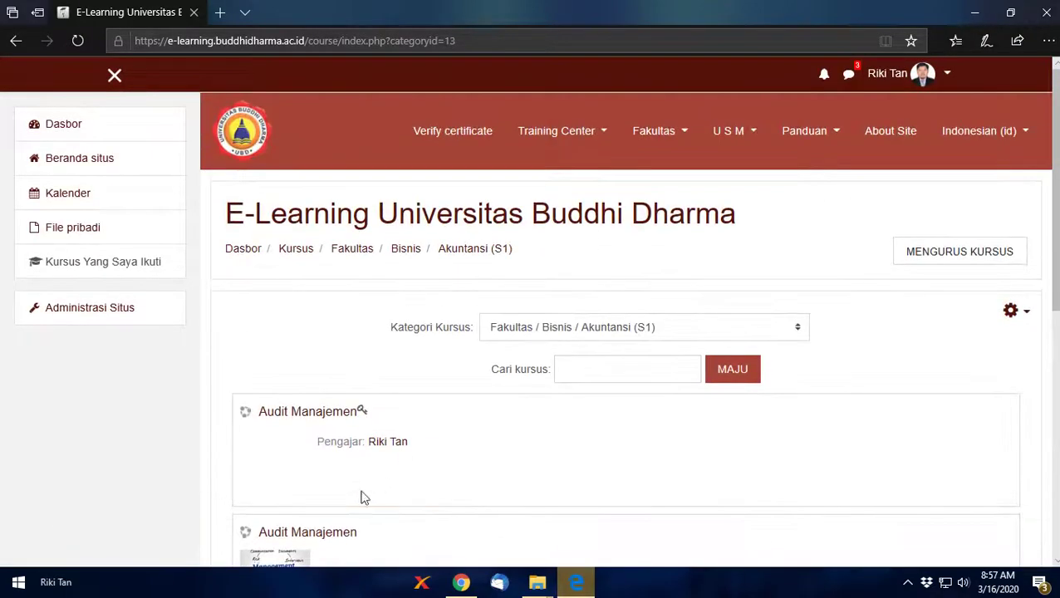
{"action": "left_click_drag", "start_coordinate": [1058, 241], "coordinate": [1051, 287]}
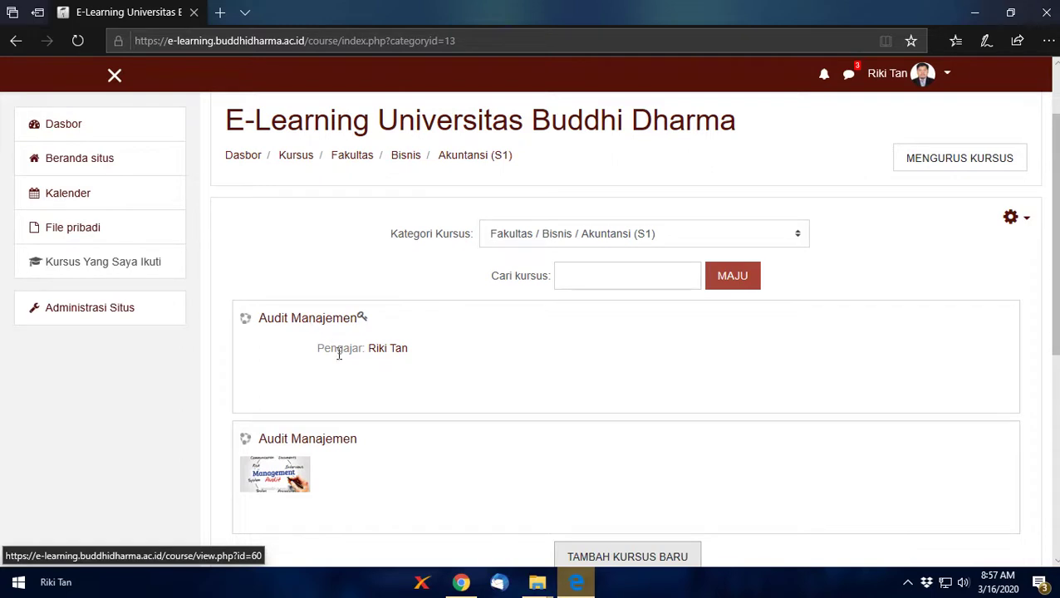
{"action": "left_click_drag", "start_coordinate": [336, 356], "coordinate": [414, 360]}
{"action": "left_click", "coordinate": [432, 407]}
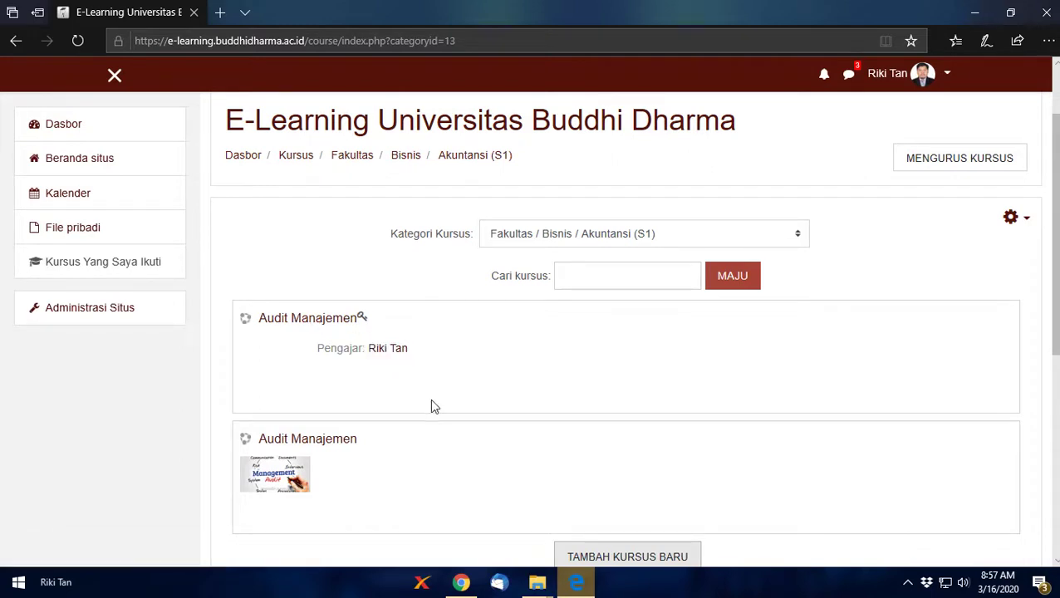